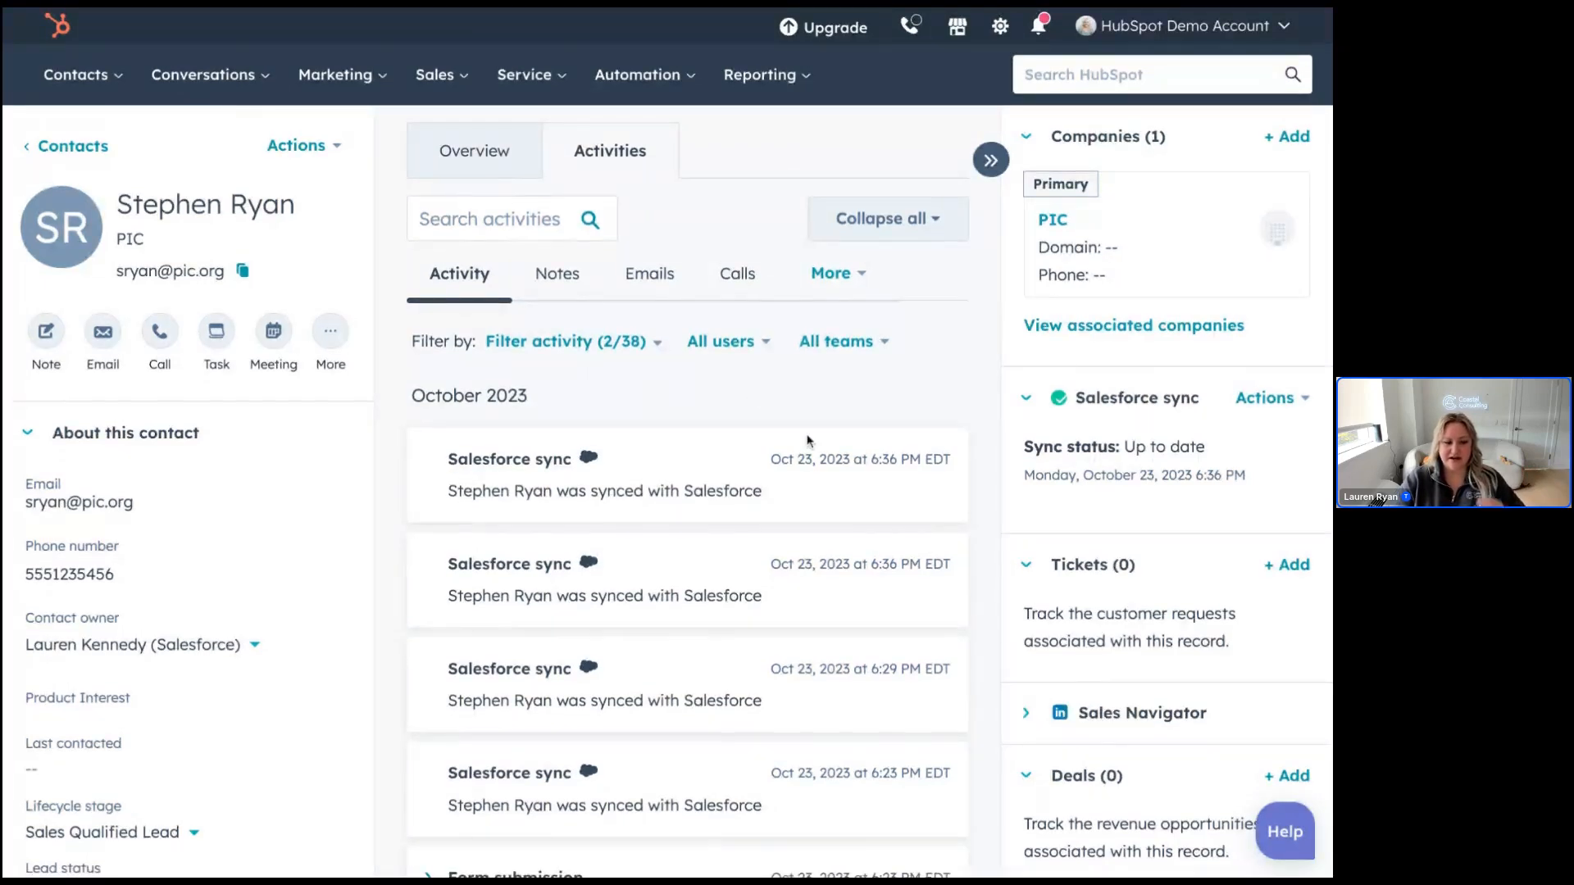
# Step: Scroll down the PIC contact's Activities timeline of Oct 23, 2023 Salesforce sync entries
pyautogui.scroll(-1, 807, 439)
pyautogui.scroll(-6, 808, 441)
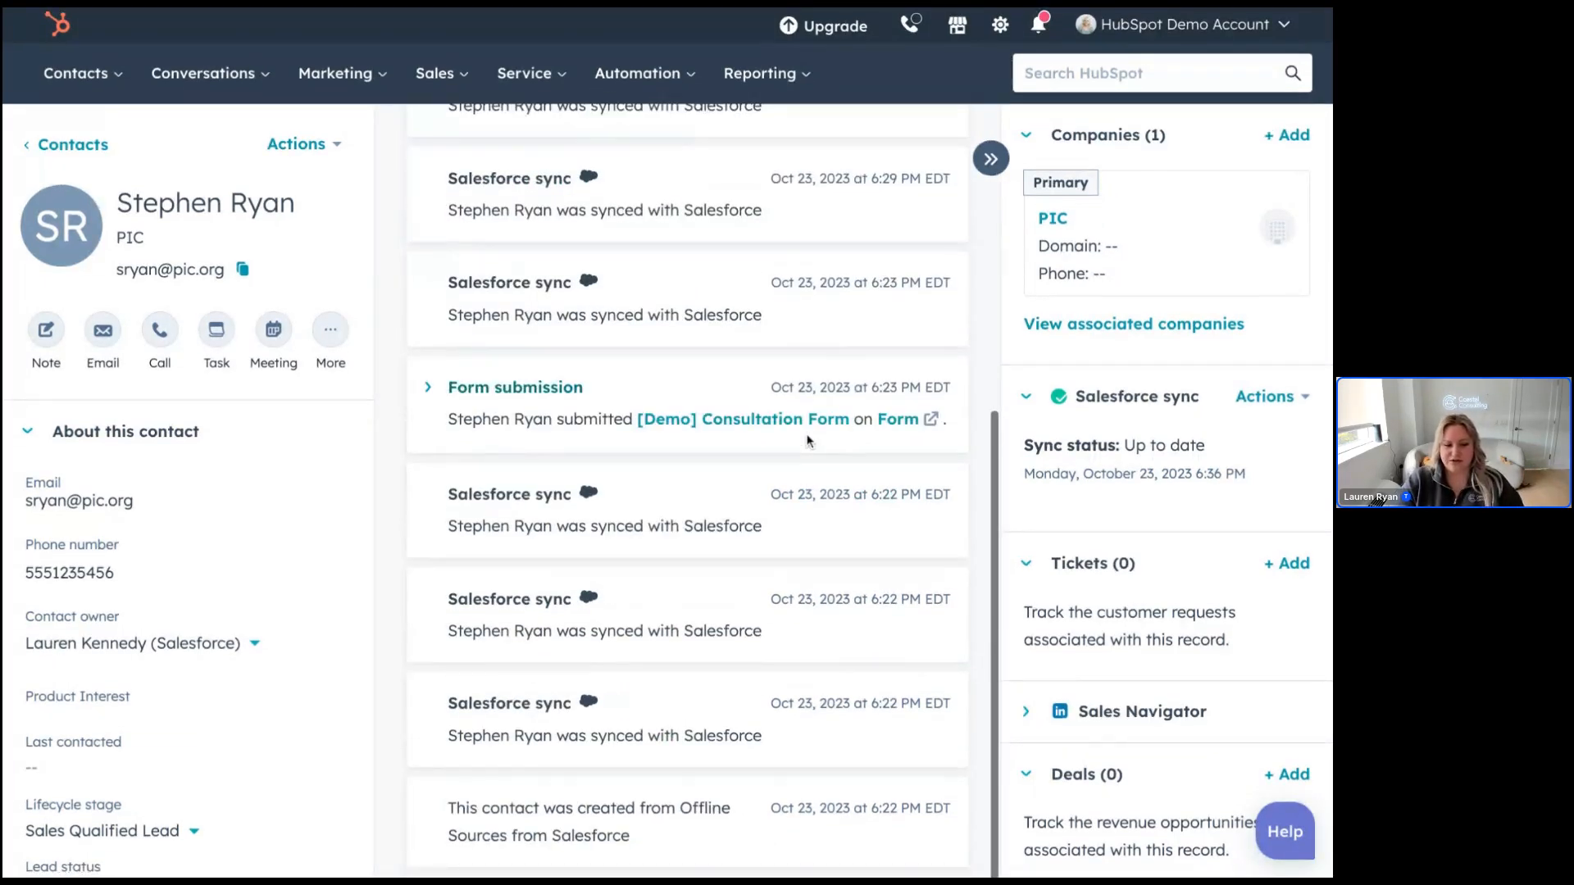
pyautogui.scroll(-1, 808, 441)
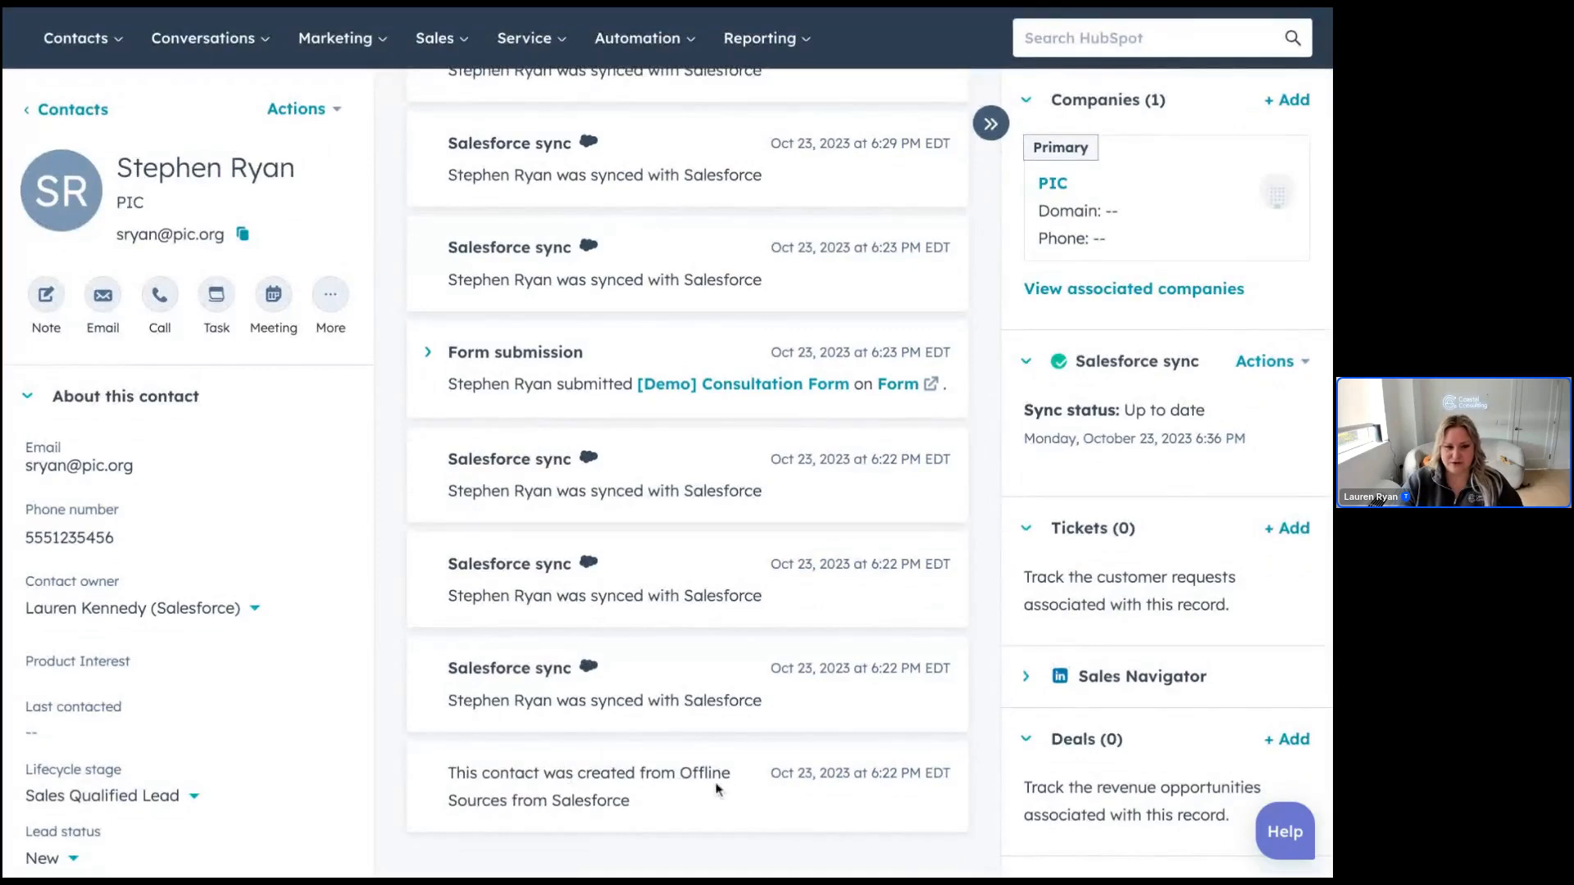
pyautogui.scroll(7, 636, 607)
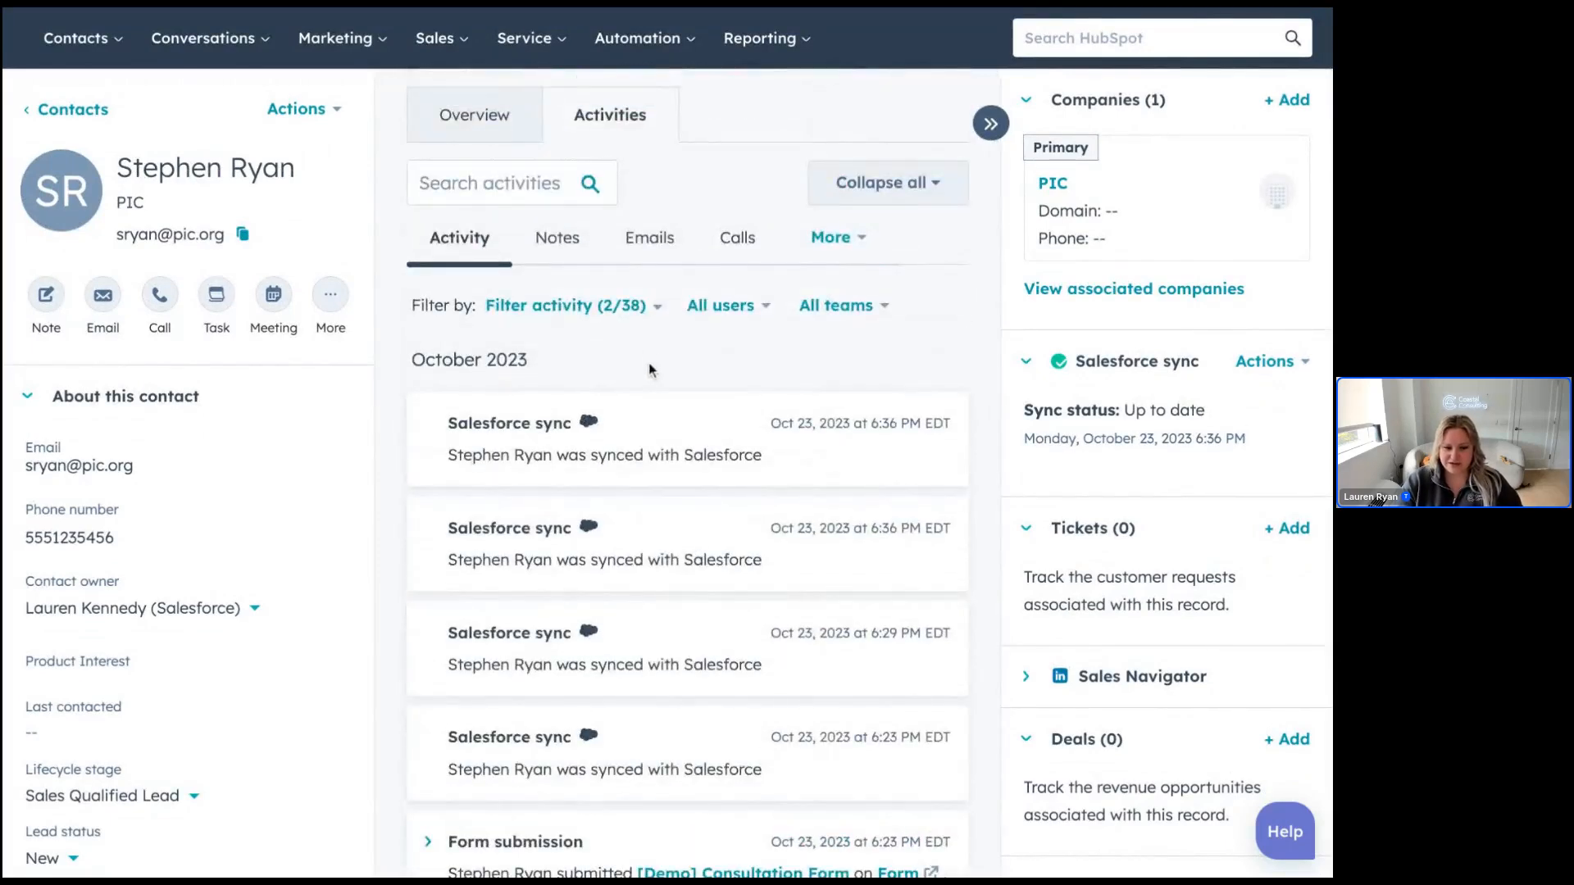
pyautogui.click(640, 315)
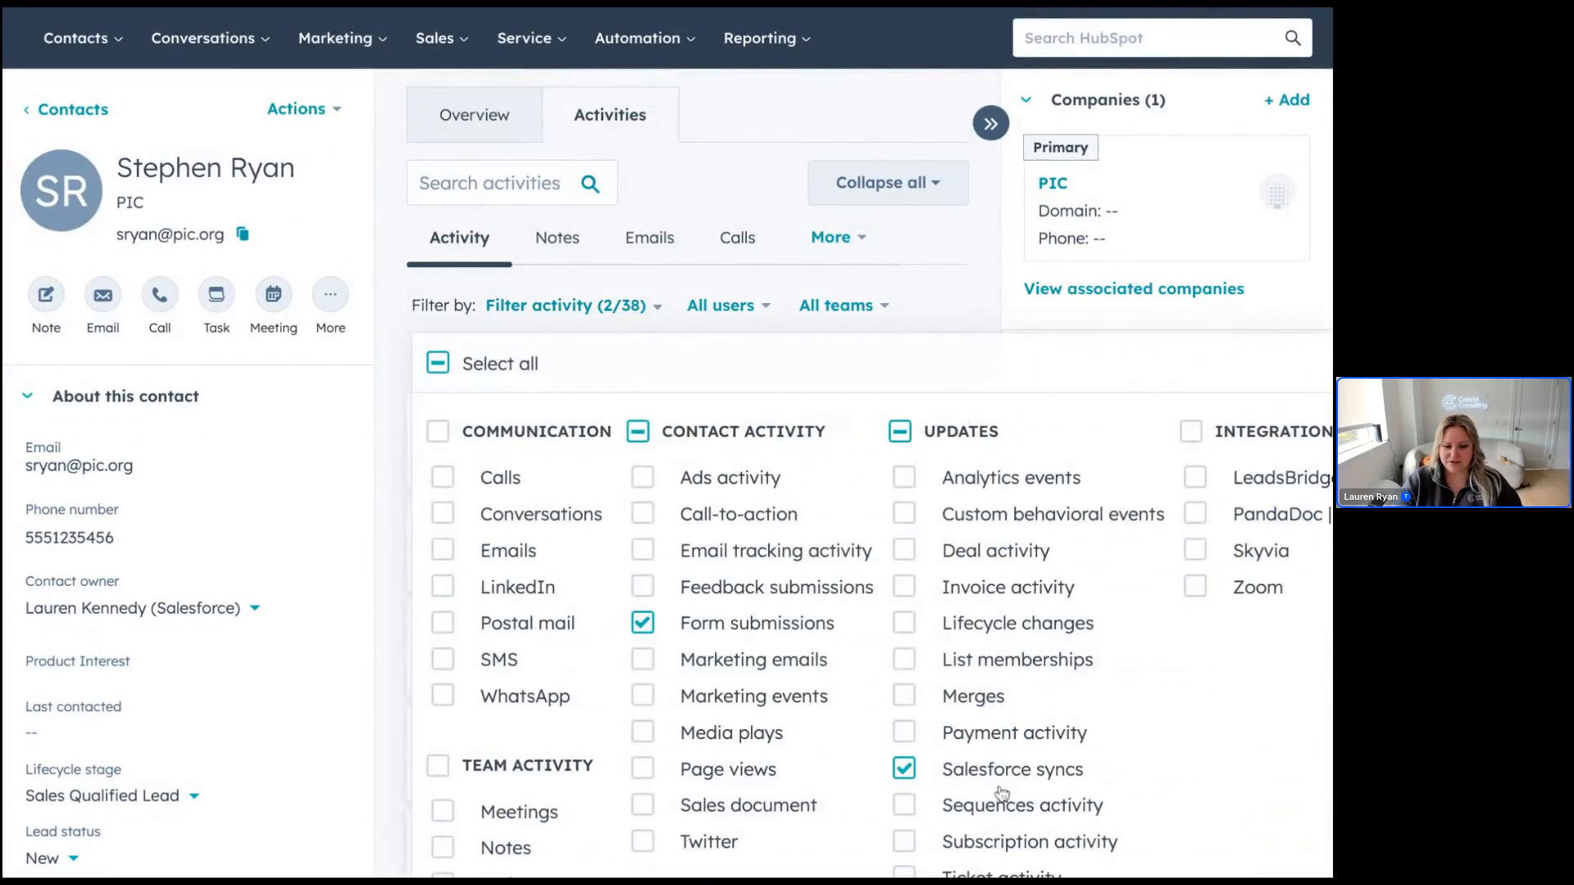
pyautogui.scroll(-1, 1005, 787)
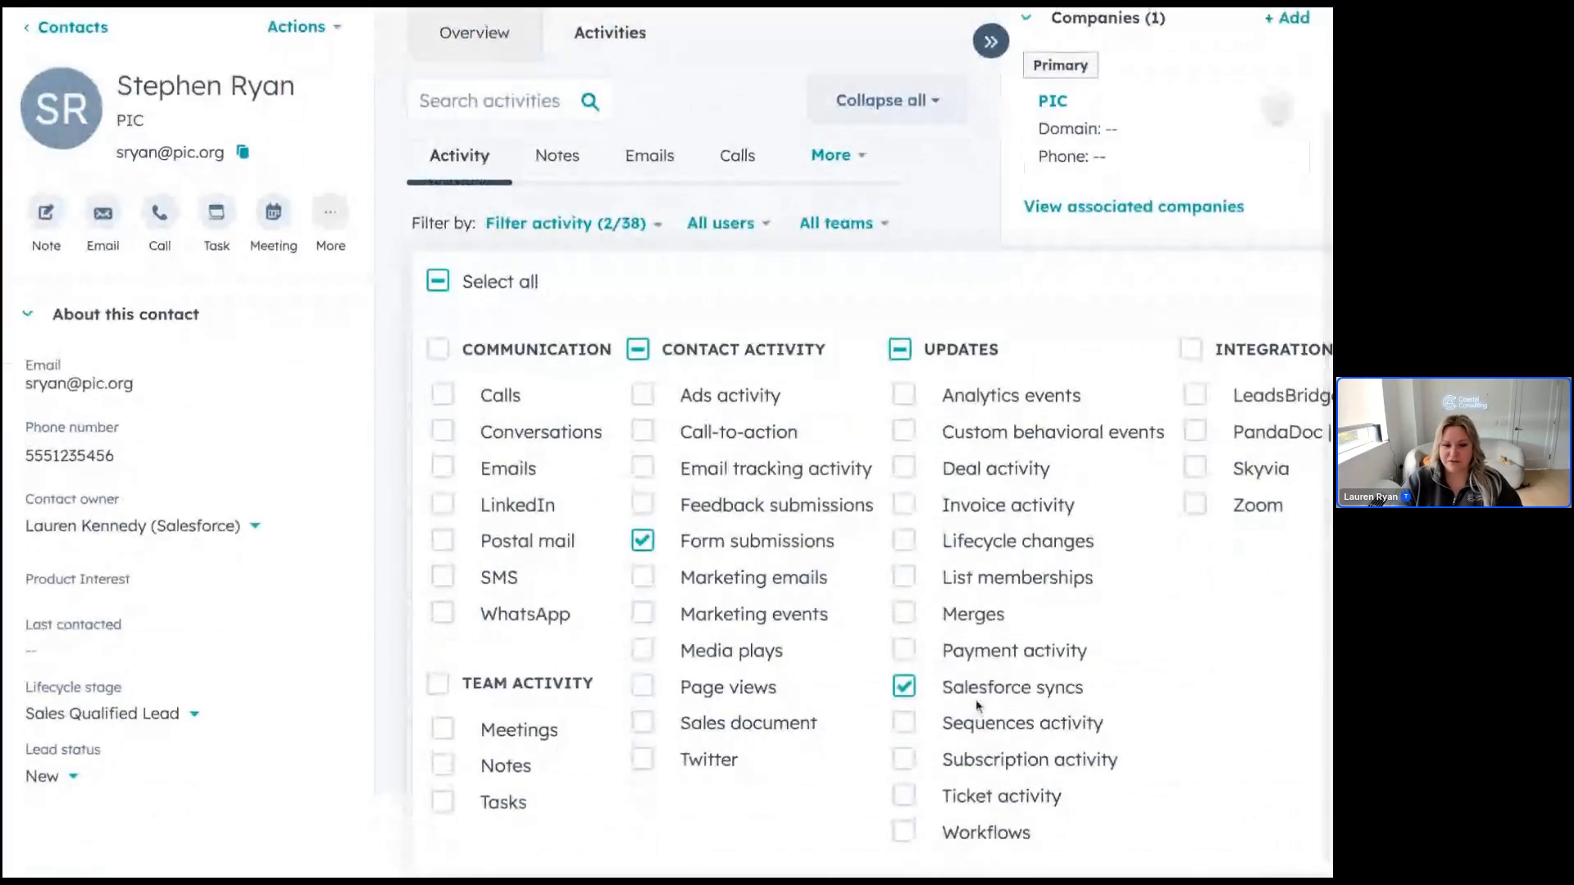
pyautogui.click(925, 180)
pyautogui.scroll(-6, 750, 466)
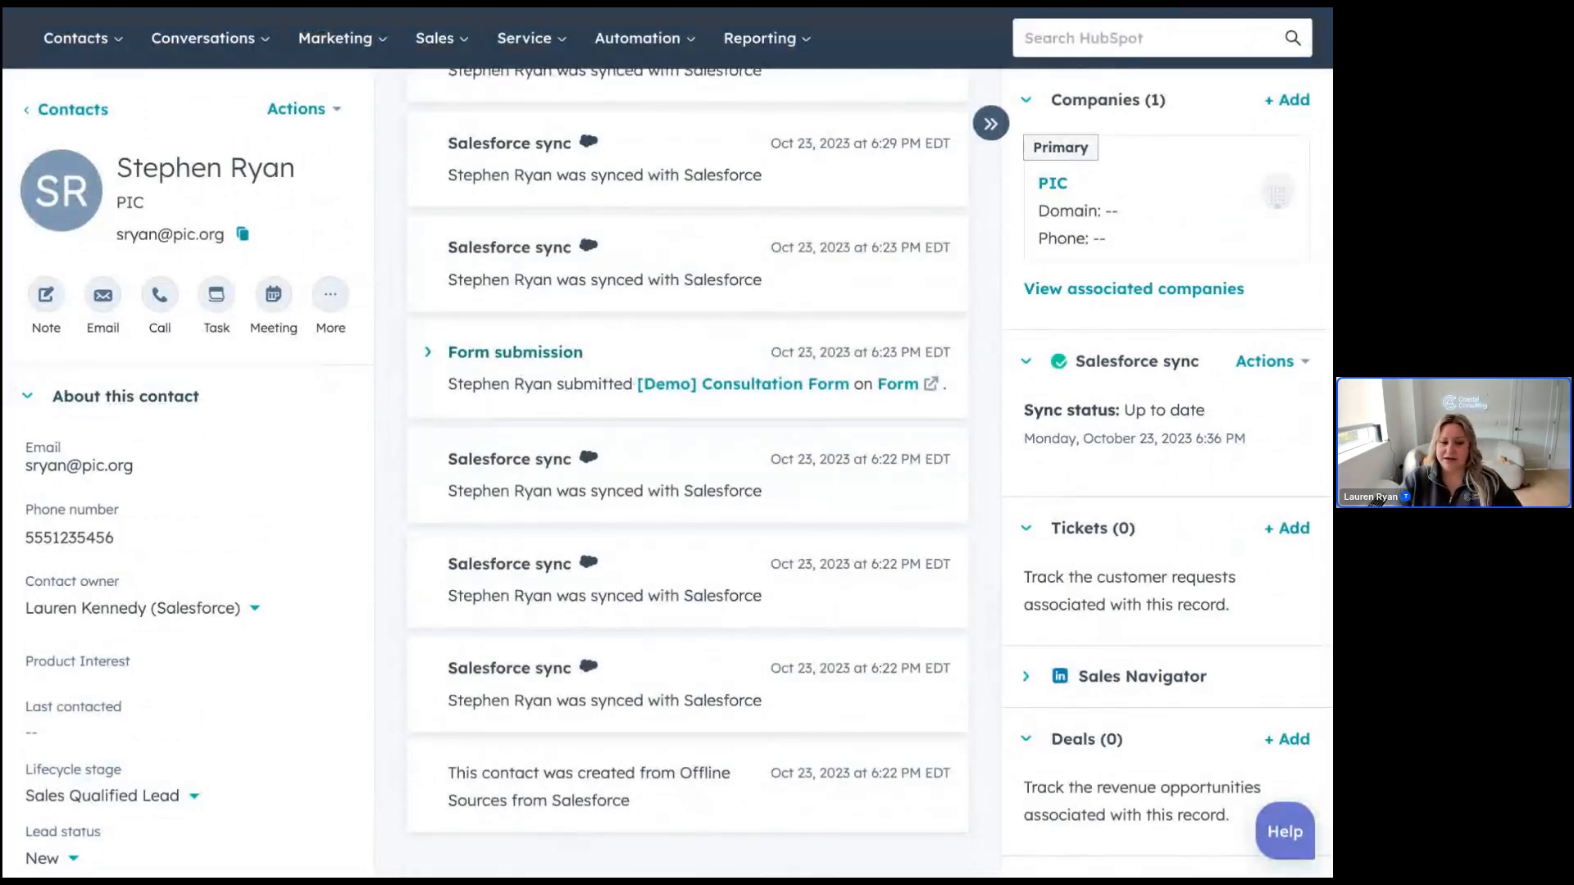
# Step: Scroll up and down the PIC contact's Activities timeline to review its Salesforce sync entries
pyautogui.scroll(3, 715, 388)
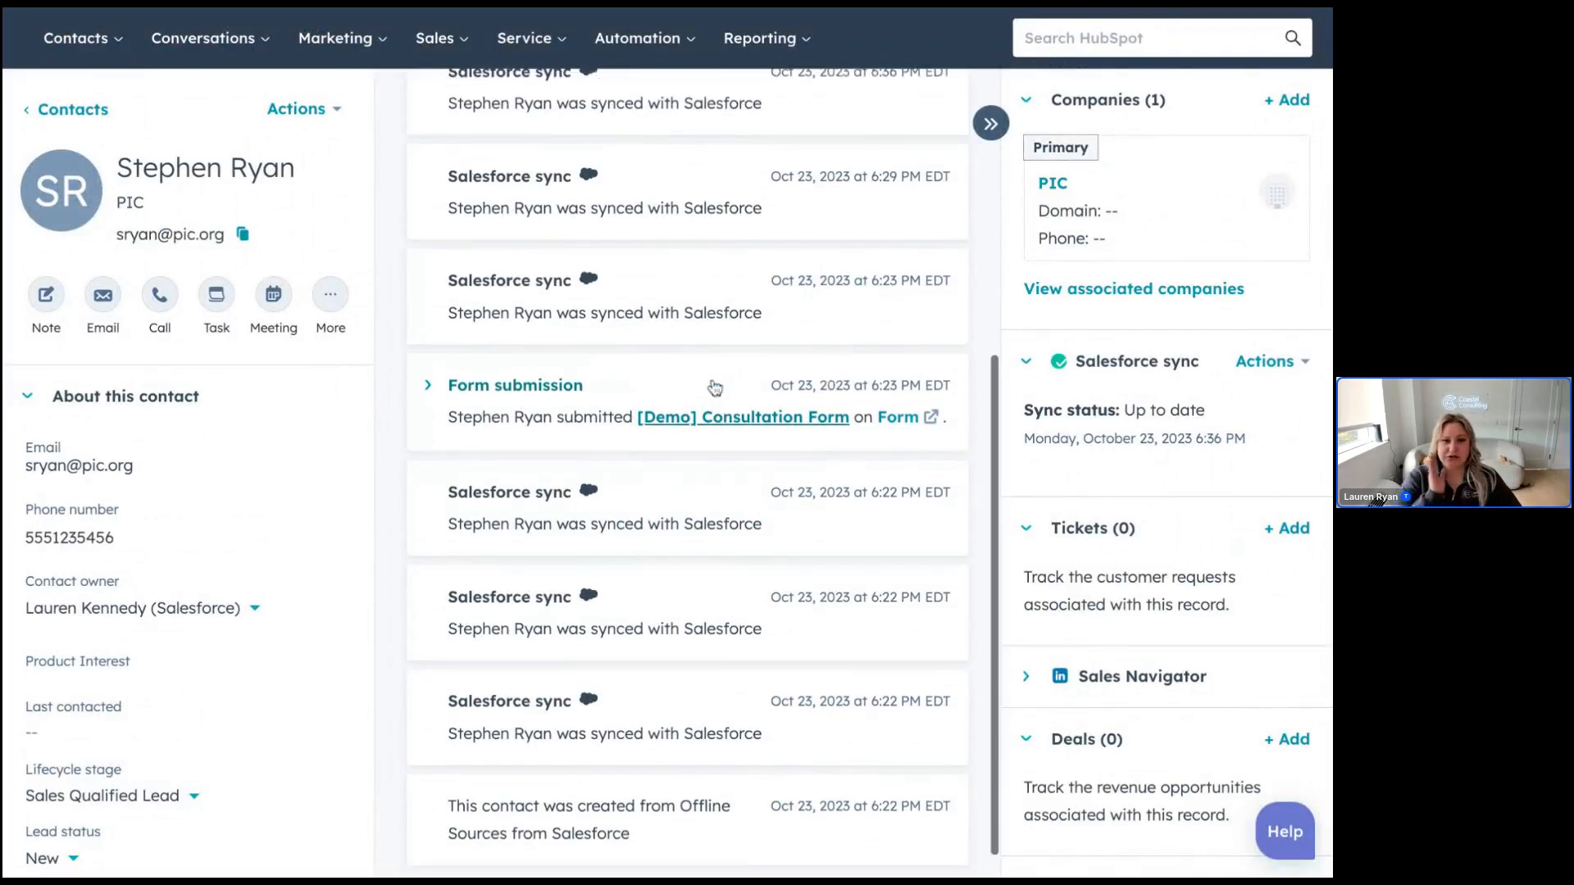
pyautogui.scroll(3, 715, 387)
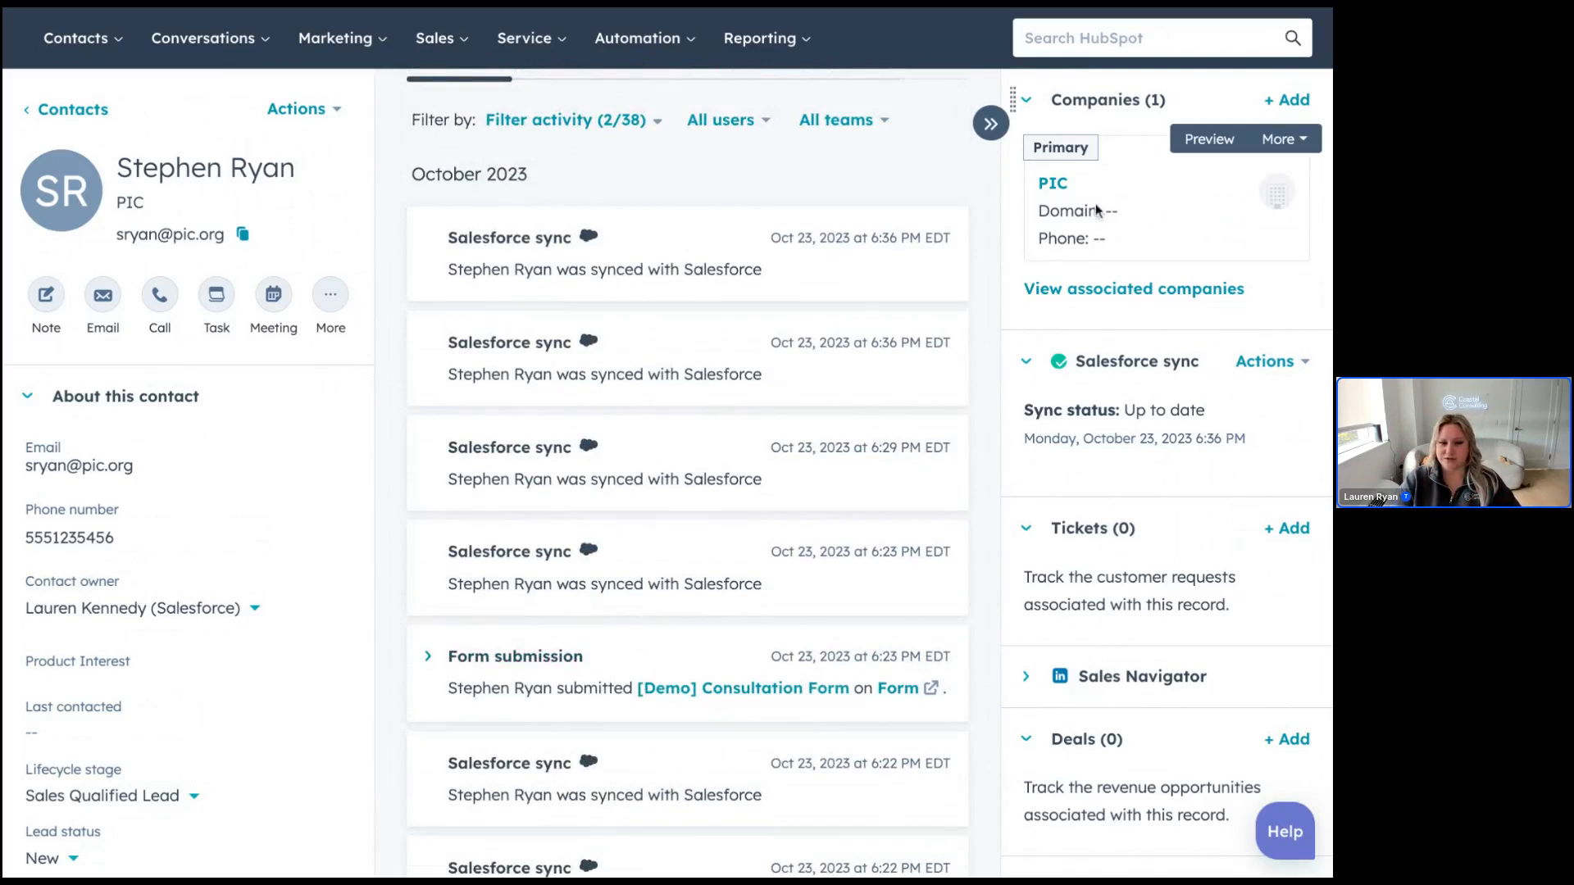
pyautogui.scroll(1, 872, 185)
pyautogui.scroll(3, 873, 185)
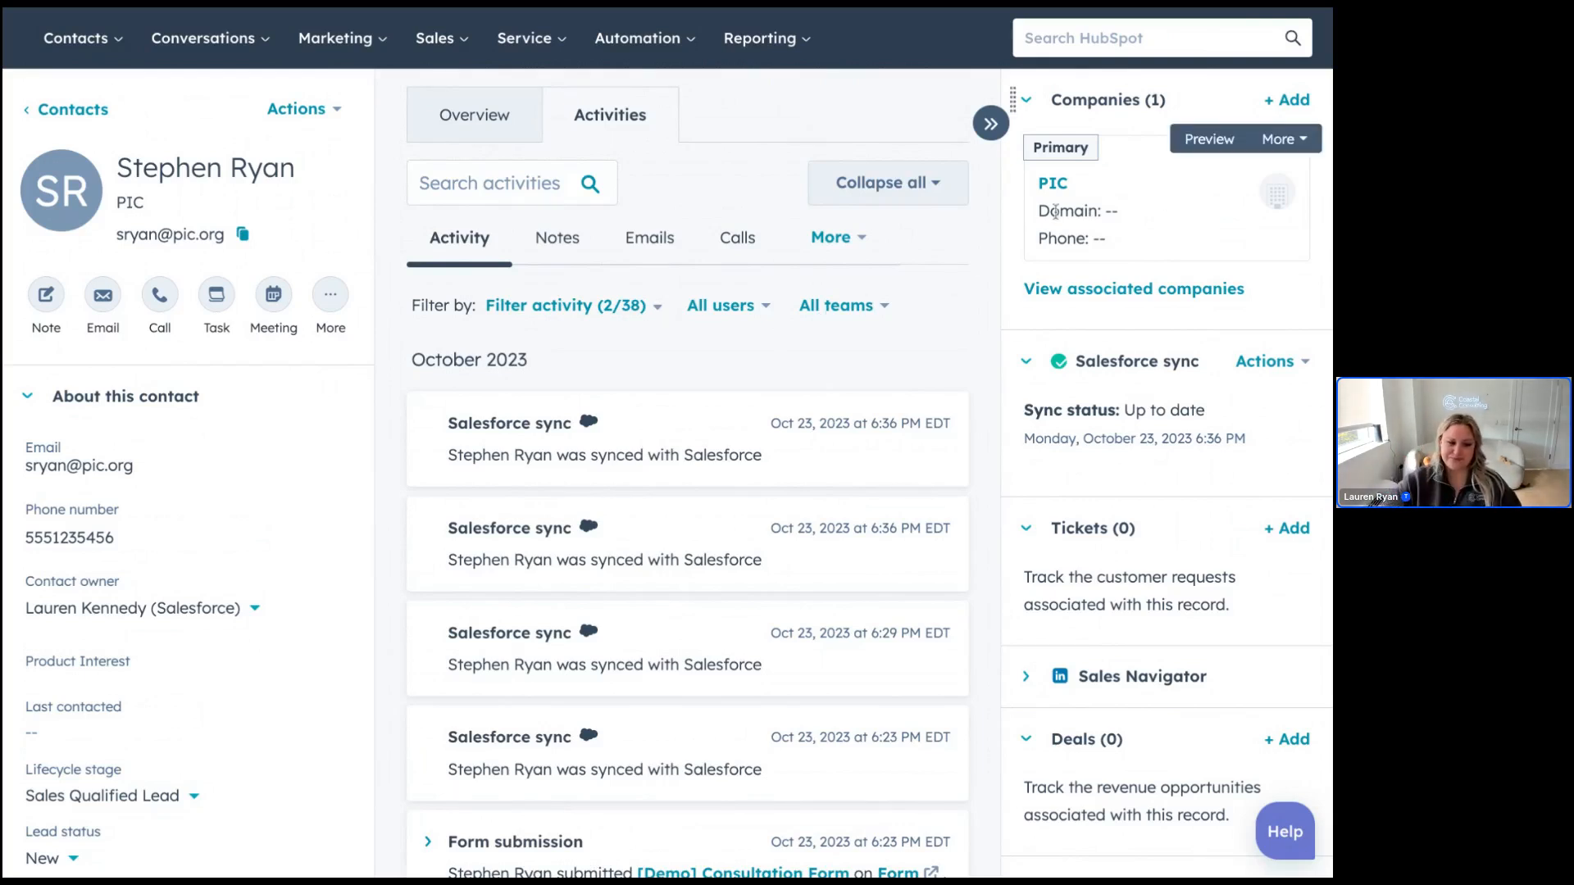
pyautogui.scroll(-1, 898, 509)
pyautogui.scroll(-5, 898, 509)
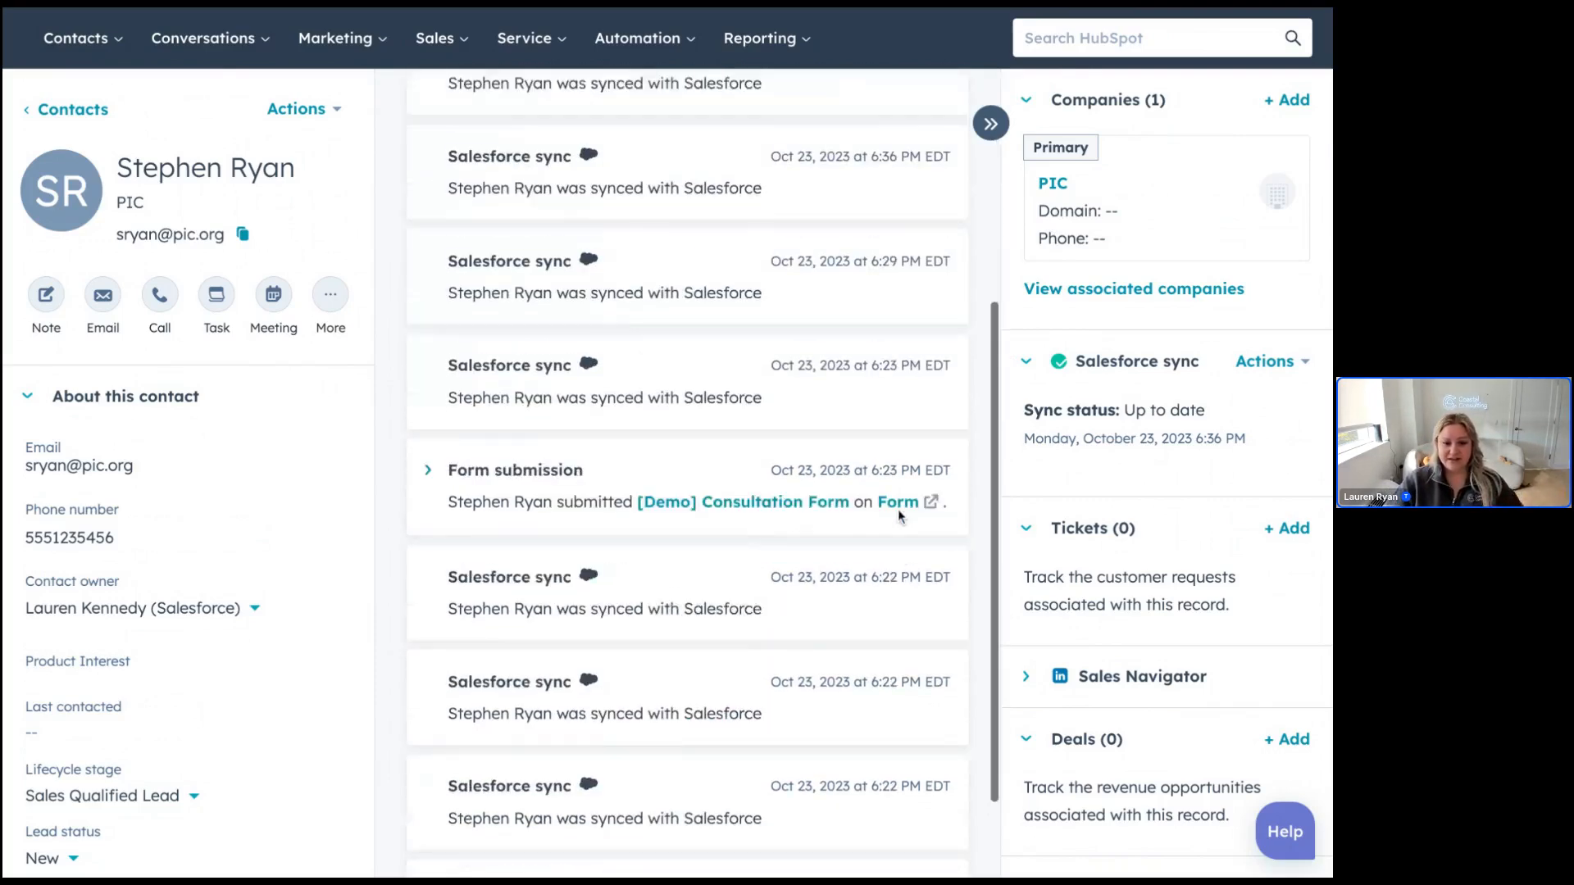
pyautogui.scroll(-2, 899, 516)
pyautogui.scroll(1, 1102, 216)
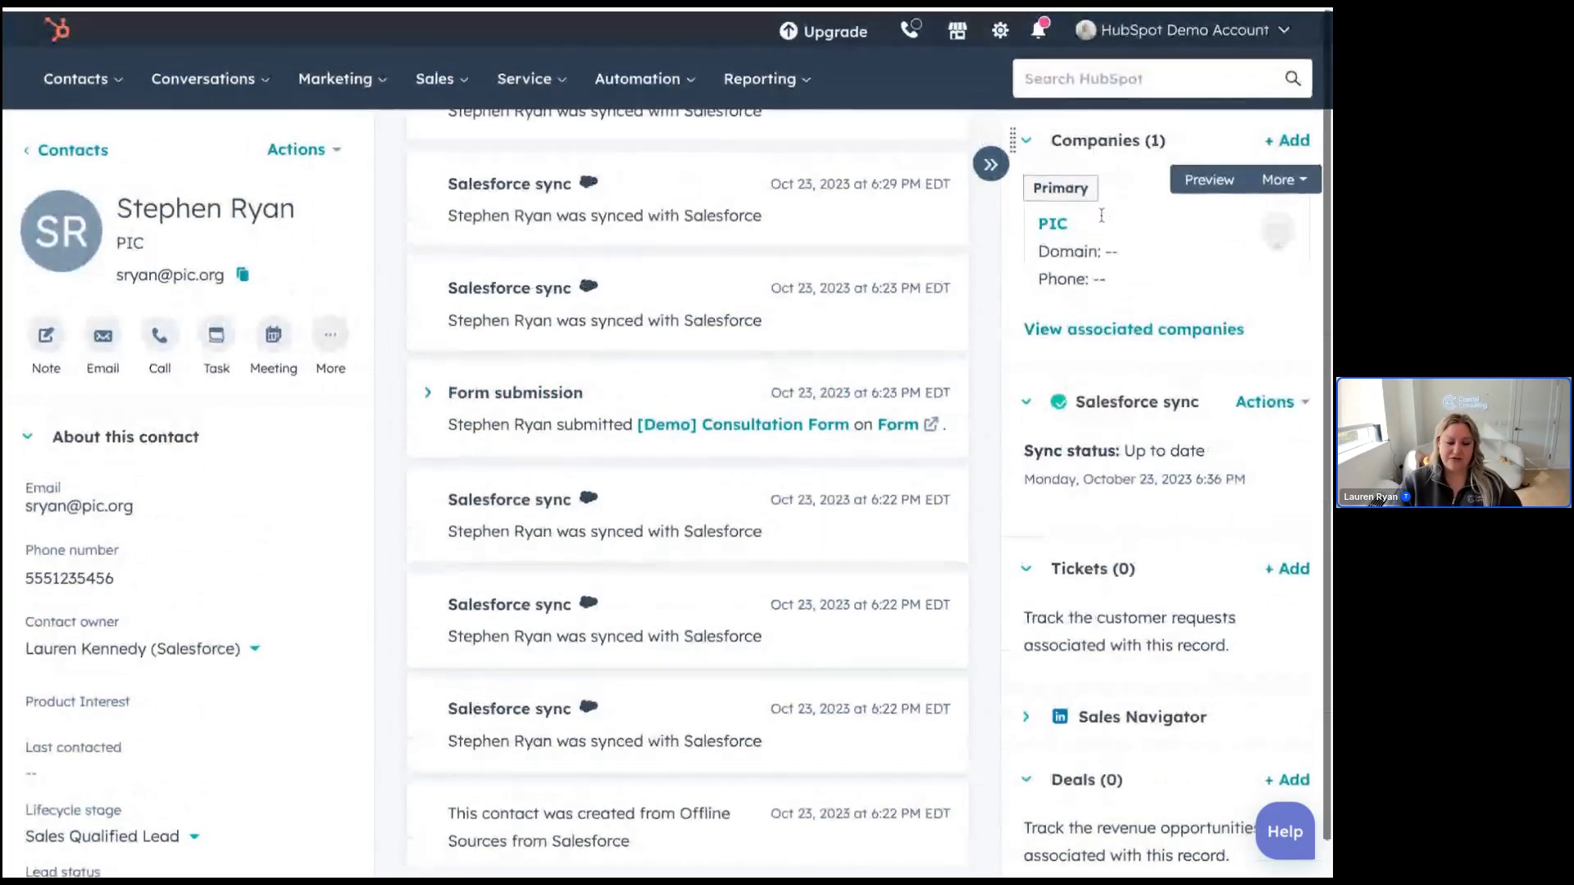
pyautogui.scroll(6, 762, 395)
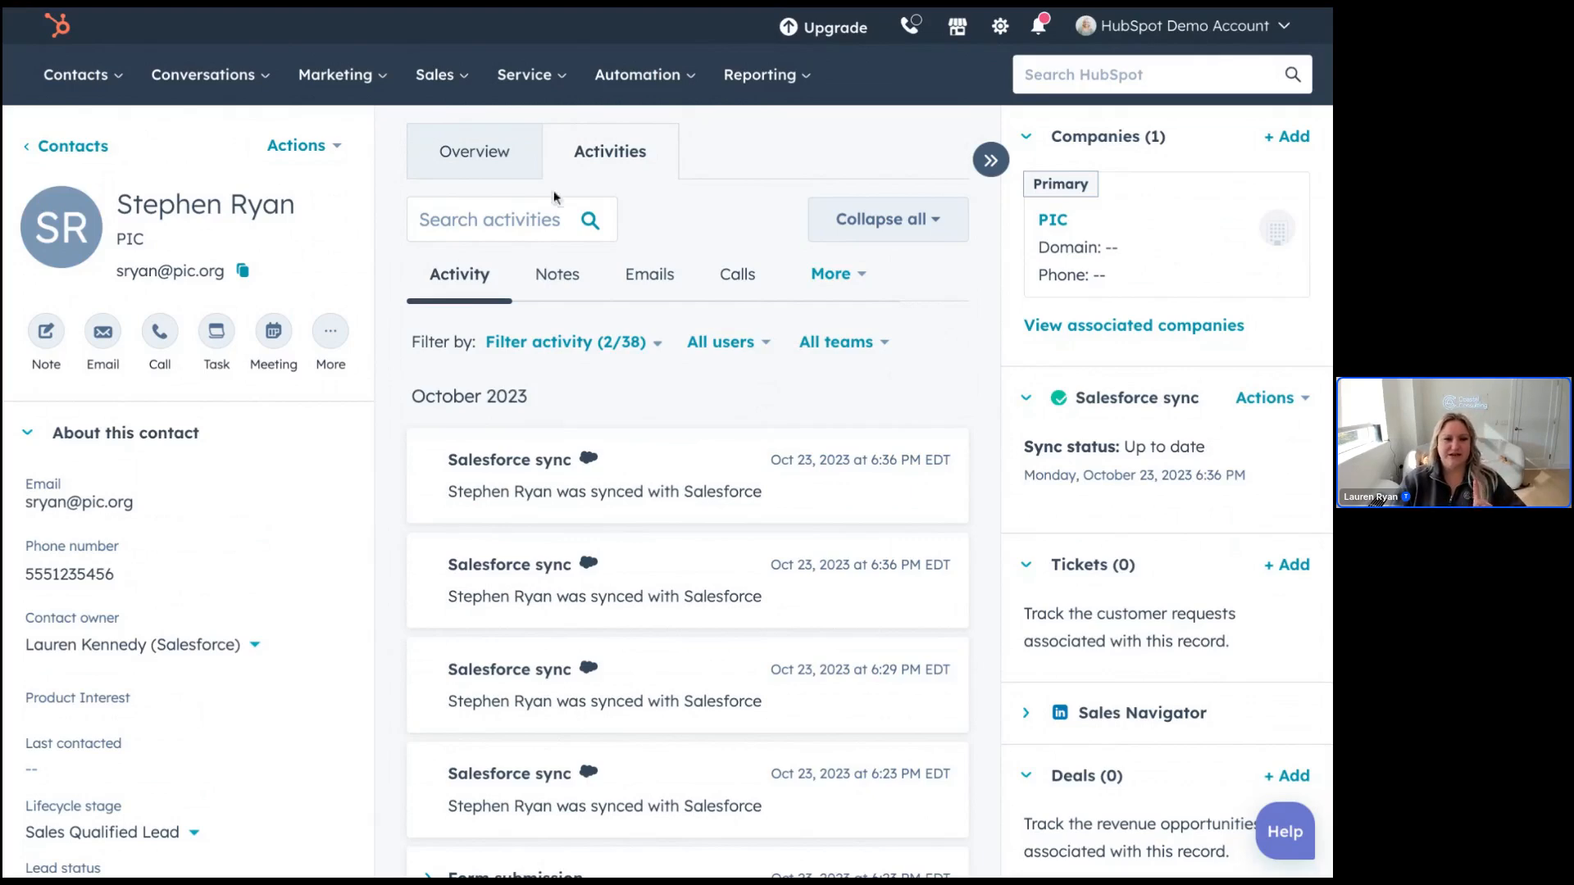
pyautogui.scroll(-3, 797, 471)
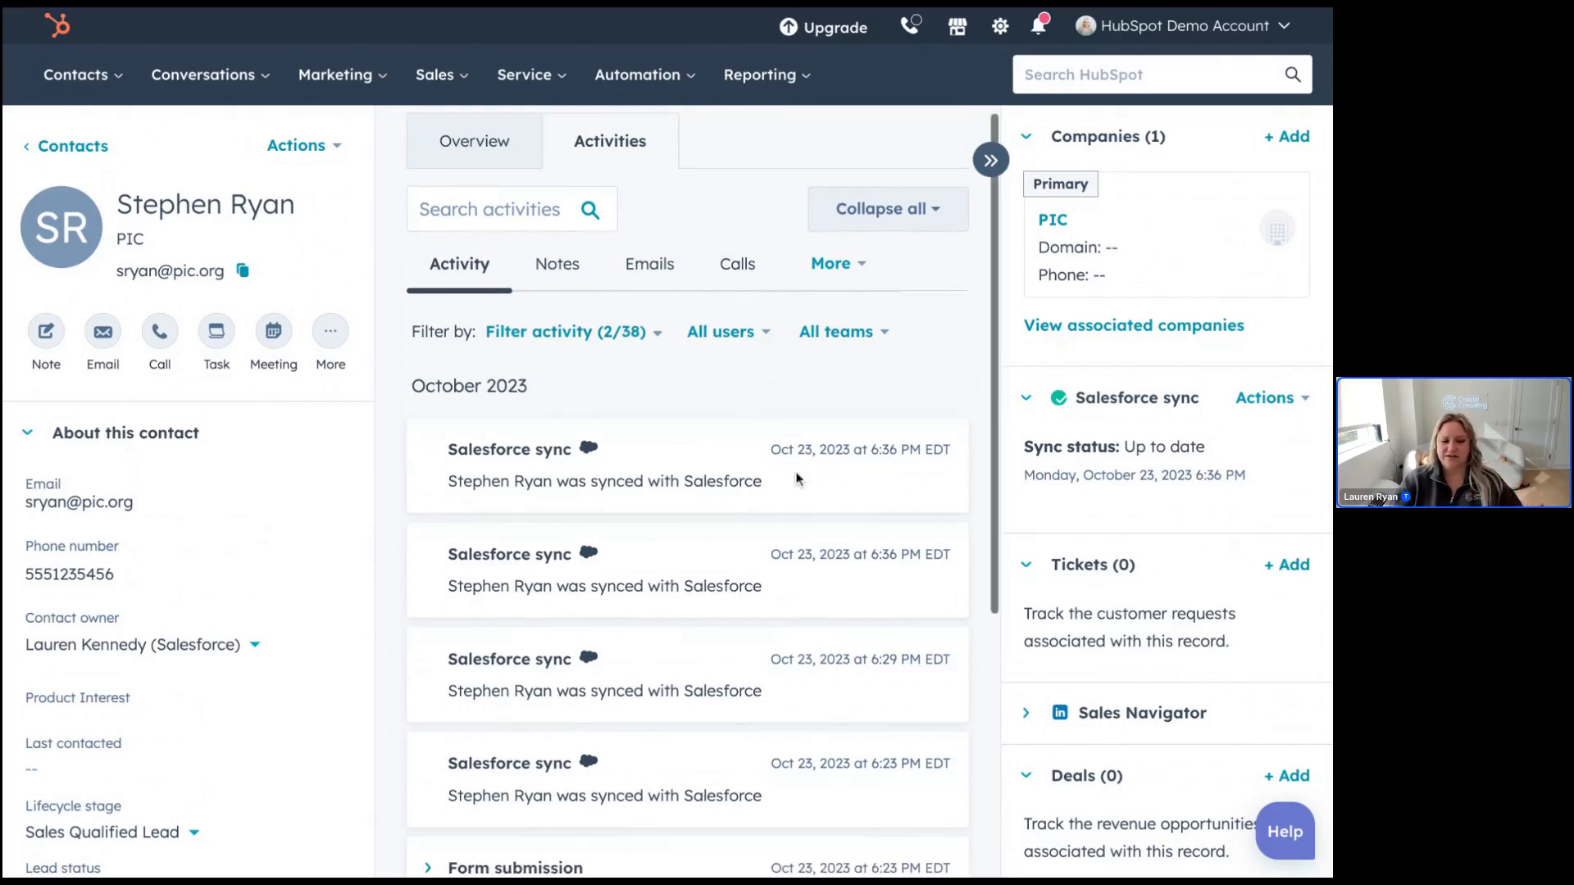
pyautogui.scroll(-1, 797, 478)
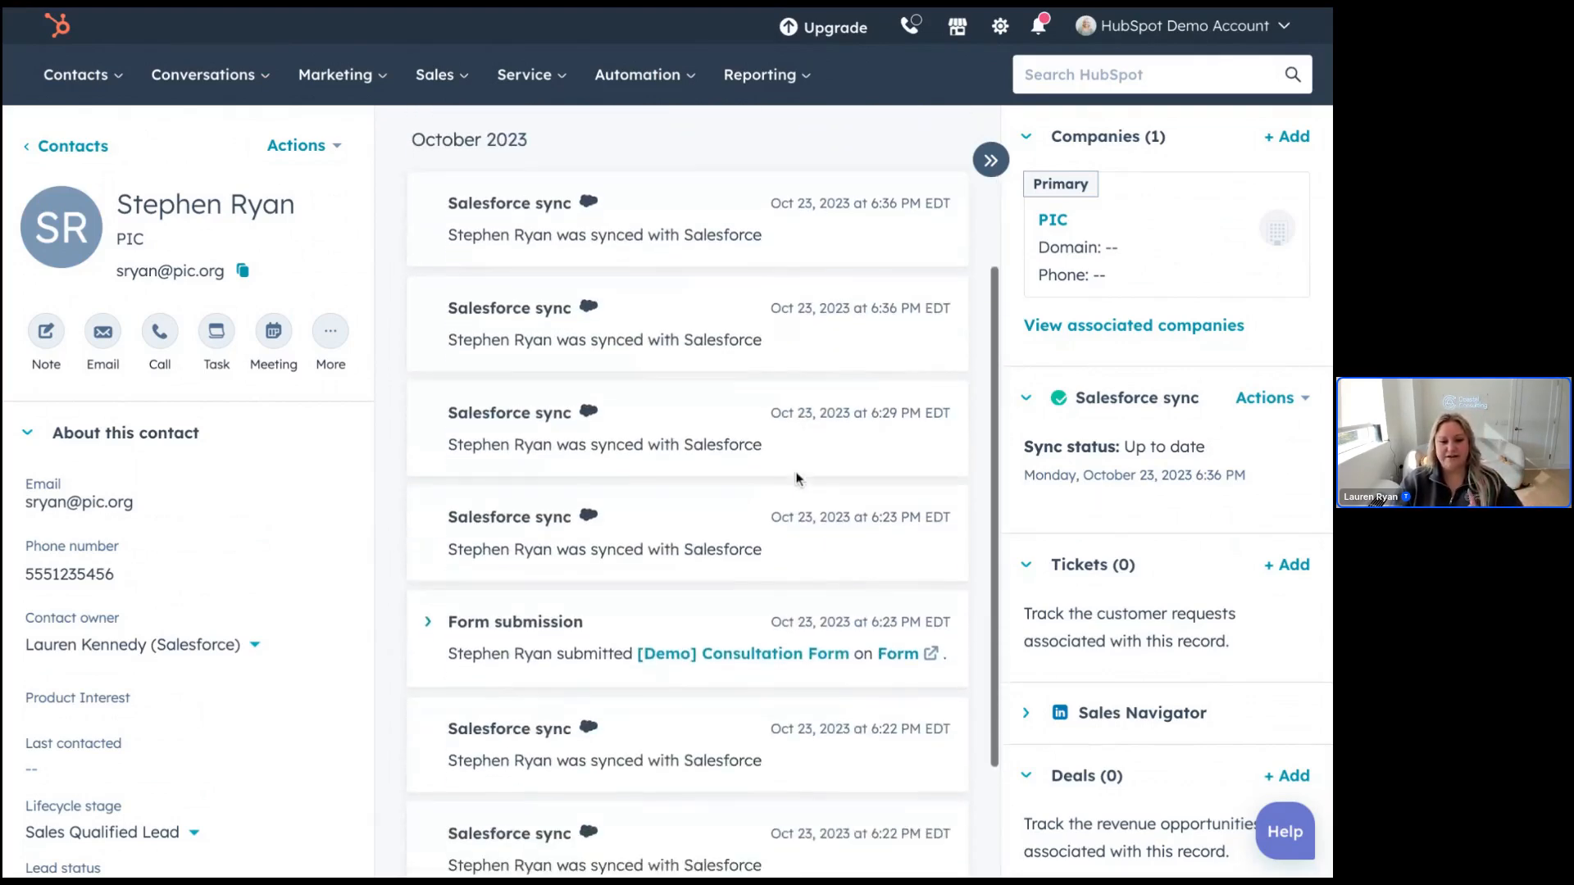
pyautogui.scroll(4, 688, 492)
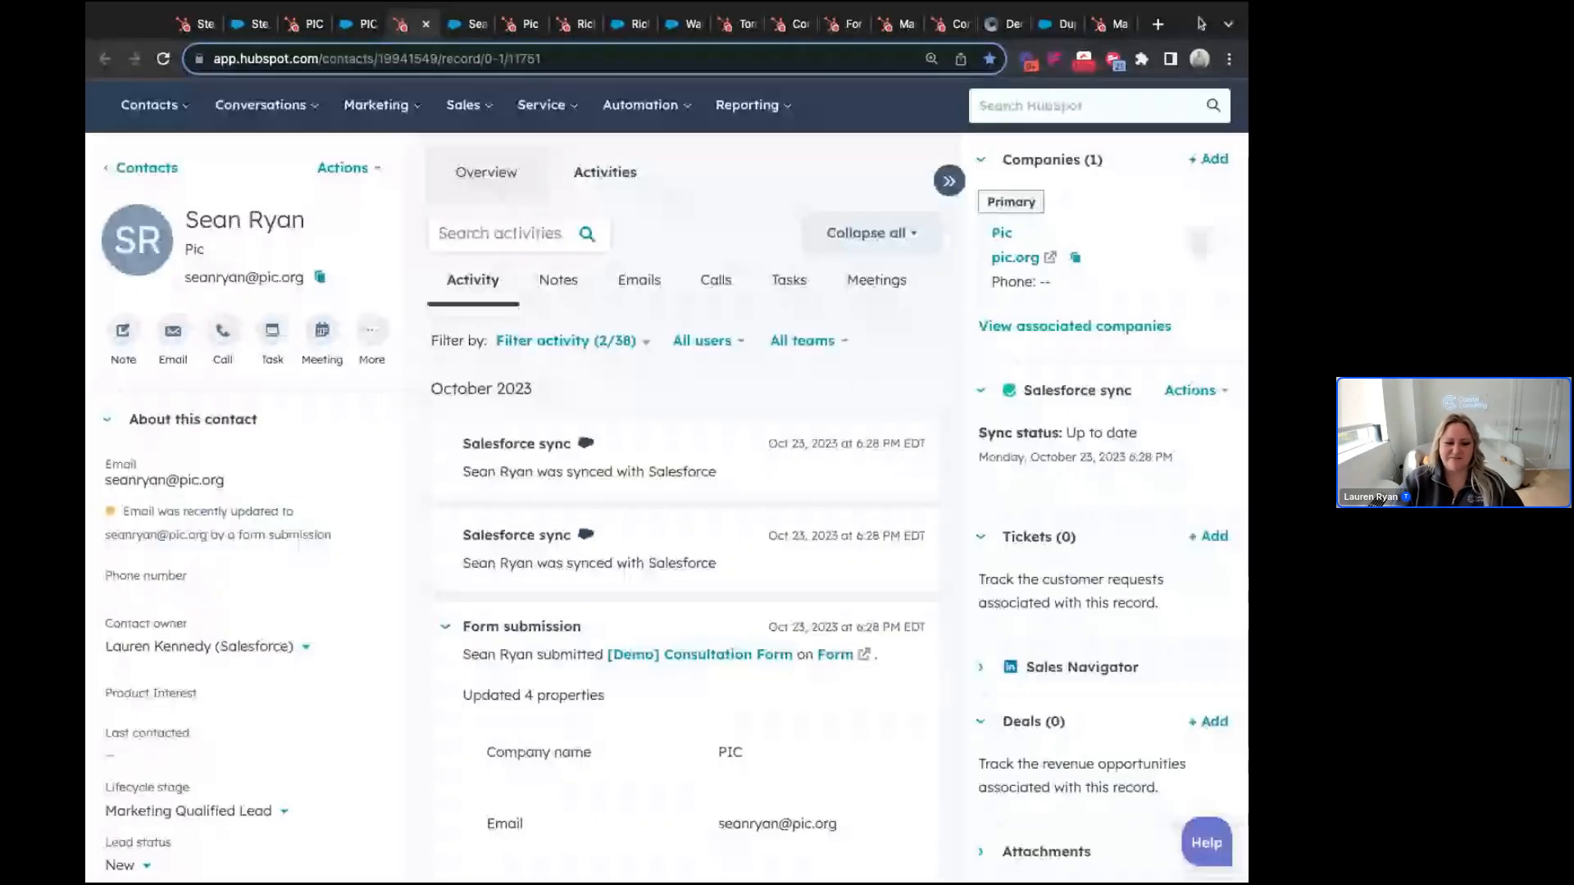
# Step: Compare the two PIC contact records against the PIC account in Salesforce
pyautogui.click(188, 24)
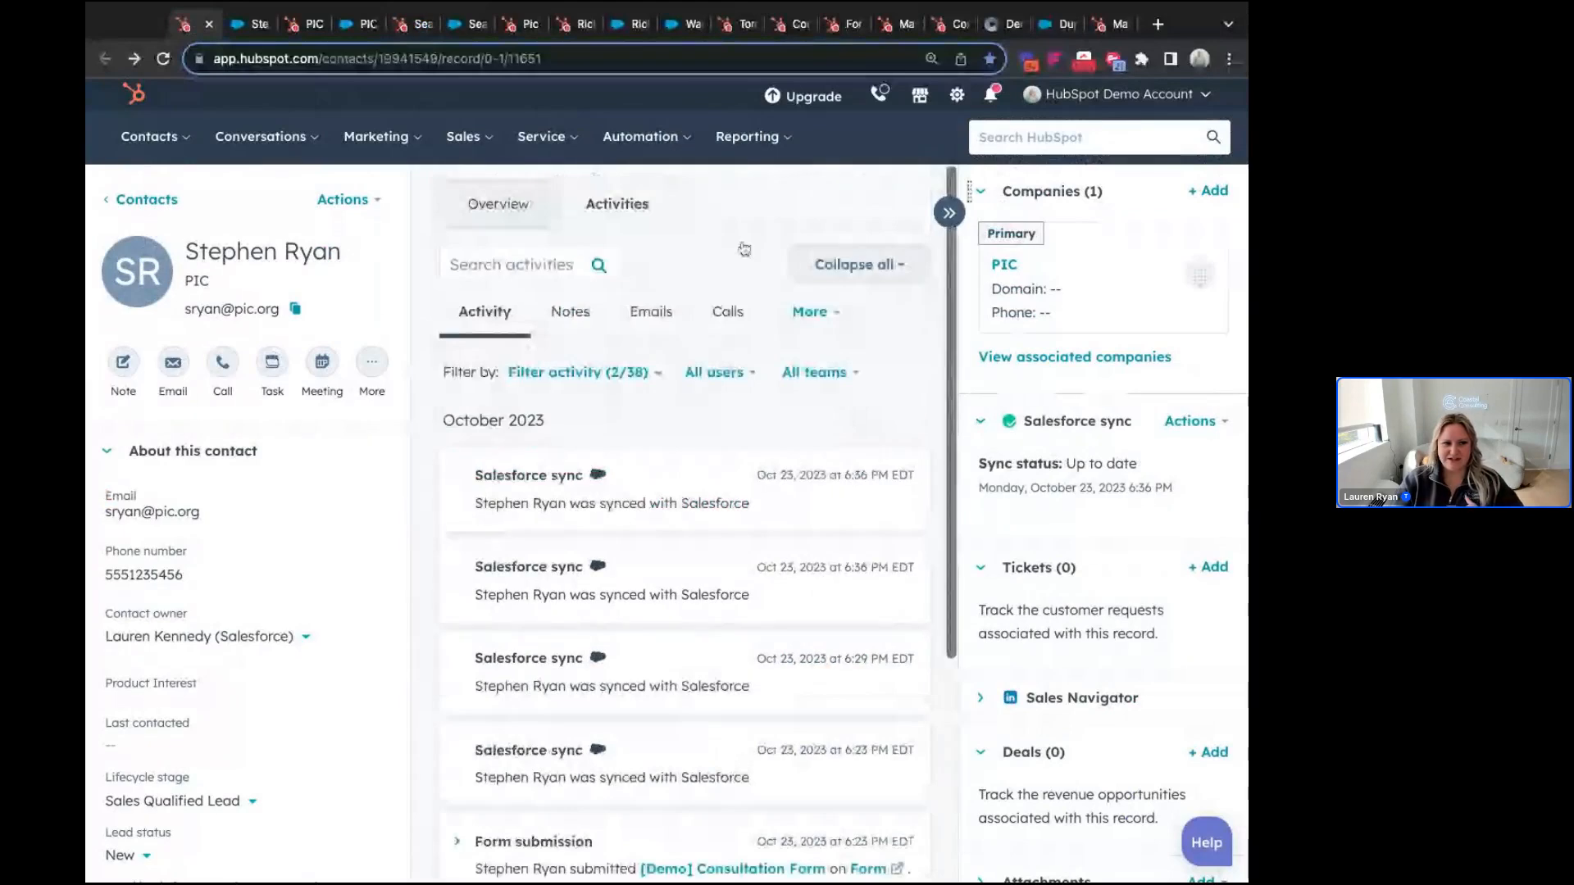
pyautogui.click(358, 24)
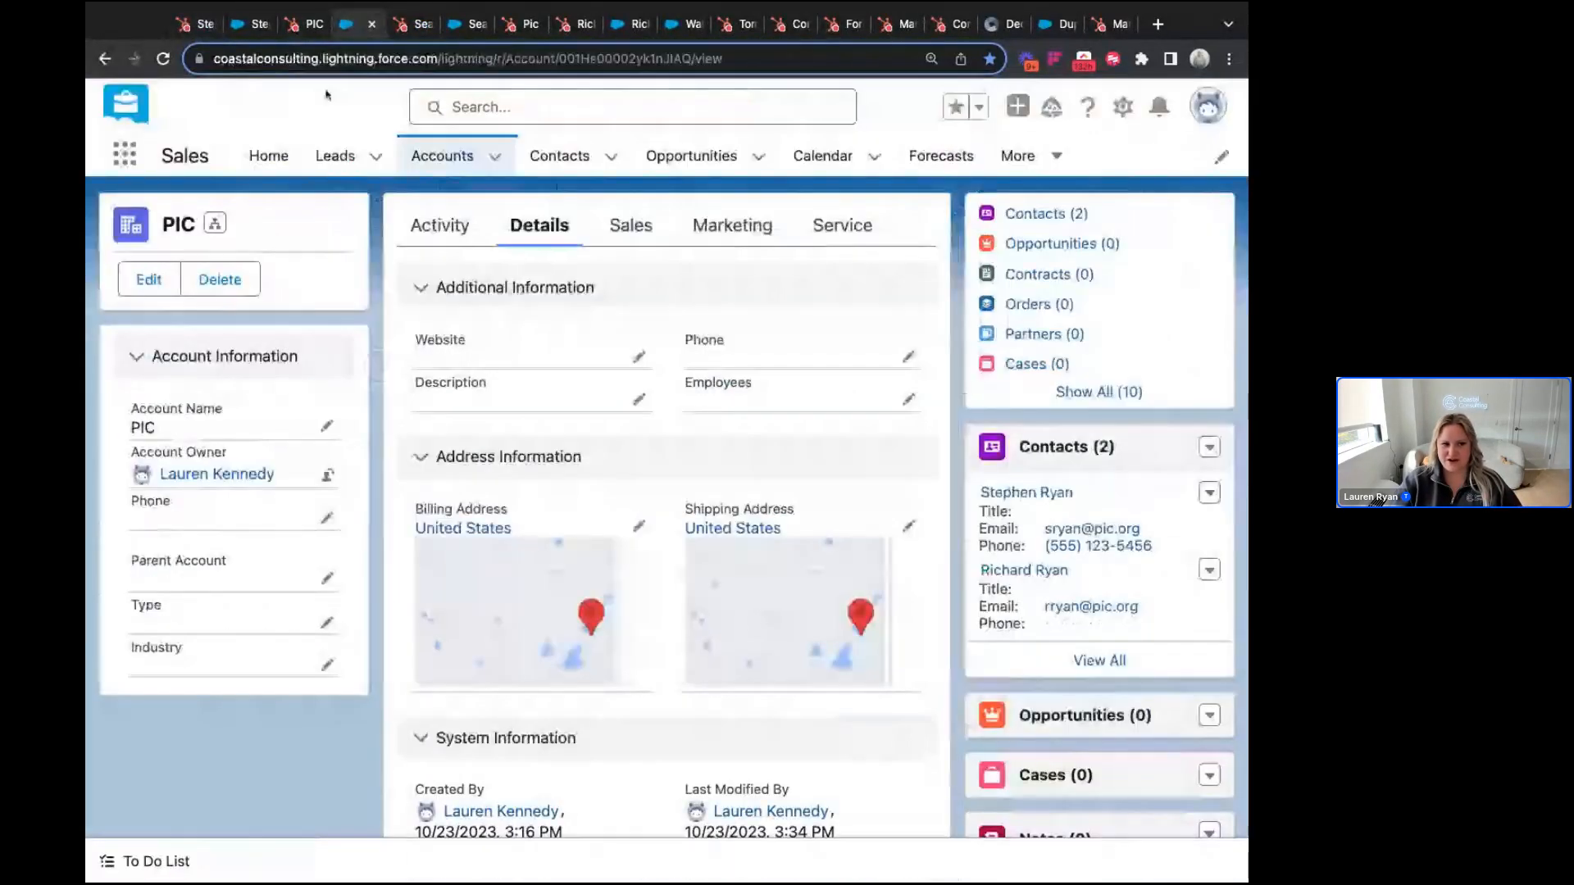
pyautogui.click(417, 25)
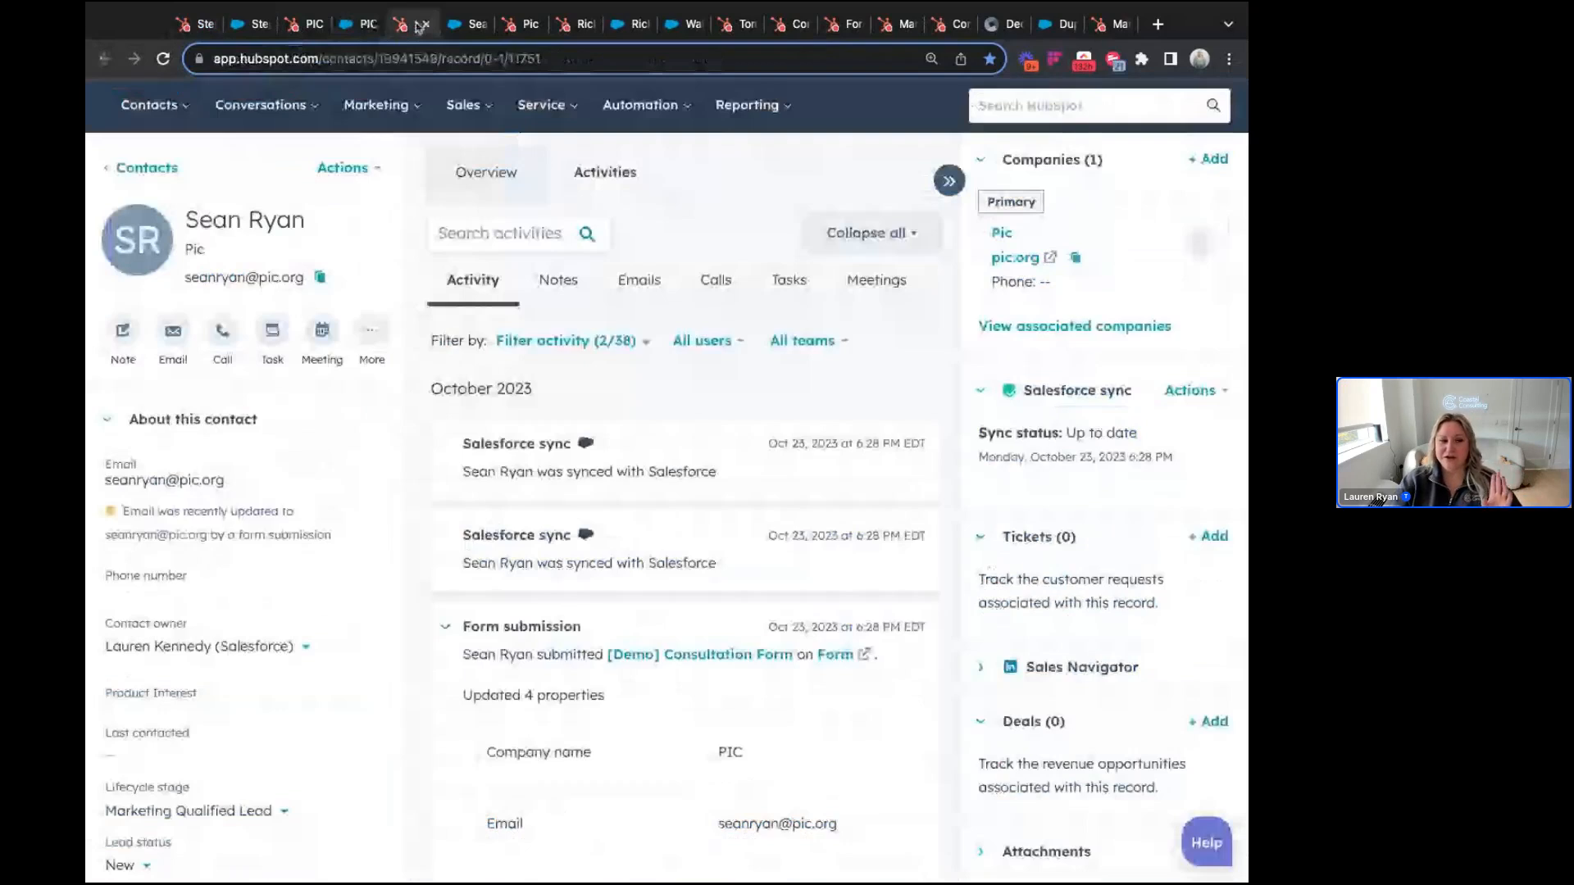
# Step: Review the second PIC contact's timeline, then bring up the PIC company record
pyautogui.scroll(-3, 668, 590)
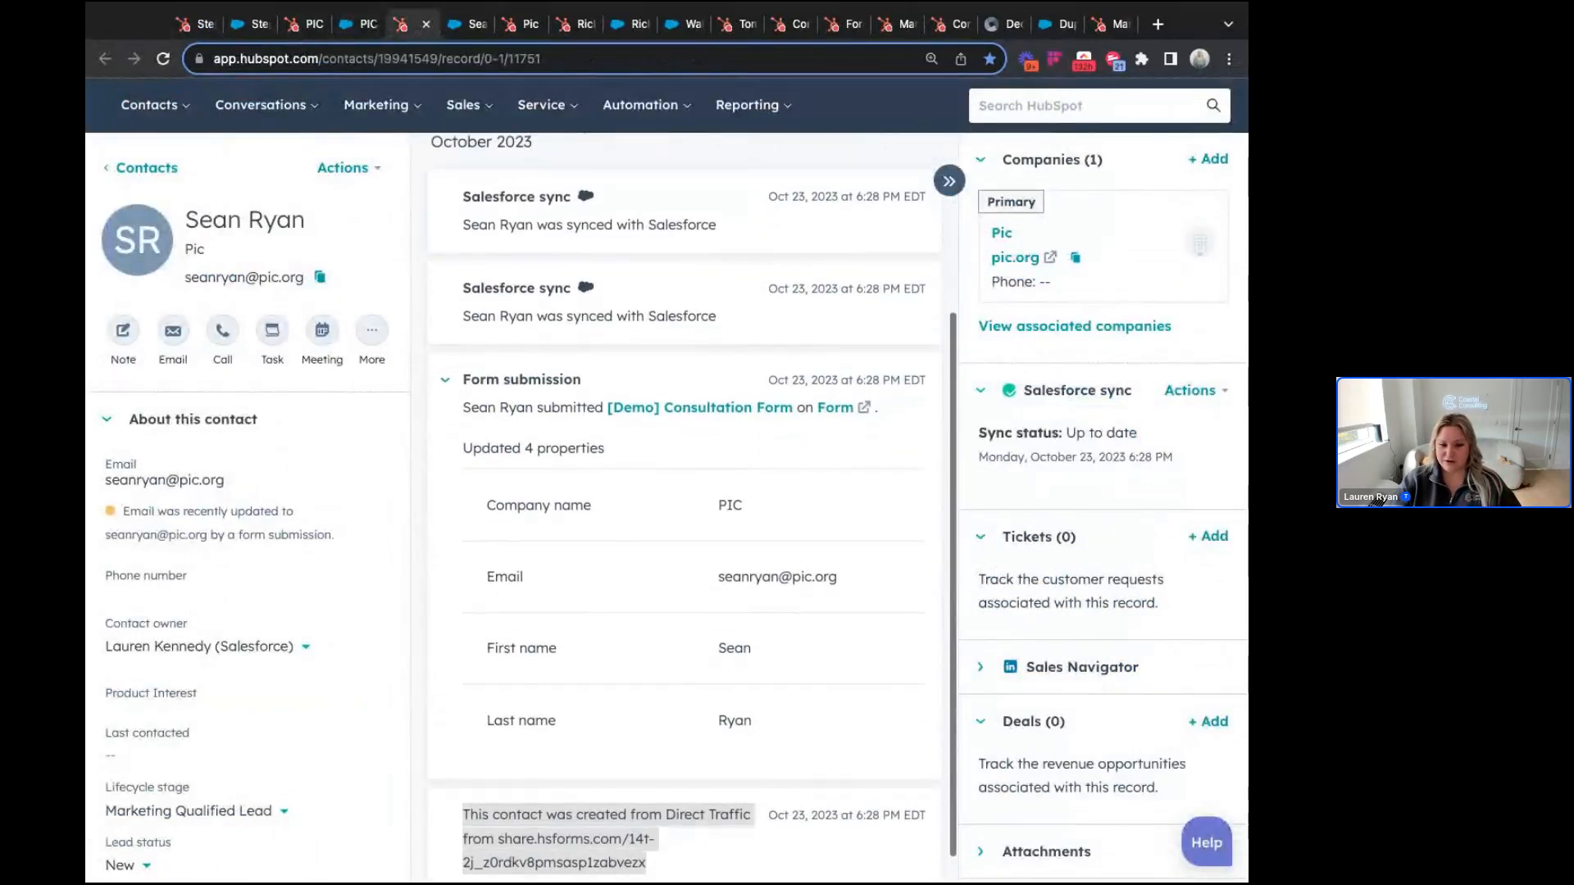
pyautogui.scroll(-1, 668, 591)
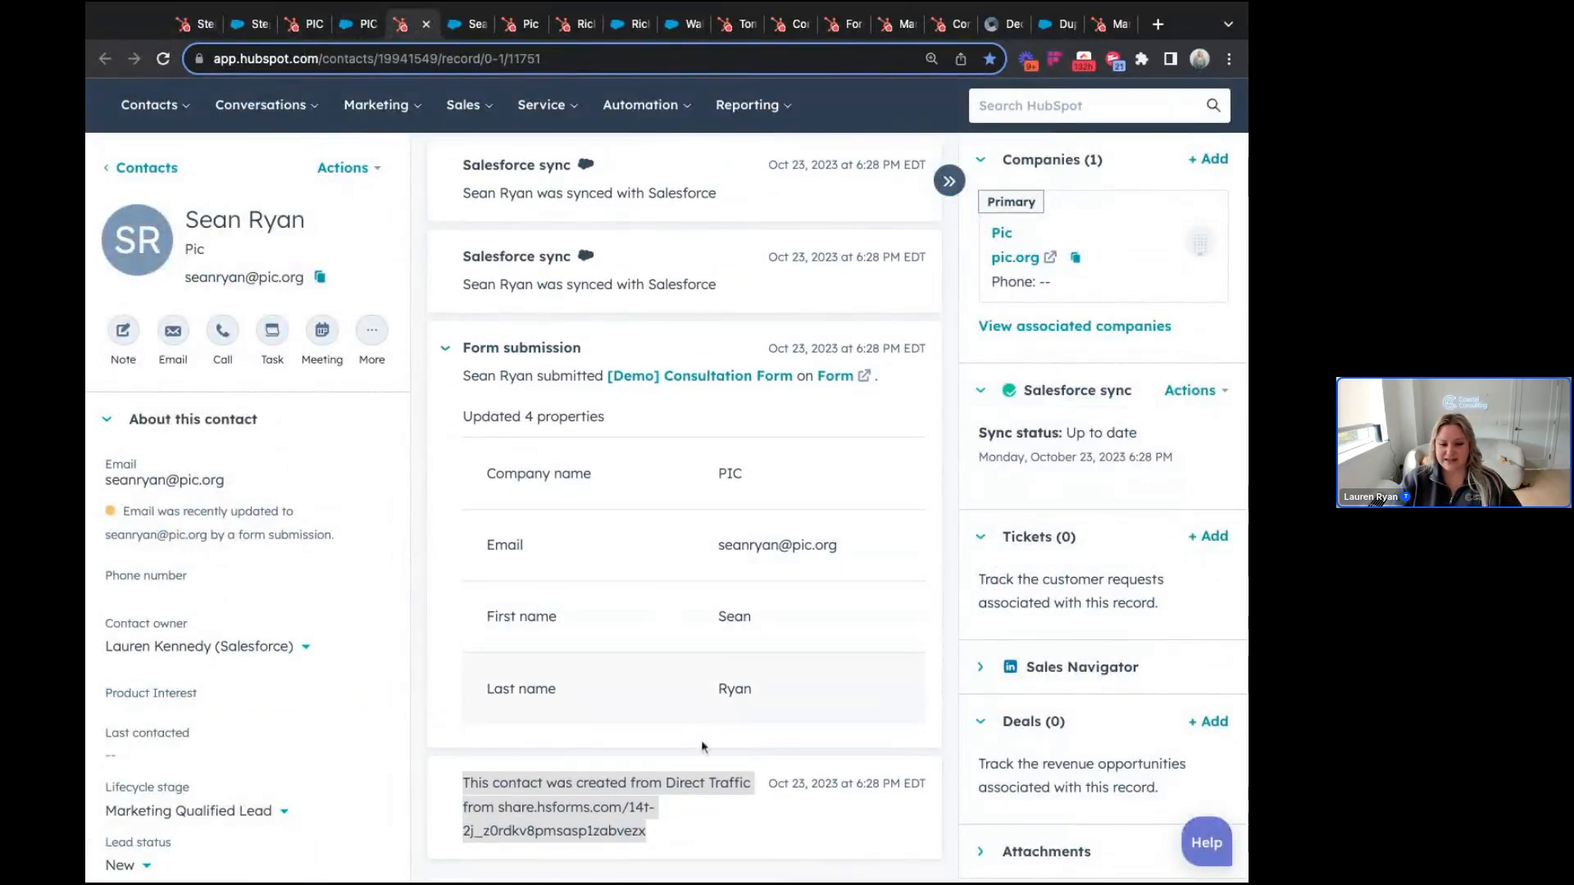
pyautogui.click(548, 829)
pyautogui.scroll(3, 623, 802)
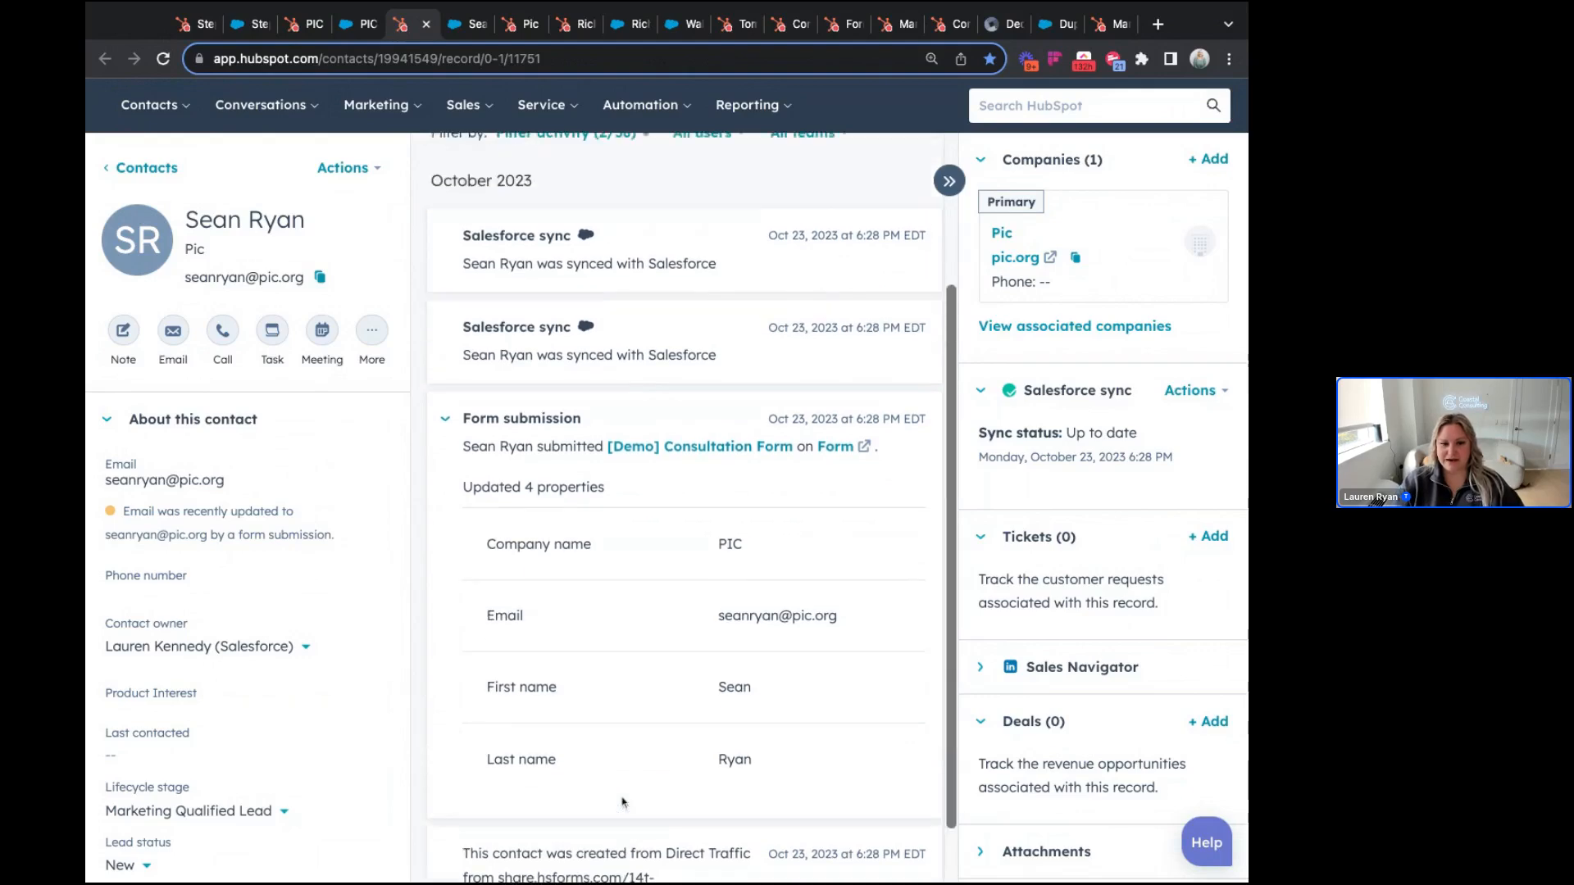
pyautogui.scroll(1, 624, 802)
pyautogui.moveTo(990, 294)
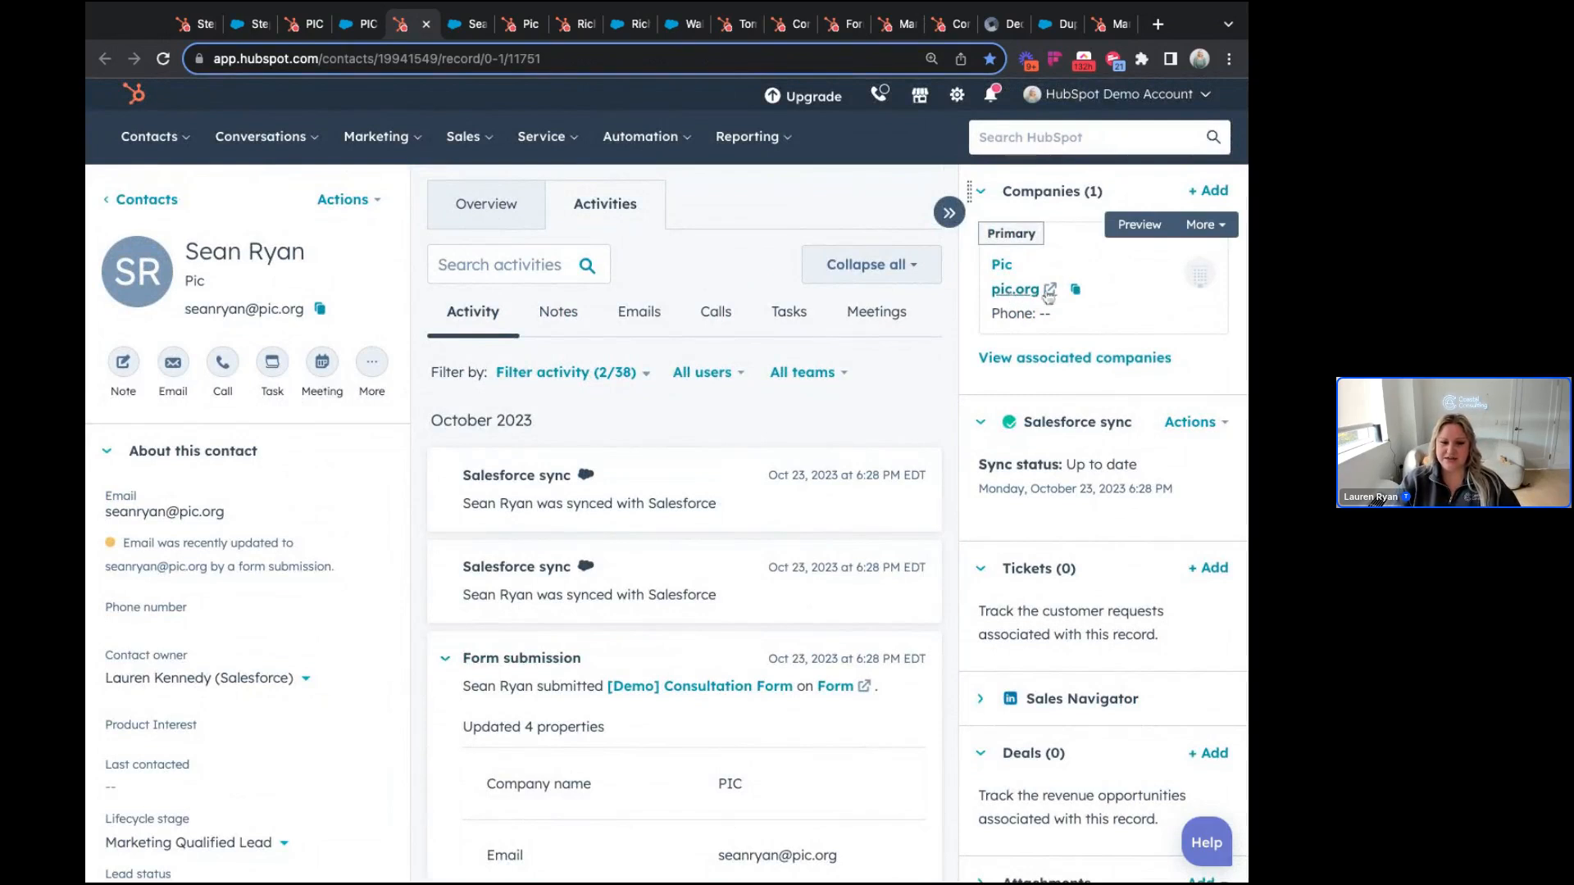
pyautogui.click(297, 31)
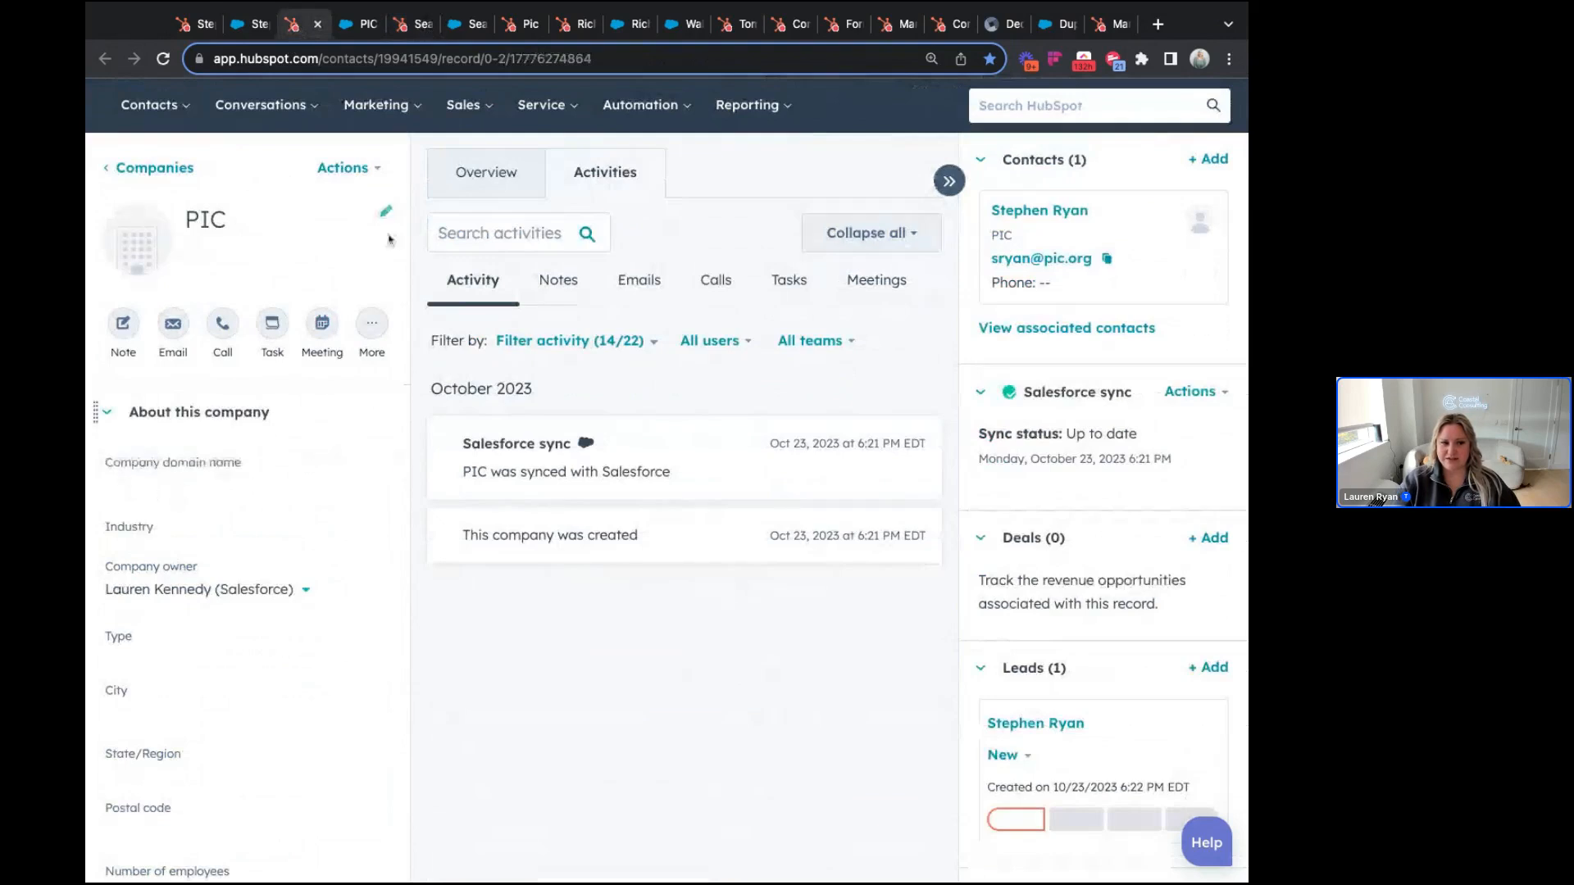
pyautogui.click(420, 30)
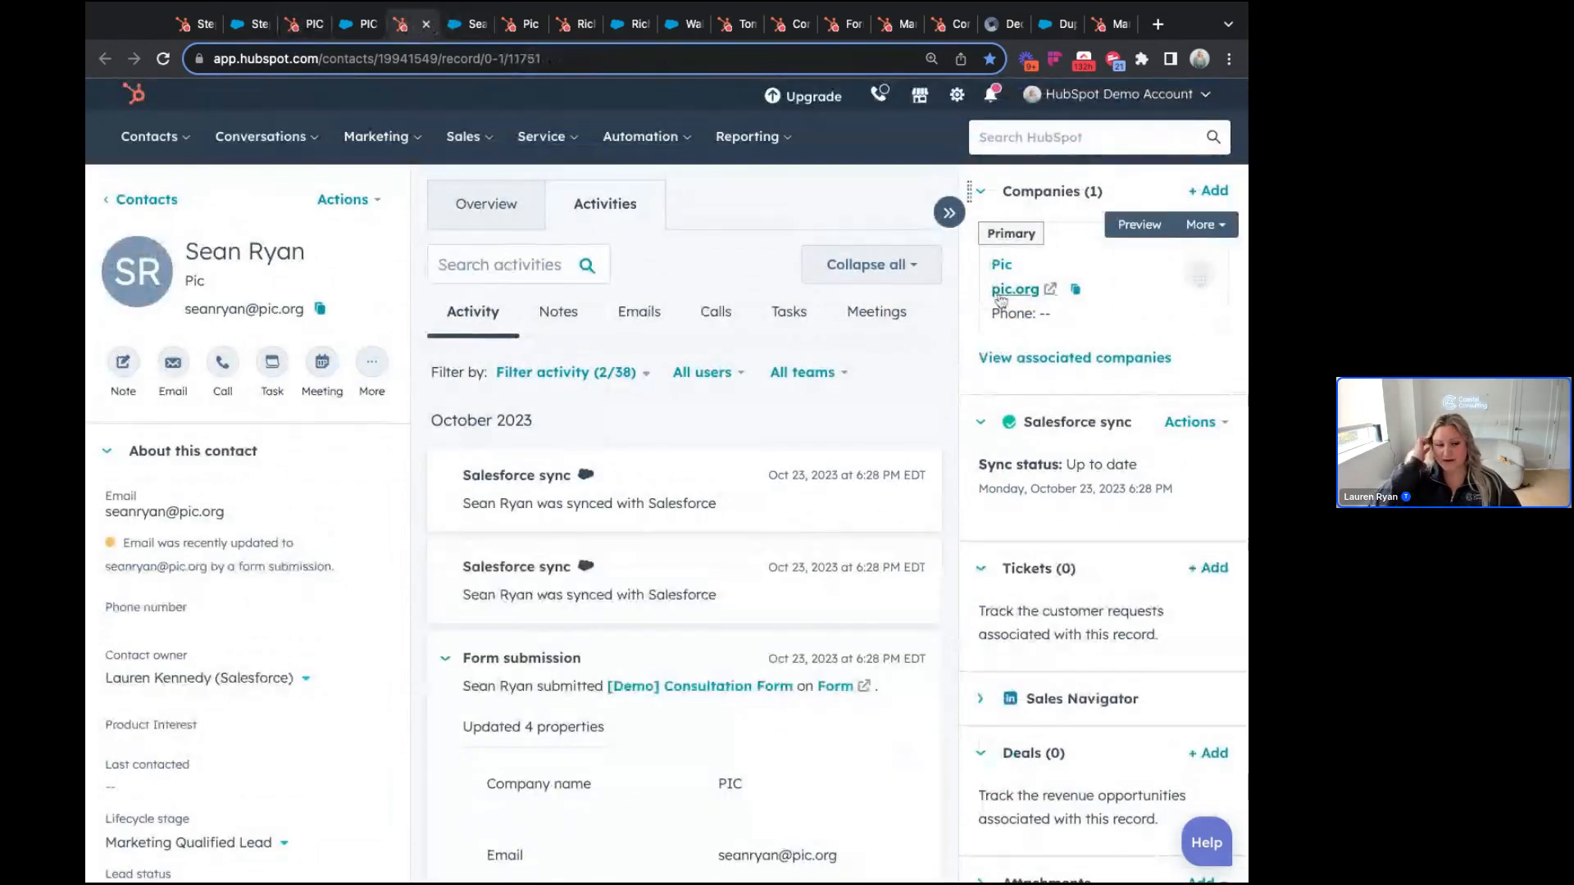
pyautogui.scroll(-2, 698, 689)
pyautogui.scroll(-1, 699, 688)
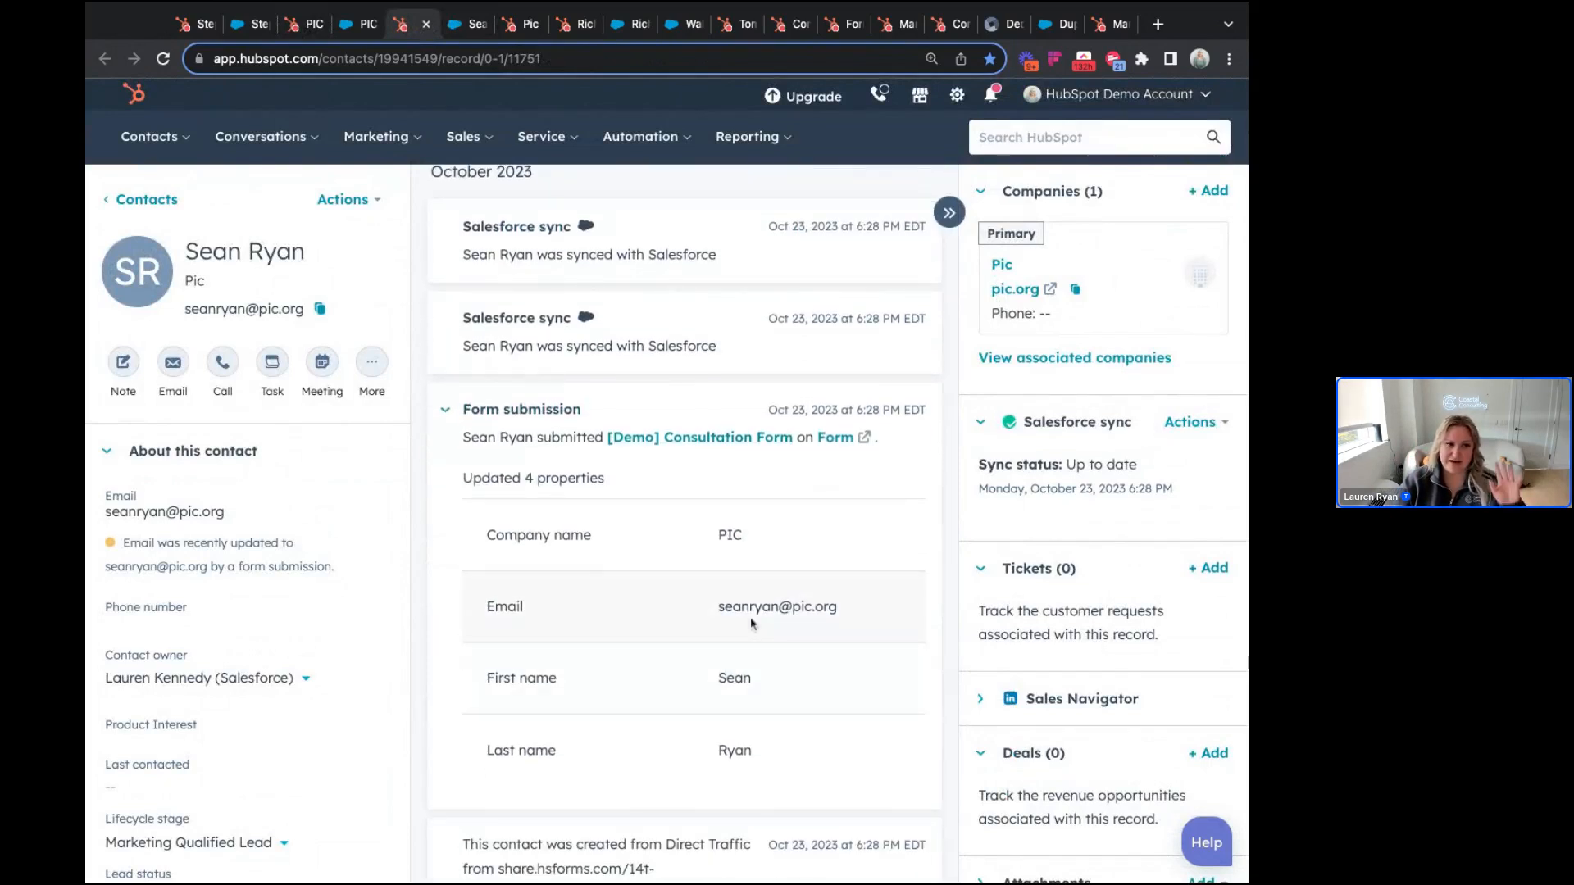
pyautogui.scroll(1, 697, 607)
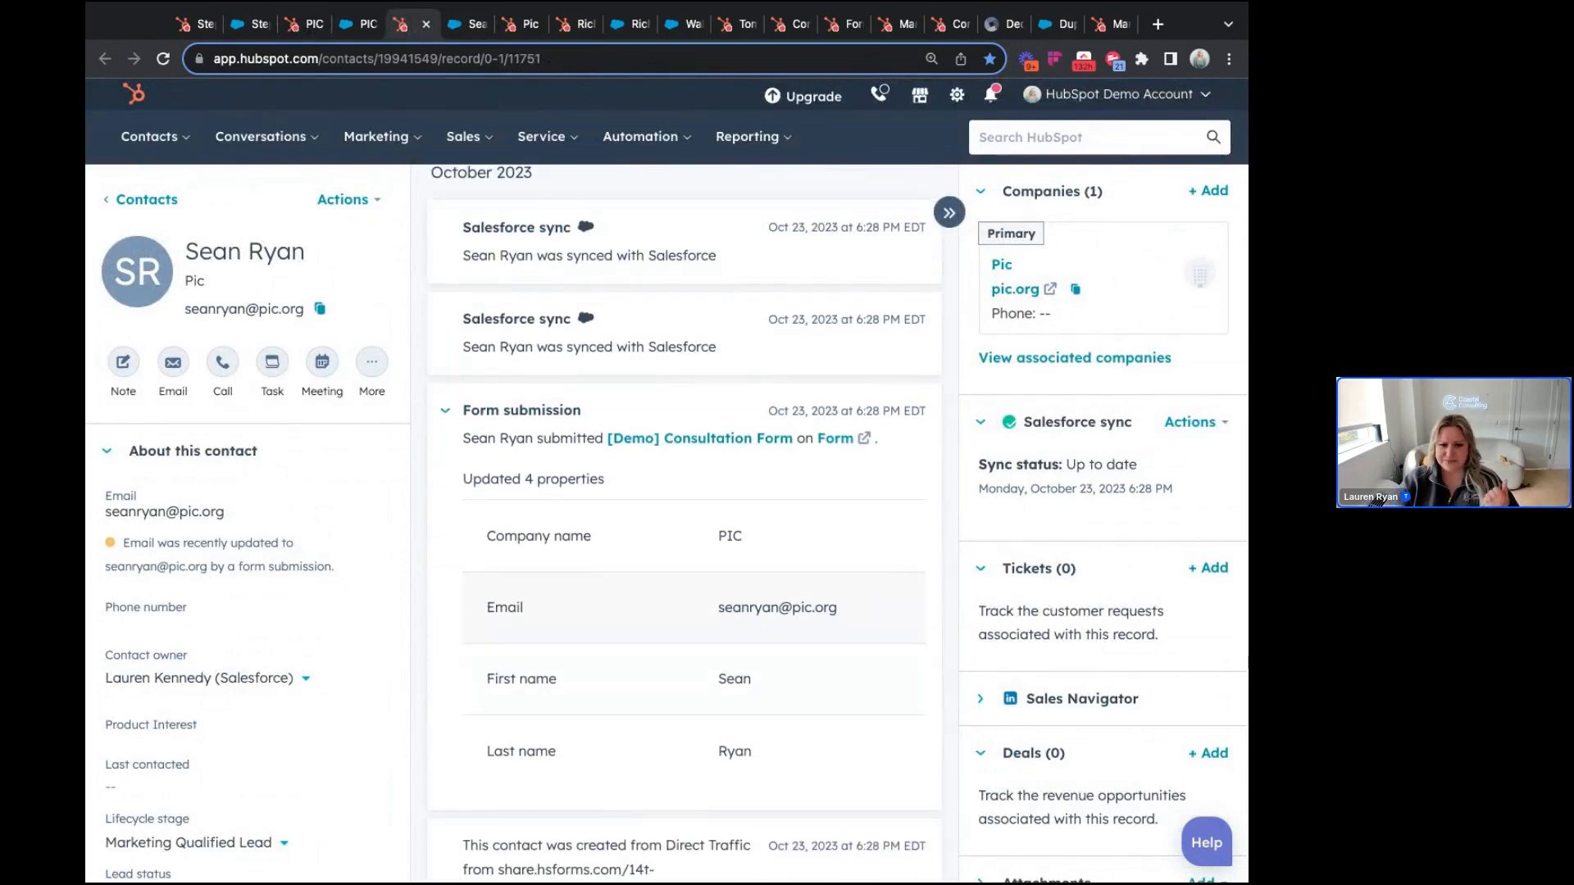
pyautogui.scroll(3, 693, 524)
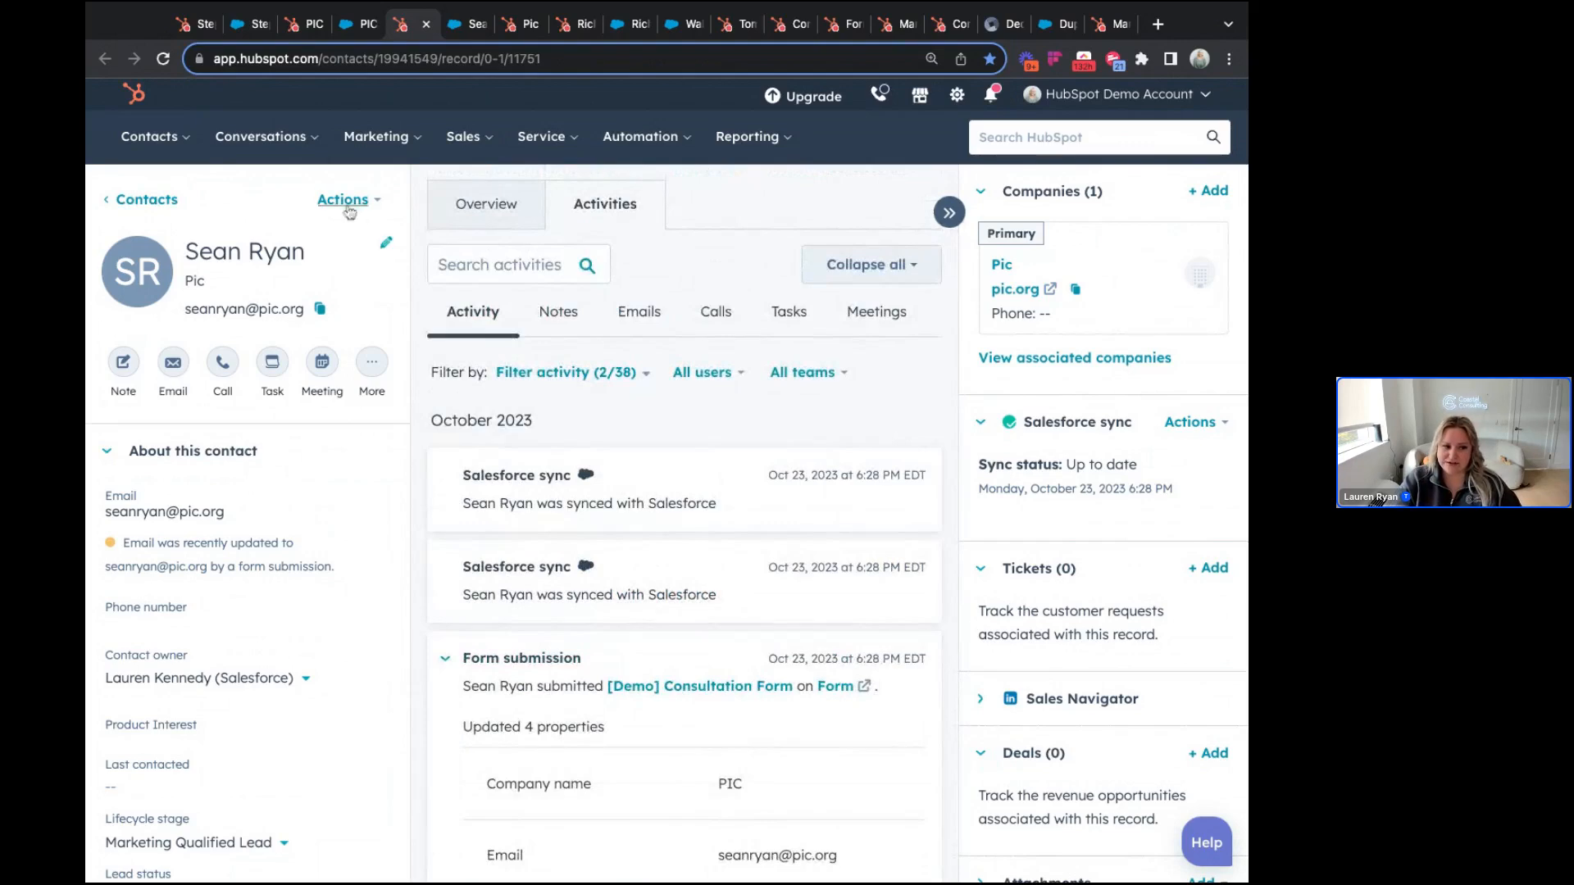
pyautogui.click(293, 23)
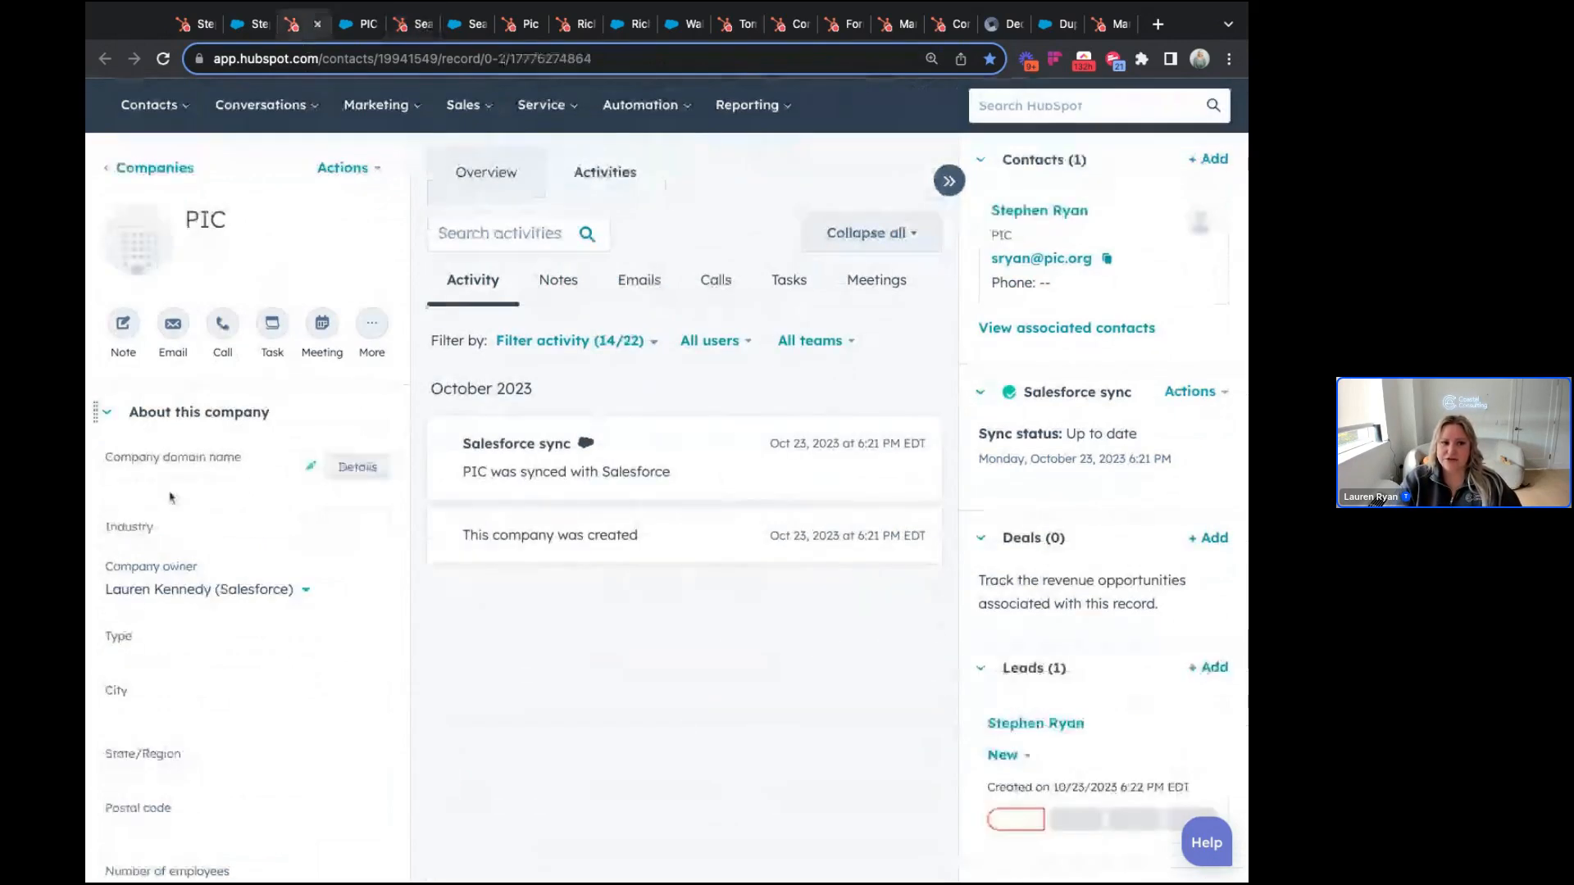
pyautogui.click(415, 25)
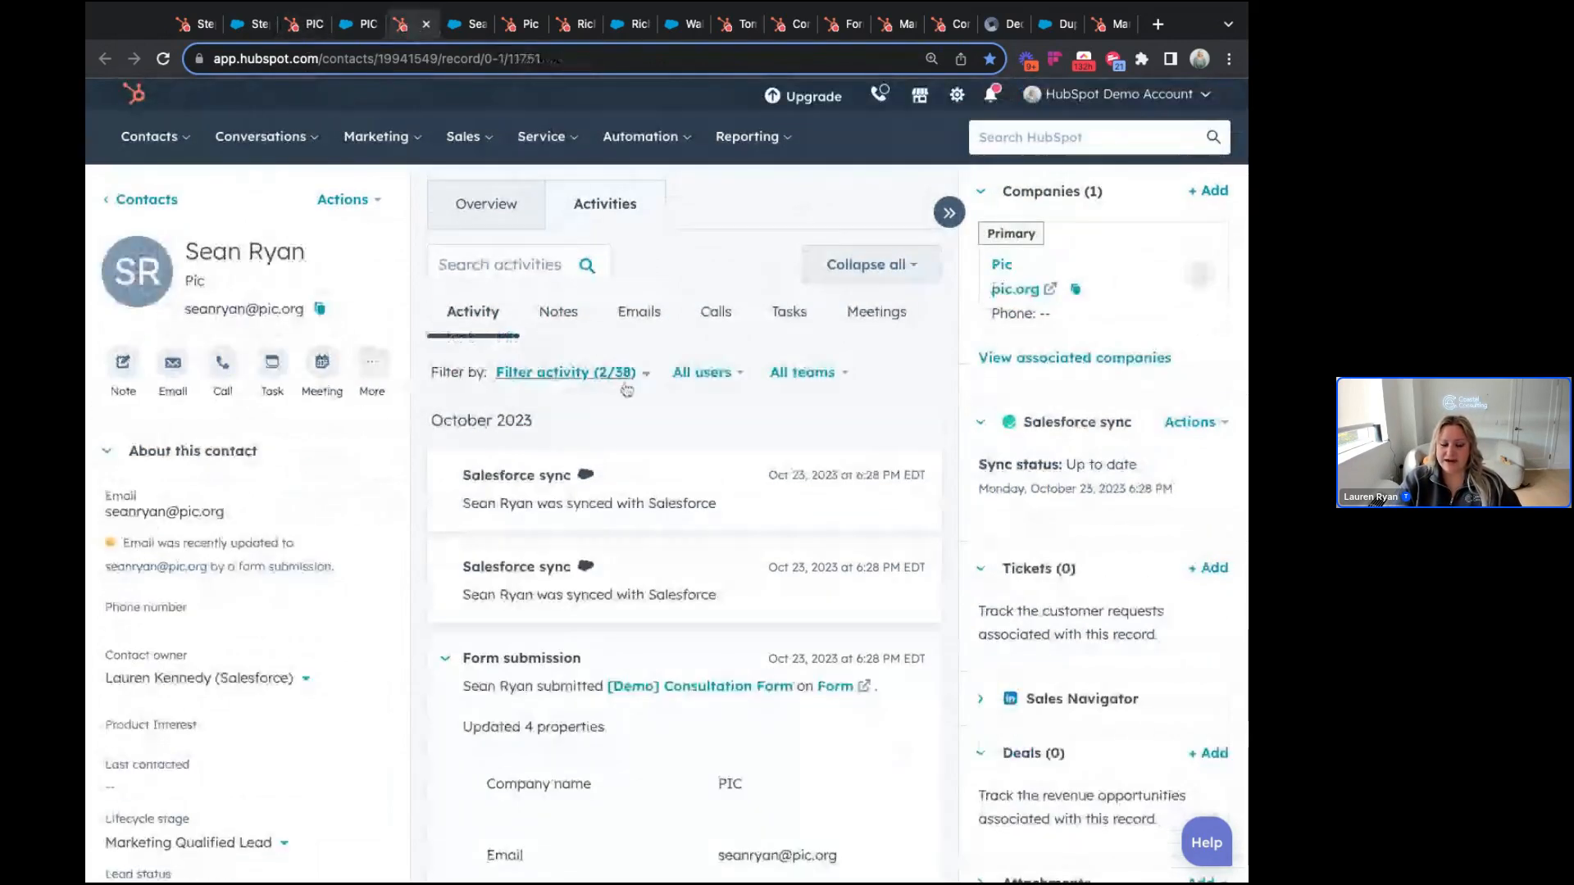
pyautogui.scroll(-4, 627, 390)
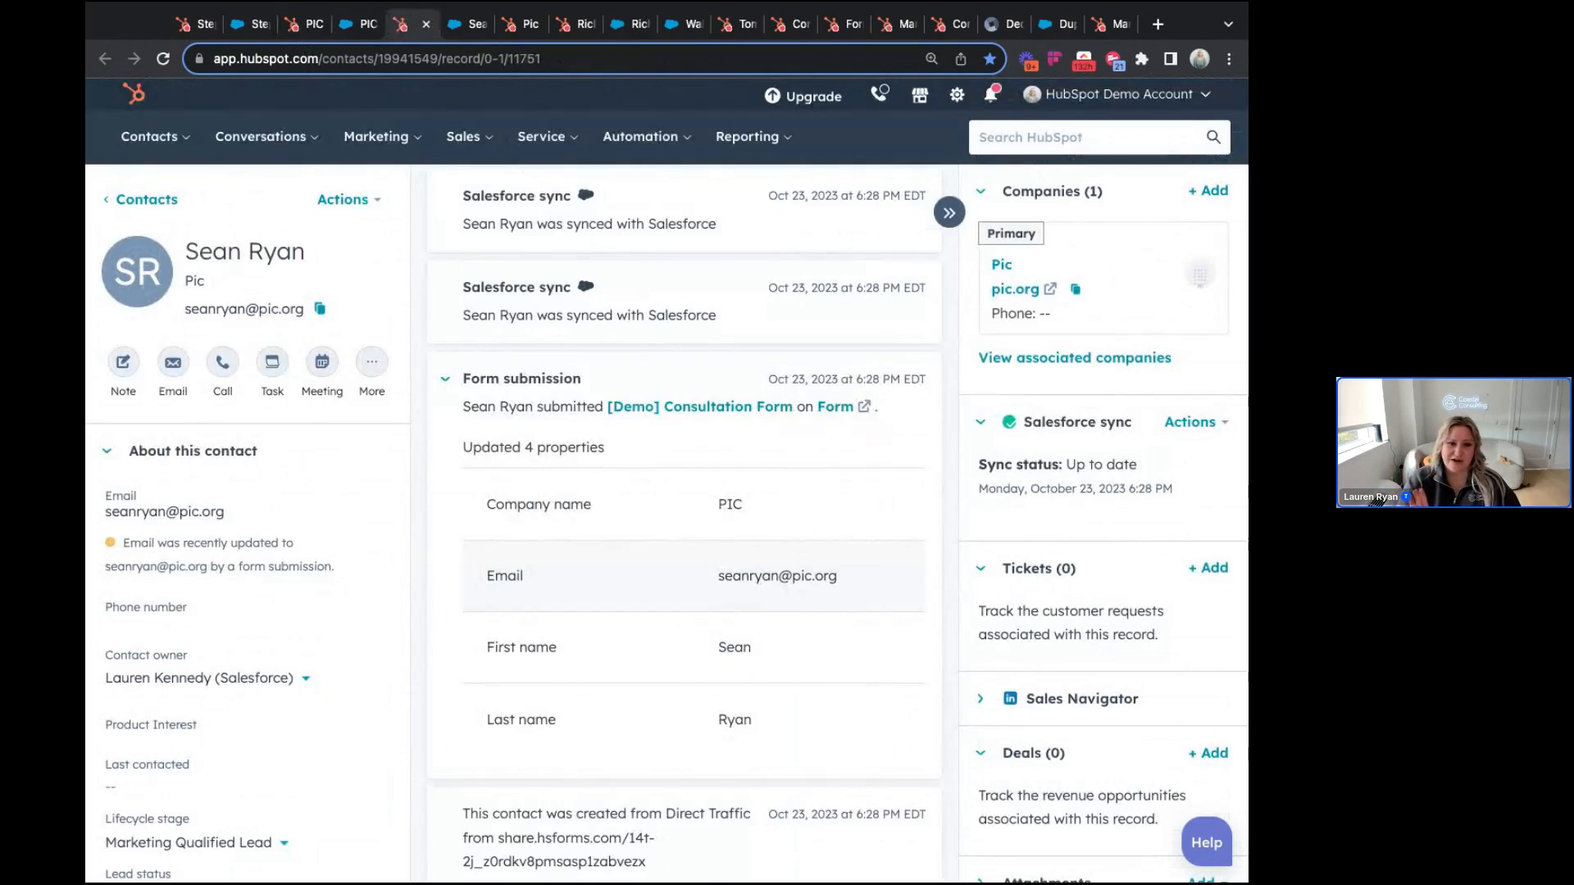
pyautogui.scroll(3, 685, 524)
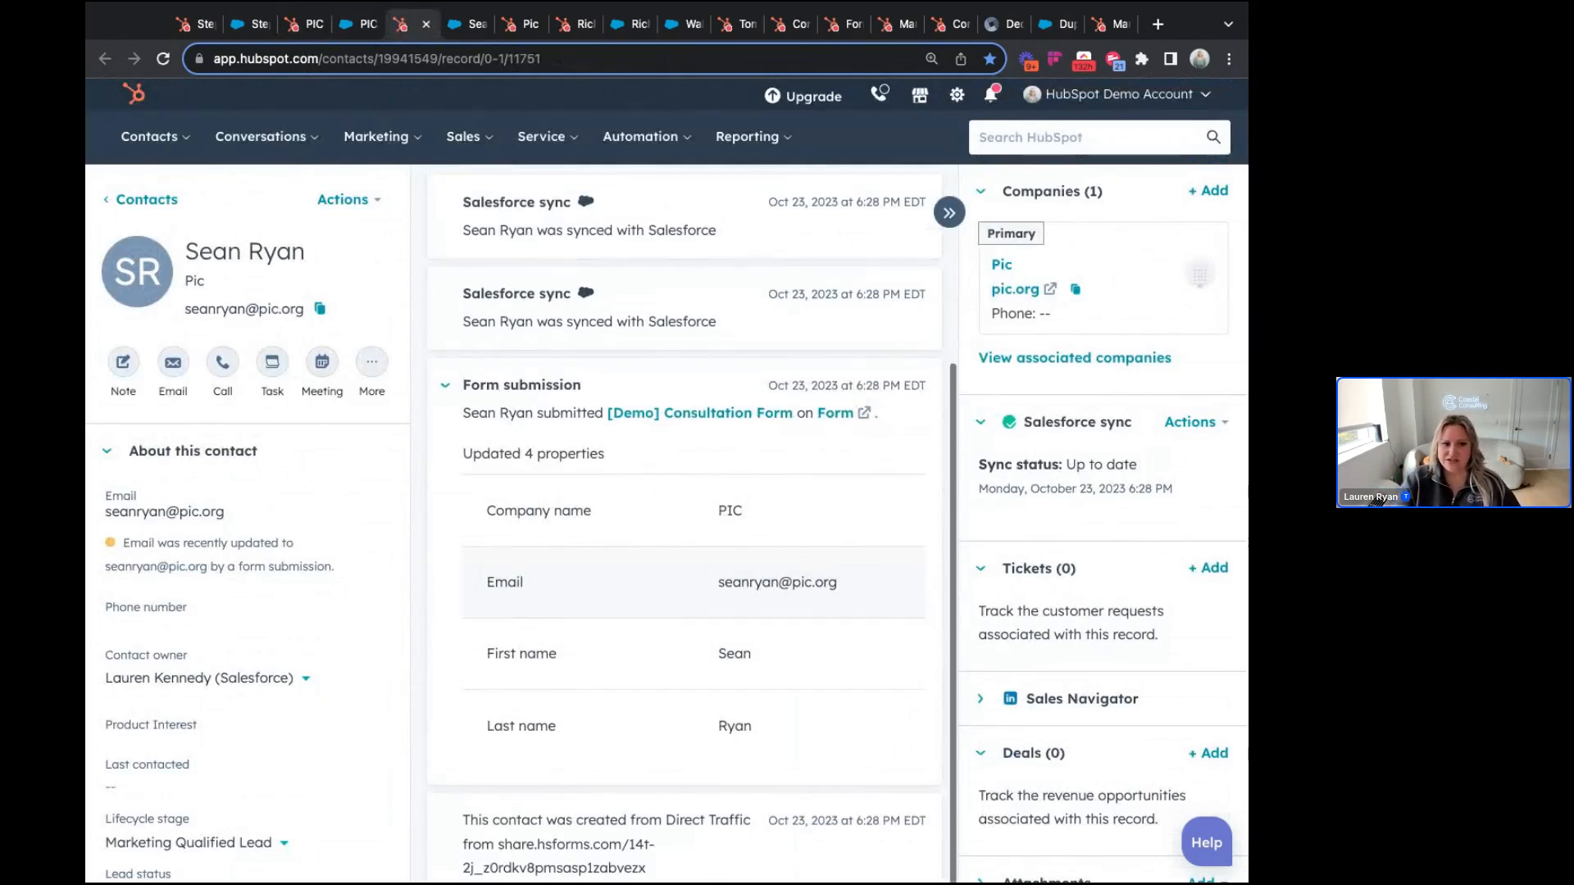
# Step: Open the contact linked to both PIC and Pic companies and review its Companies card
pyautogui.scroll(2, 684, 525)
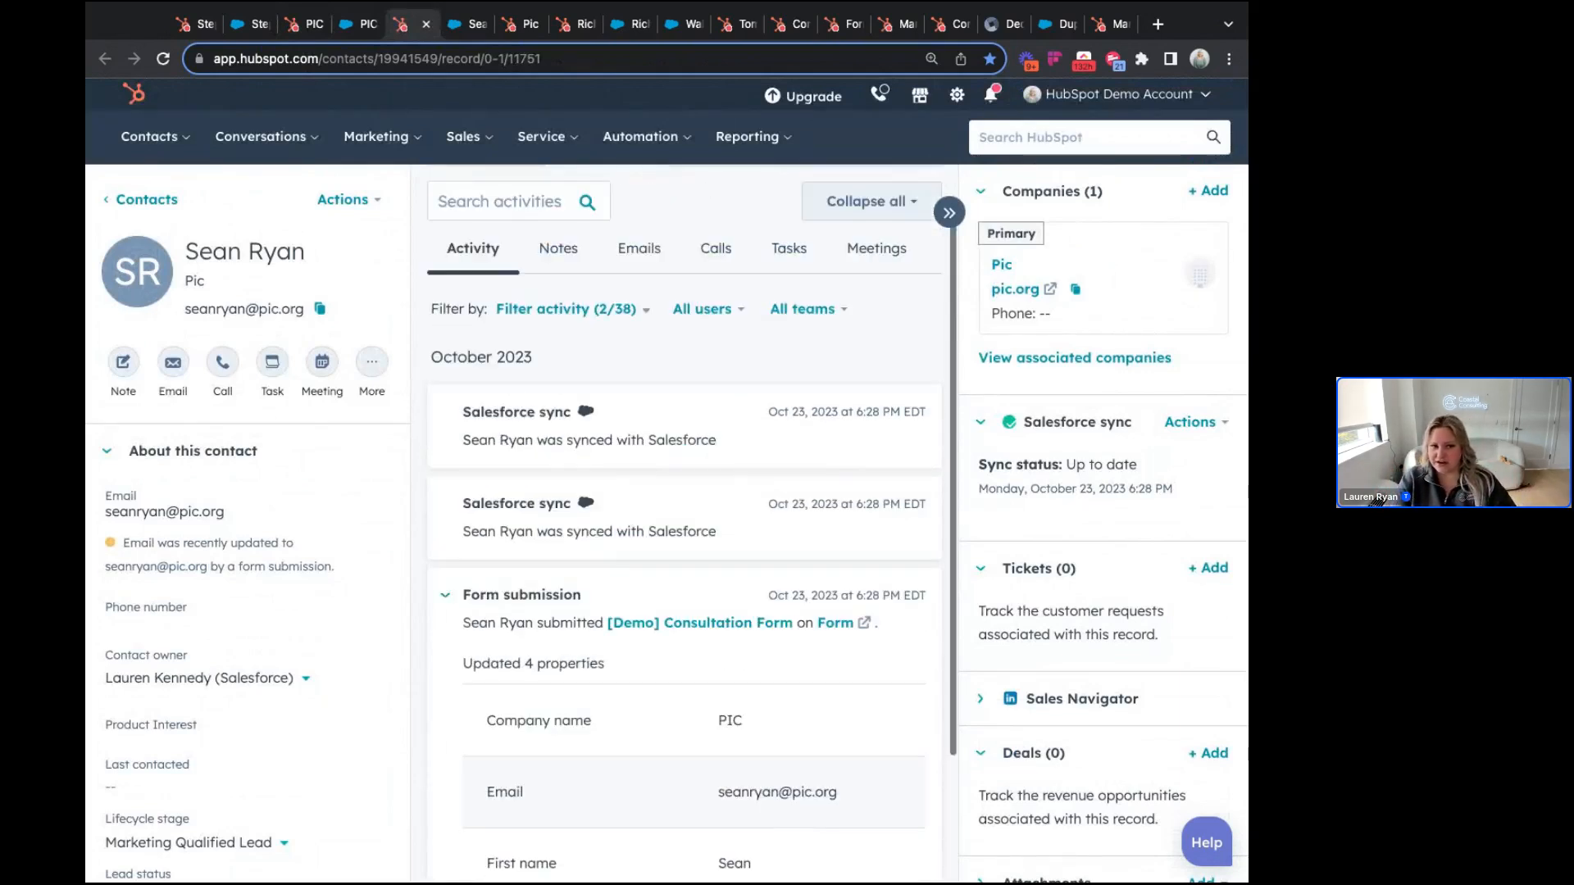
pyautogui.click(571, 25)
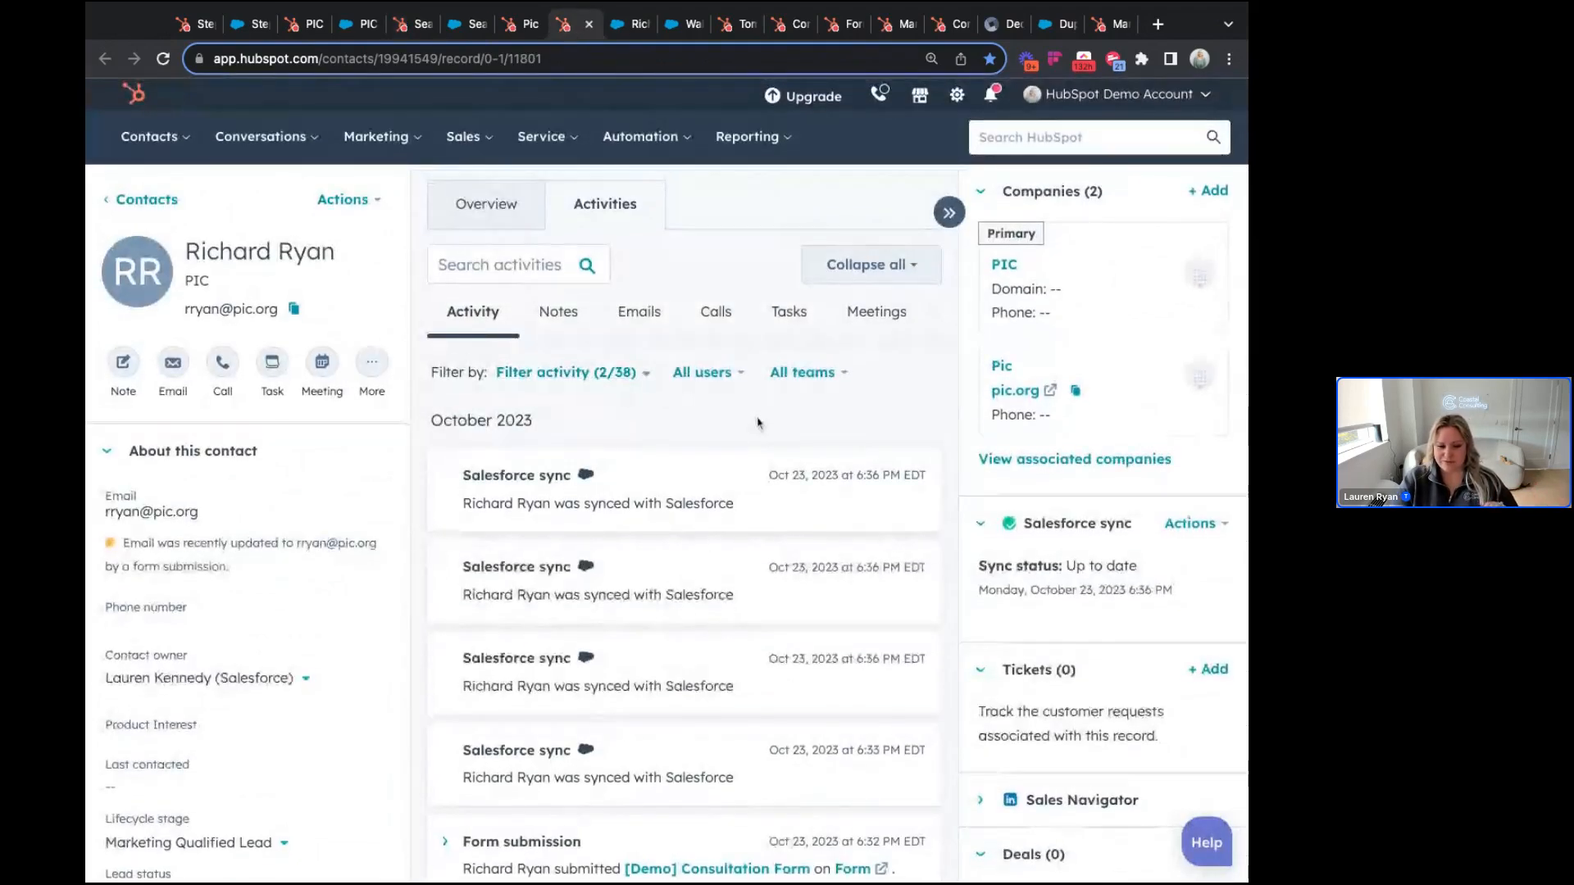
pyautogui.scroll(-2, 756, 420)
pyautogui.scroll(2, 697, 721)
pyautogui.moveTo(1027, 384)
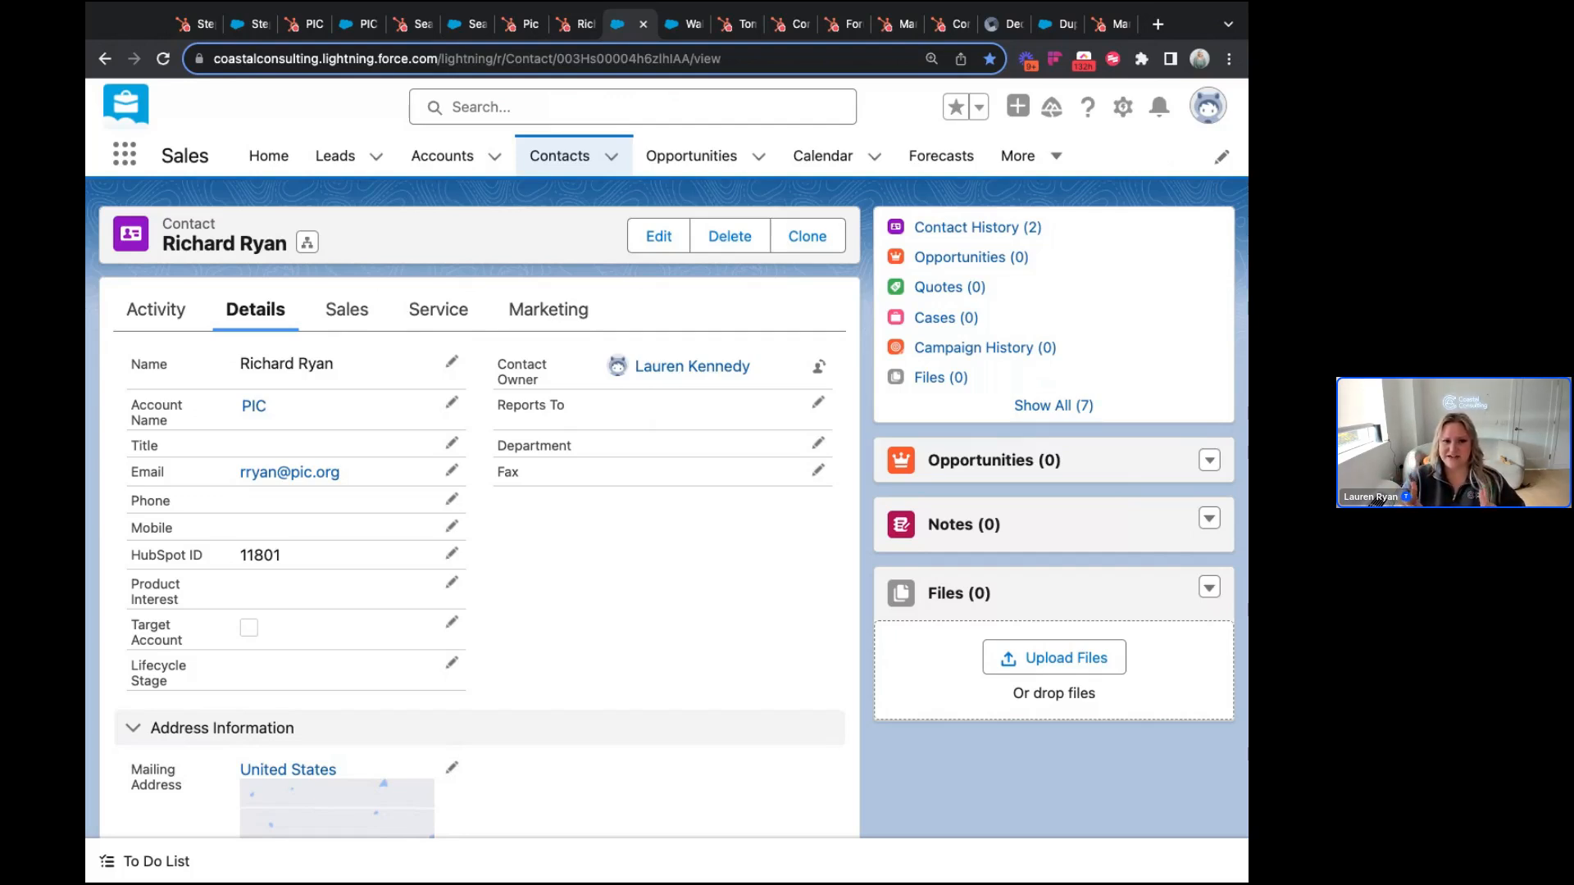
# Step: Return from the Salesforce contact details to the same contact's HubSpot record
pyautogui.click(567, 27)
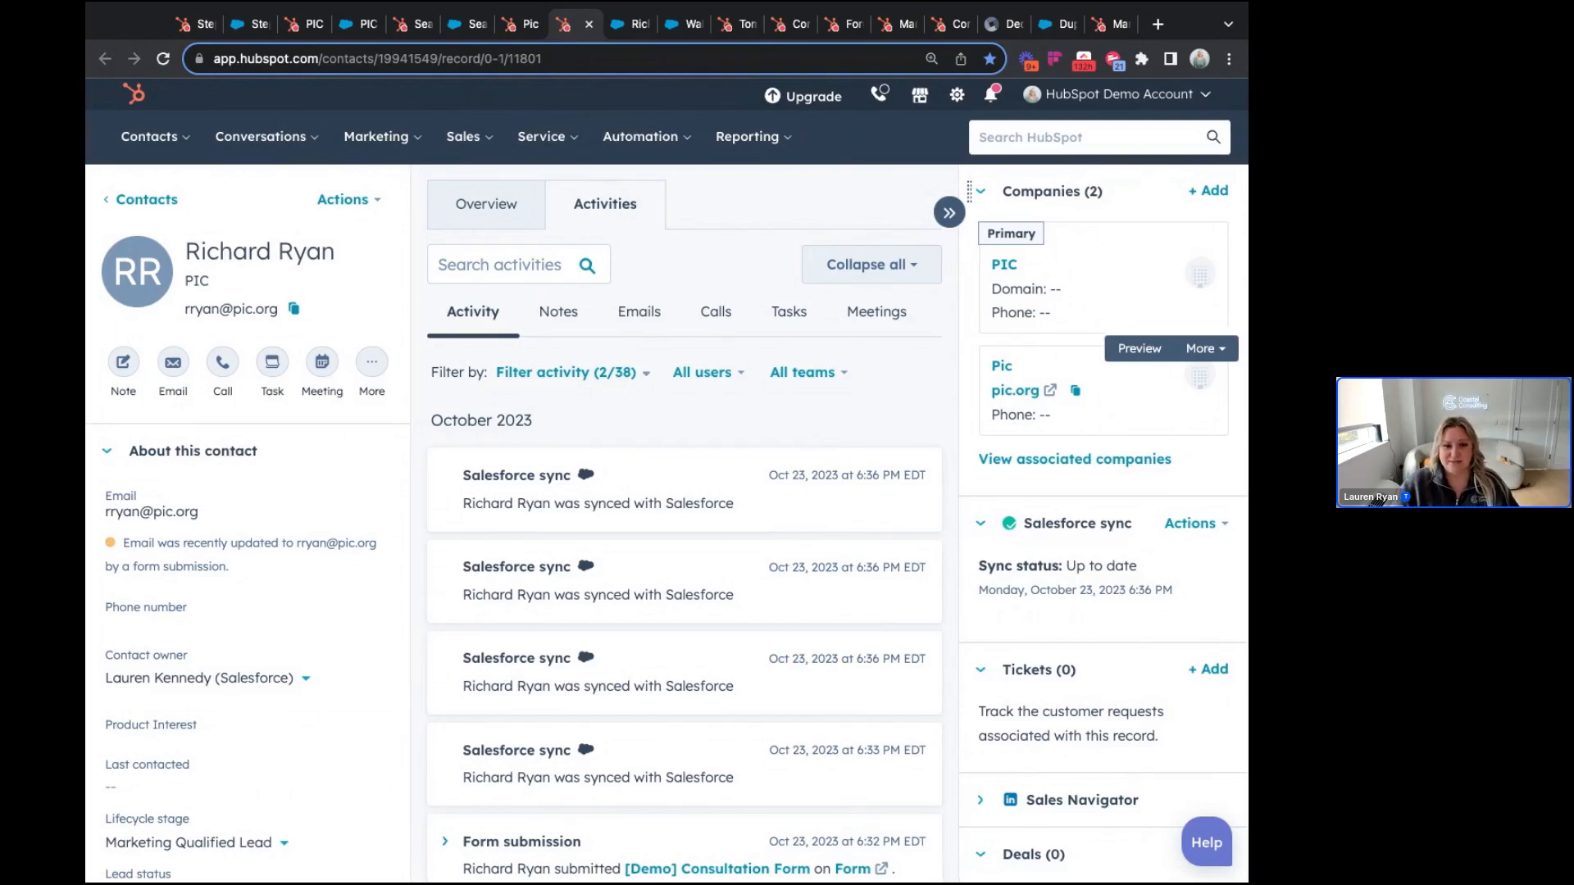
# Step: Compare the PIC company and the other Ryan contact records, then view the Walsh Eggs Salesforce account
pyautogui.scroll(-1, 788, 344)
pyautogui.click(316, 29)
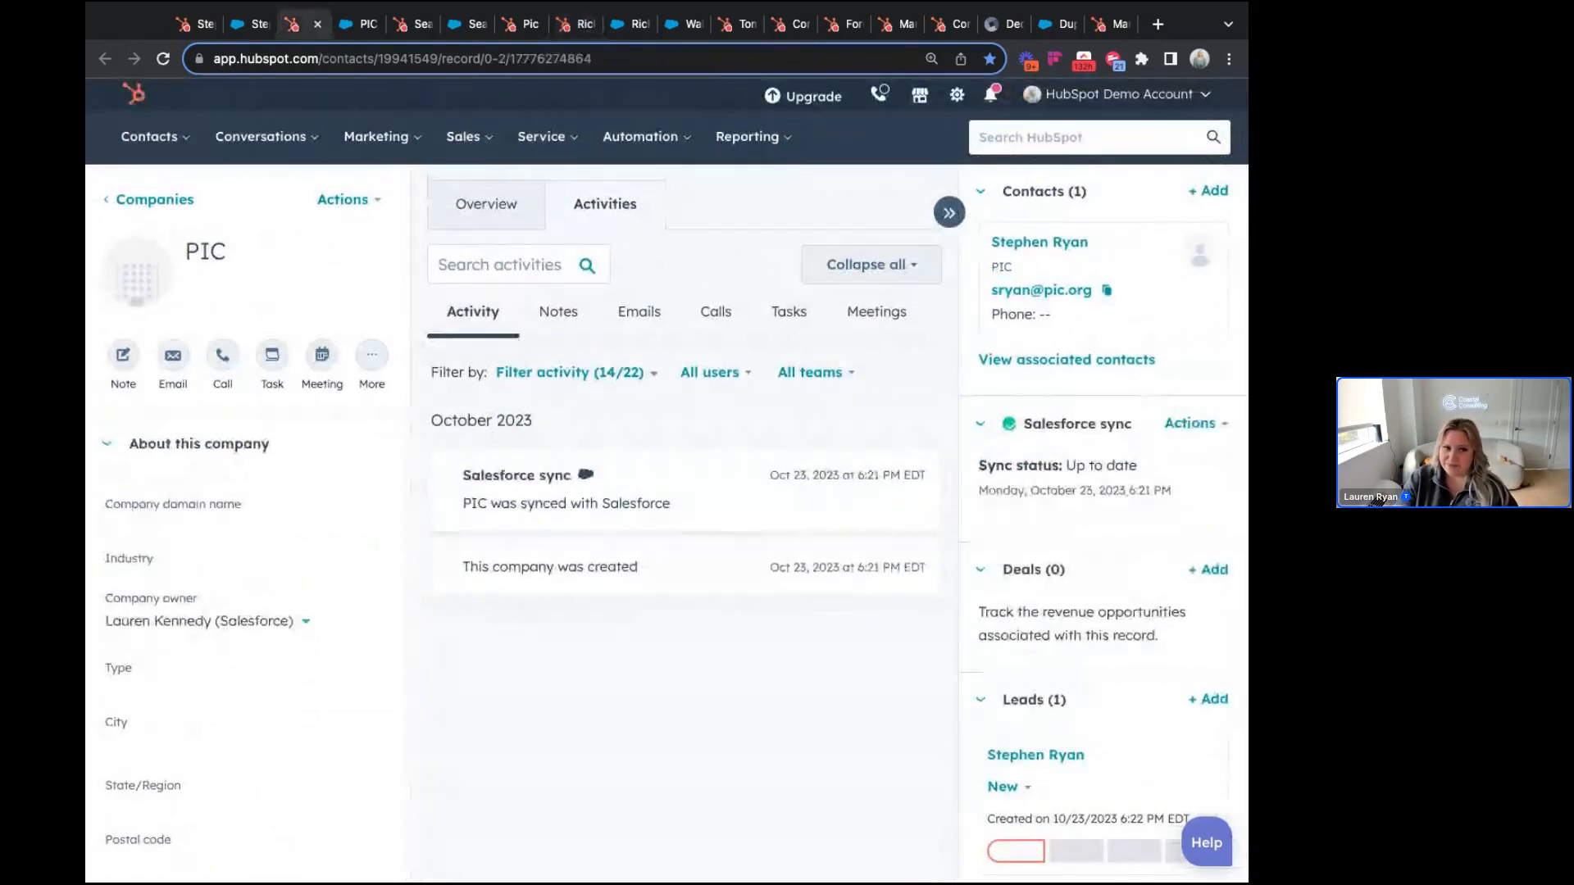
pyautogui.click(412, 24)
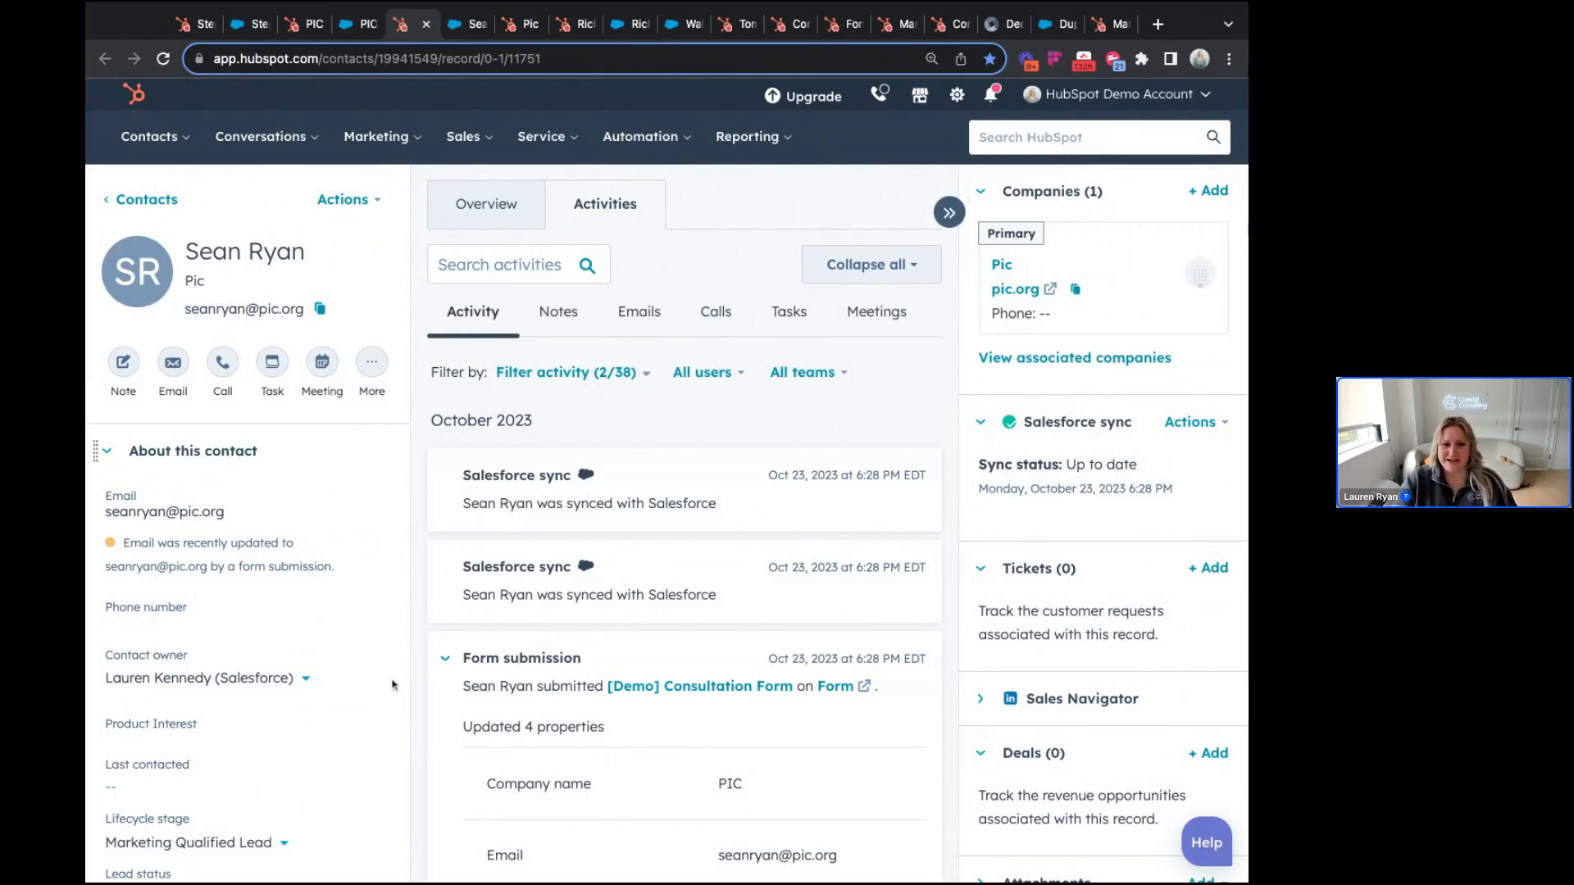
pyautogui.moveTo(1096, 316)
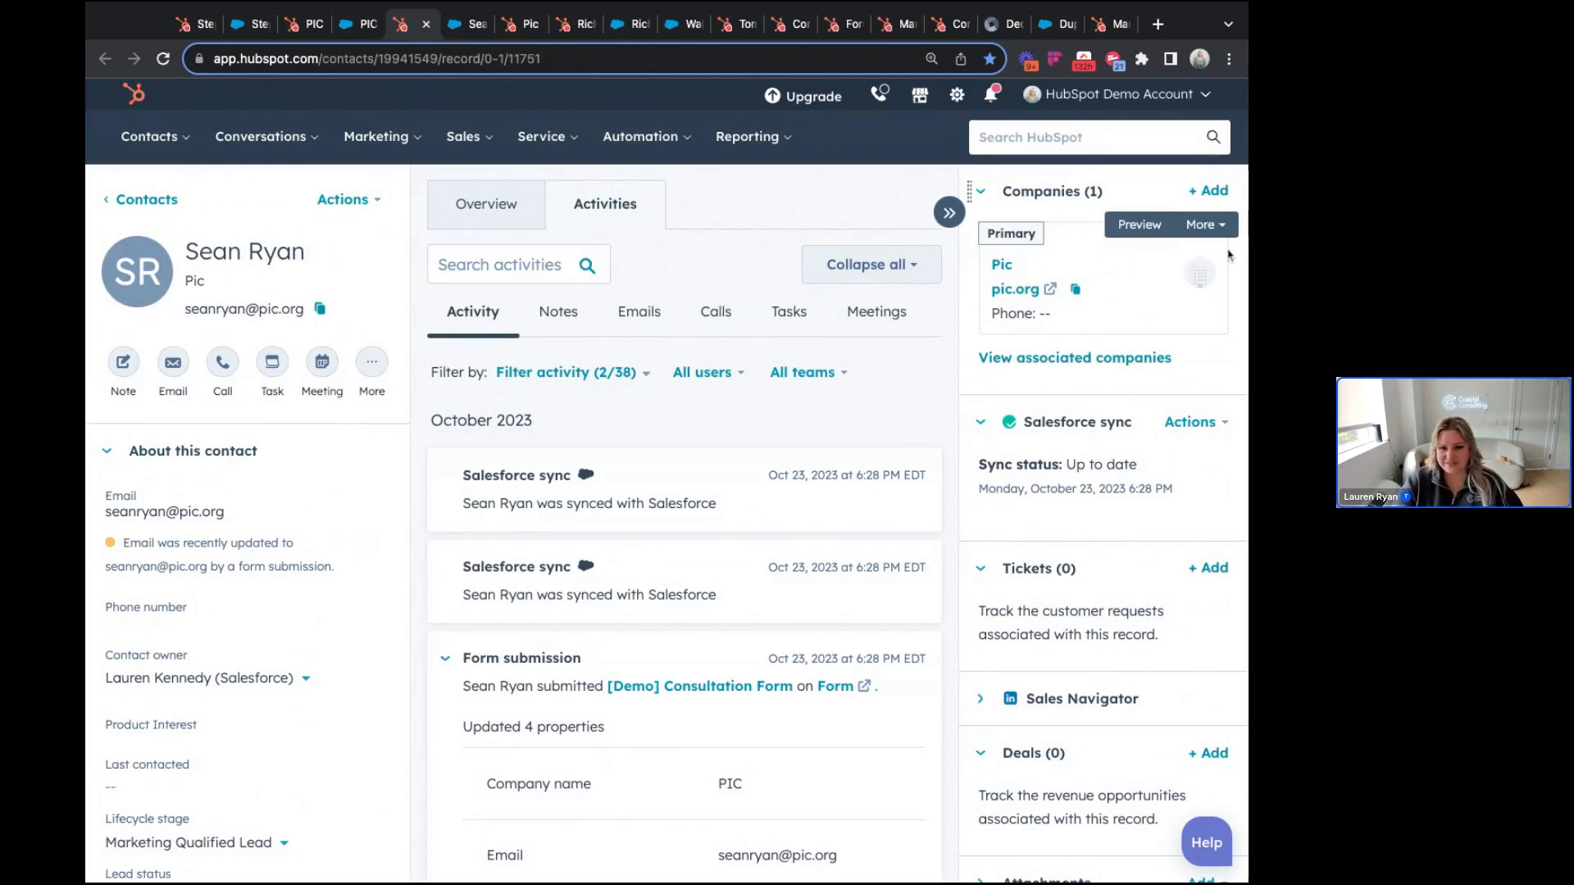
pyautogui.click(693, 29)
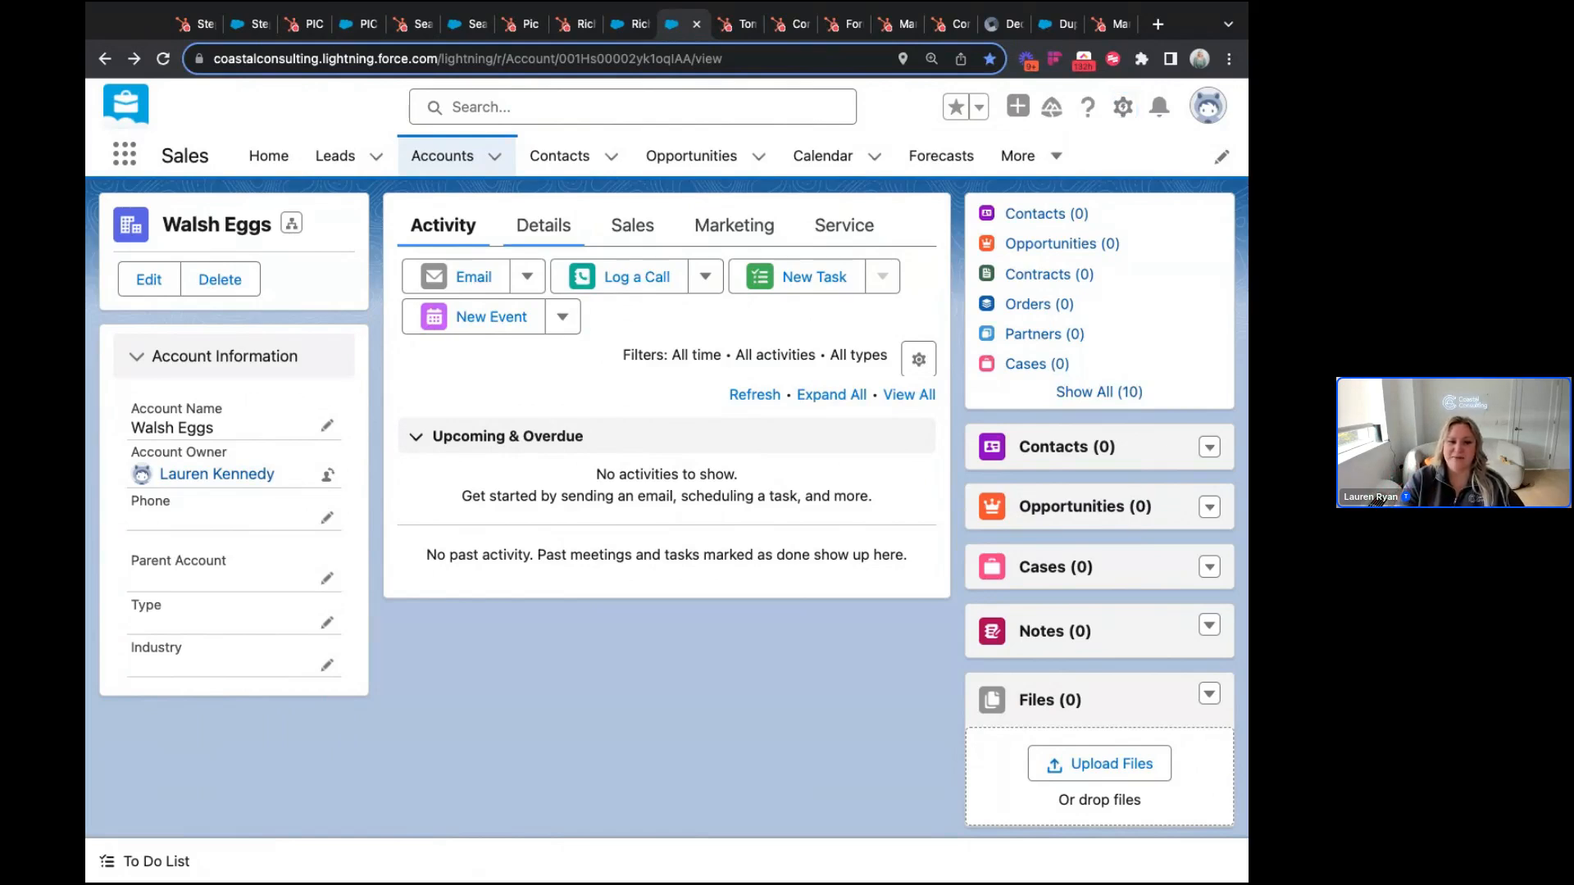
# Step: Check the Walsh Eggs account details (weggs.com, 10 employees), then return to its HubSpot contact
pyautogui.click(543, 226)
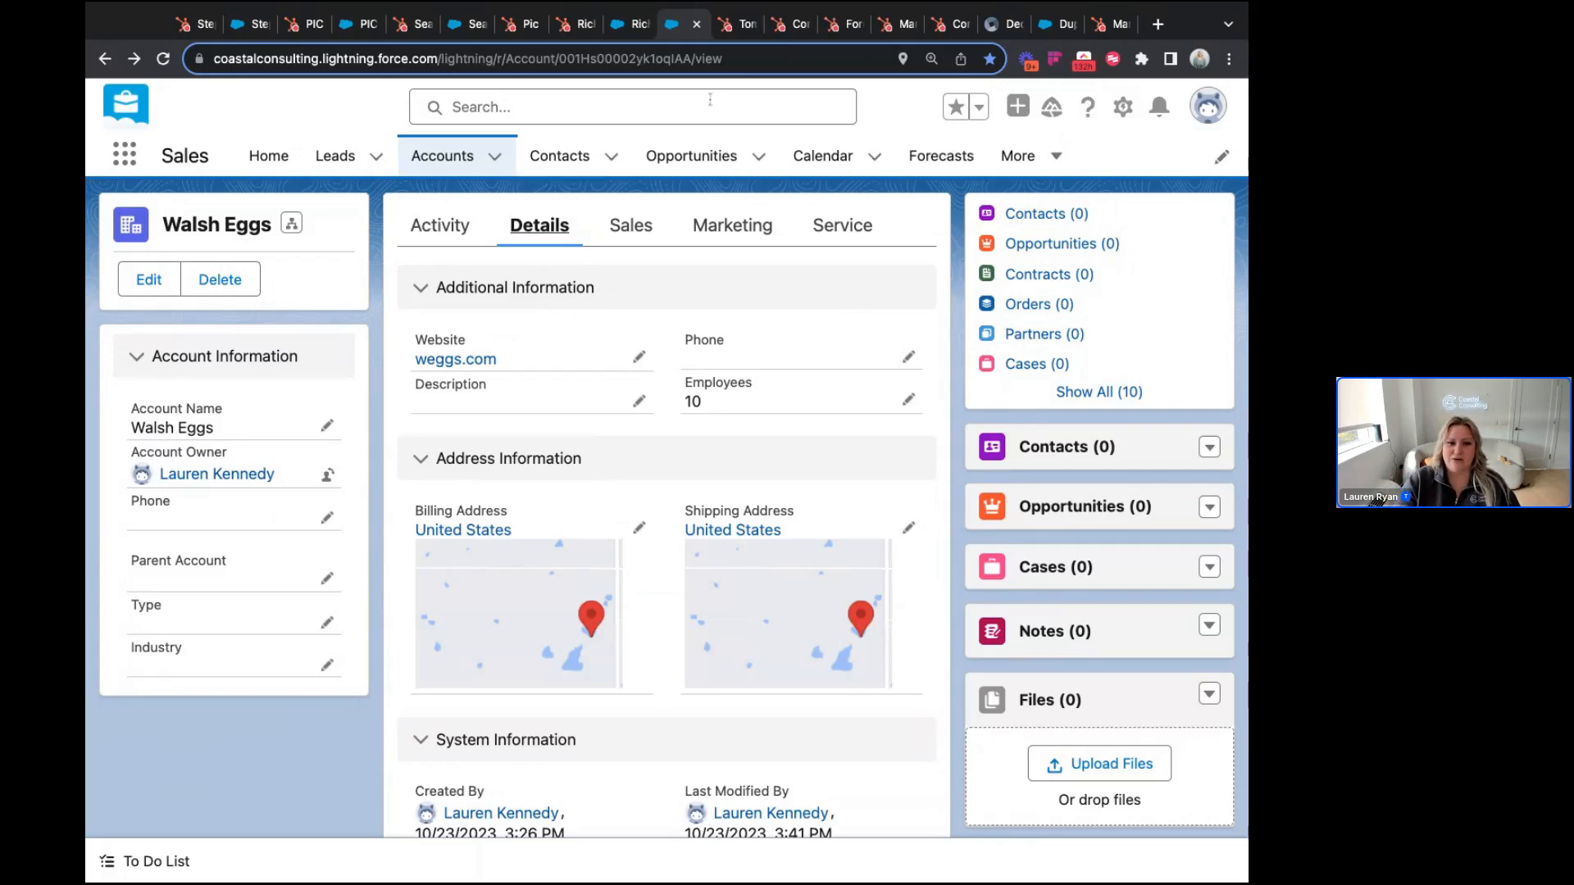
pyautogui.click(746, 26)
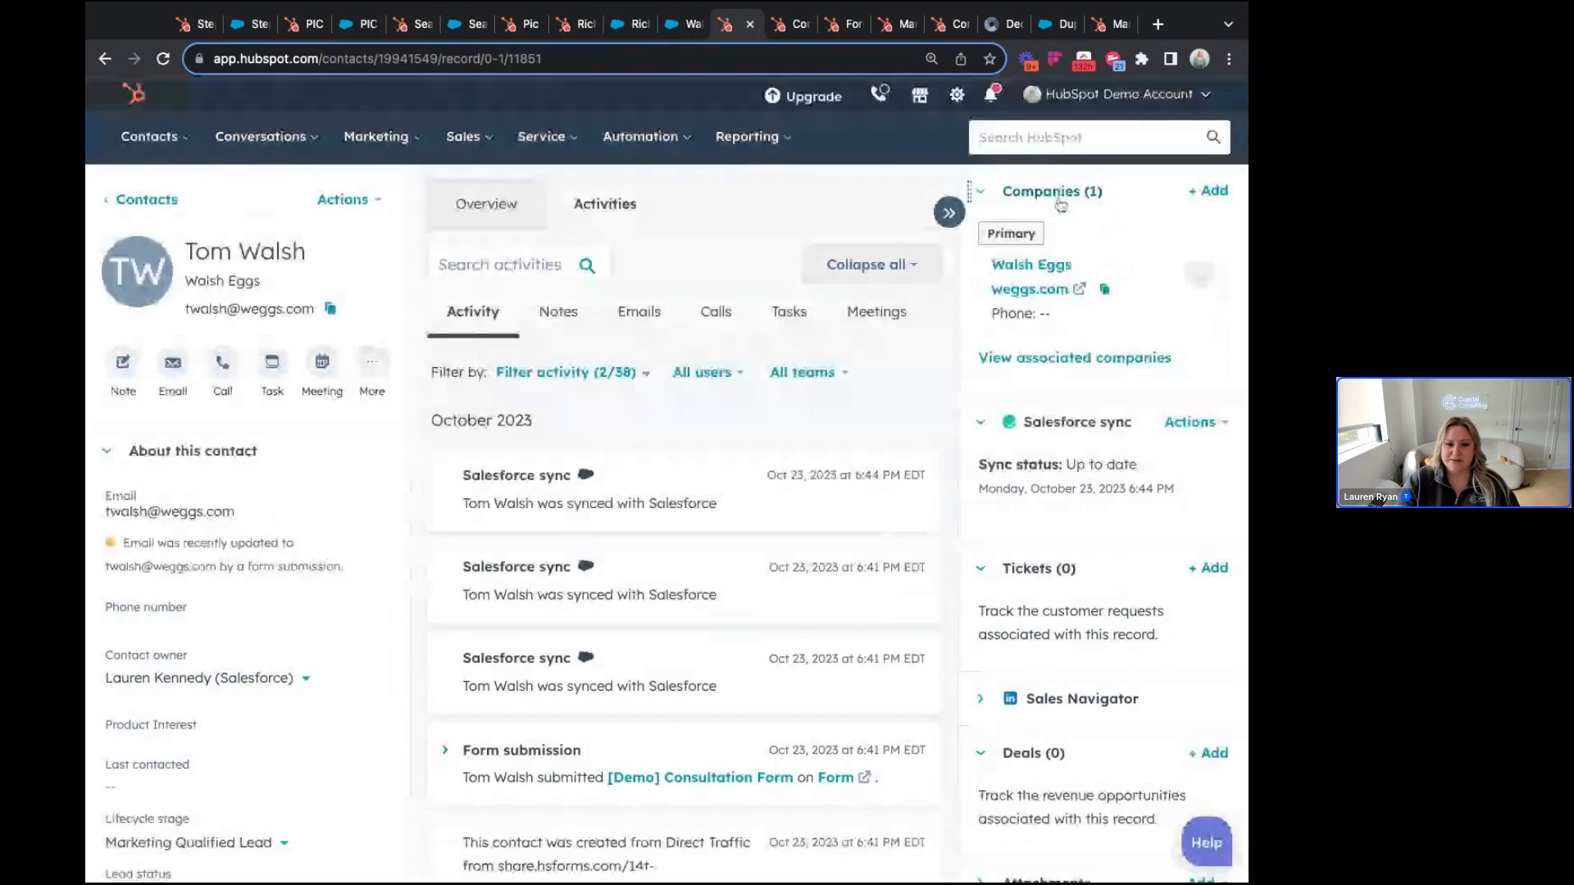
# Step: Scan the Walsh Eggs contact's three Oct 23, 2023 syncs and open its Salesforce sync actions
pyautogui.moveTo(1056, 234)
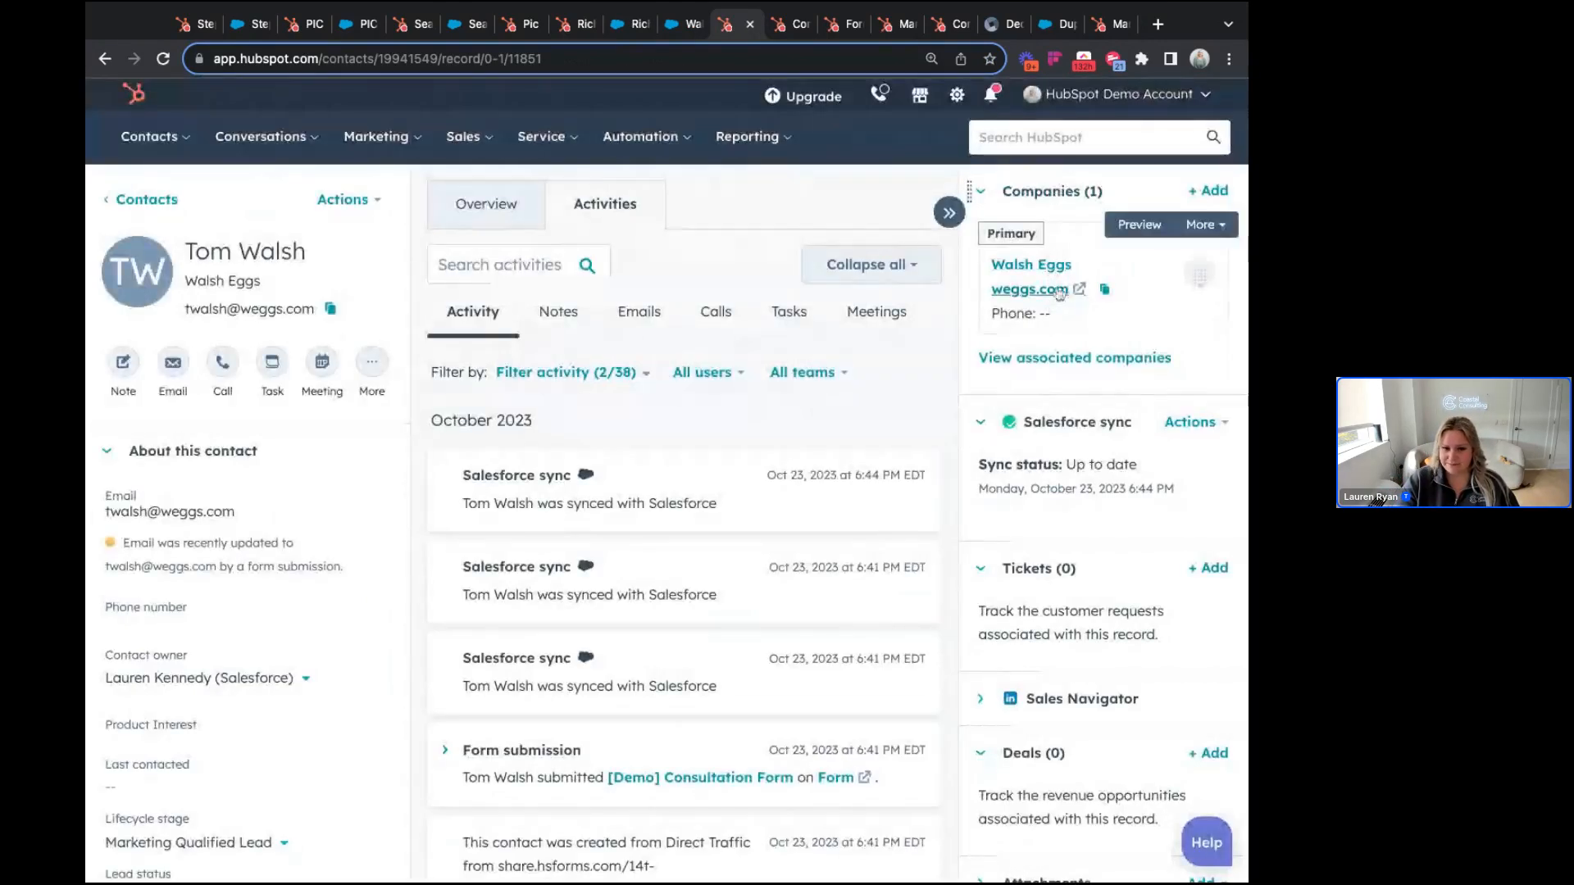
pyautogui.scroll(-2, 232, 215)
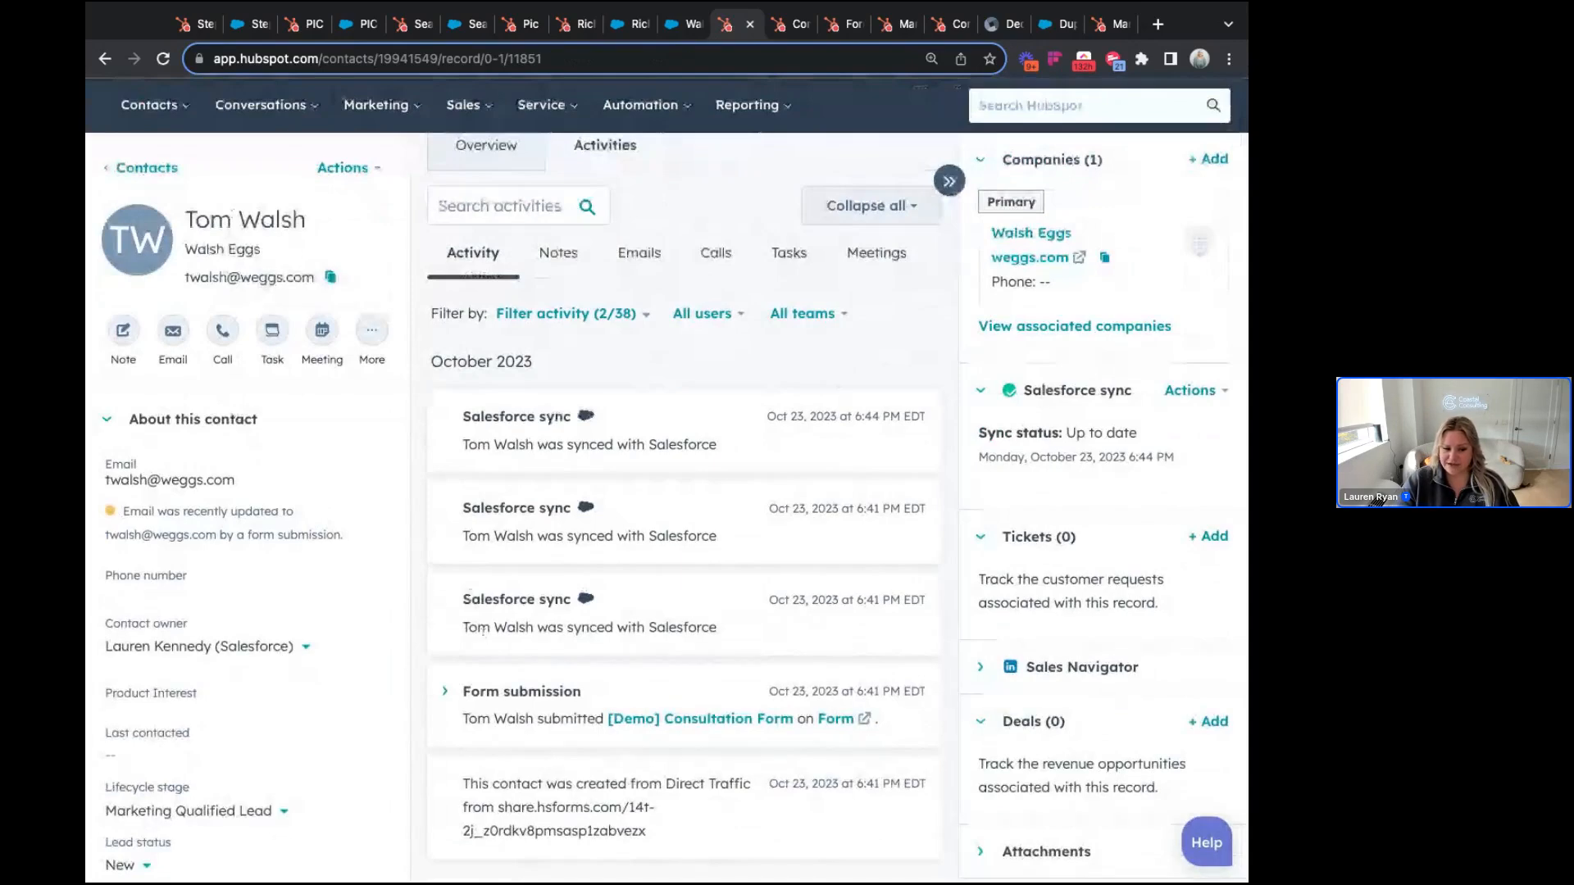
pyautogui.scroll(1, 647, 812)
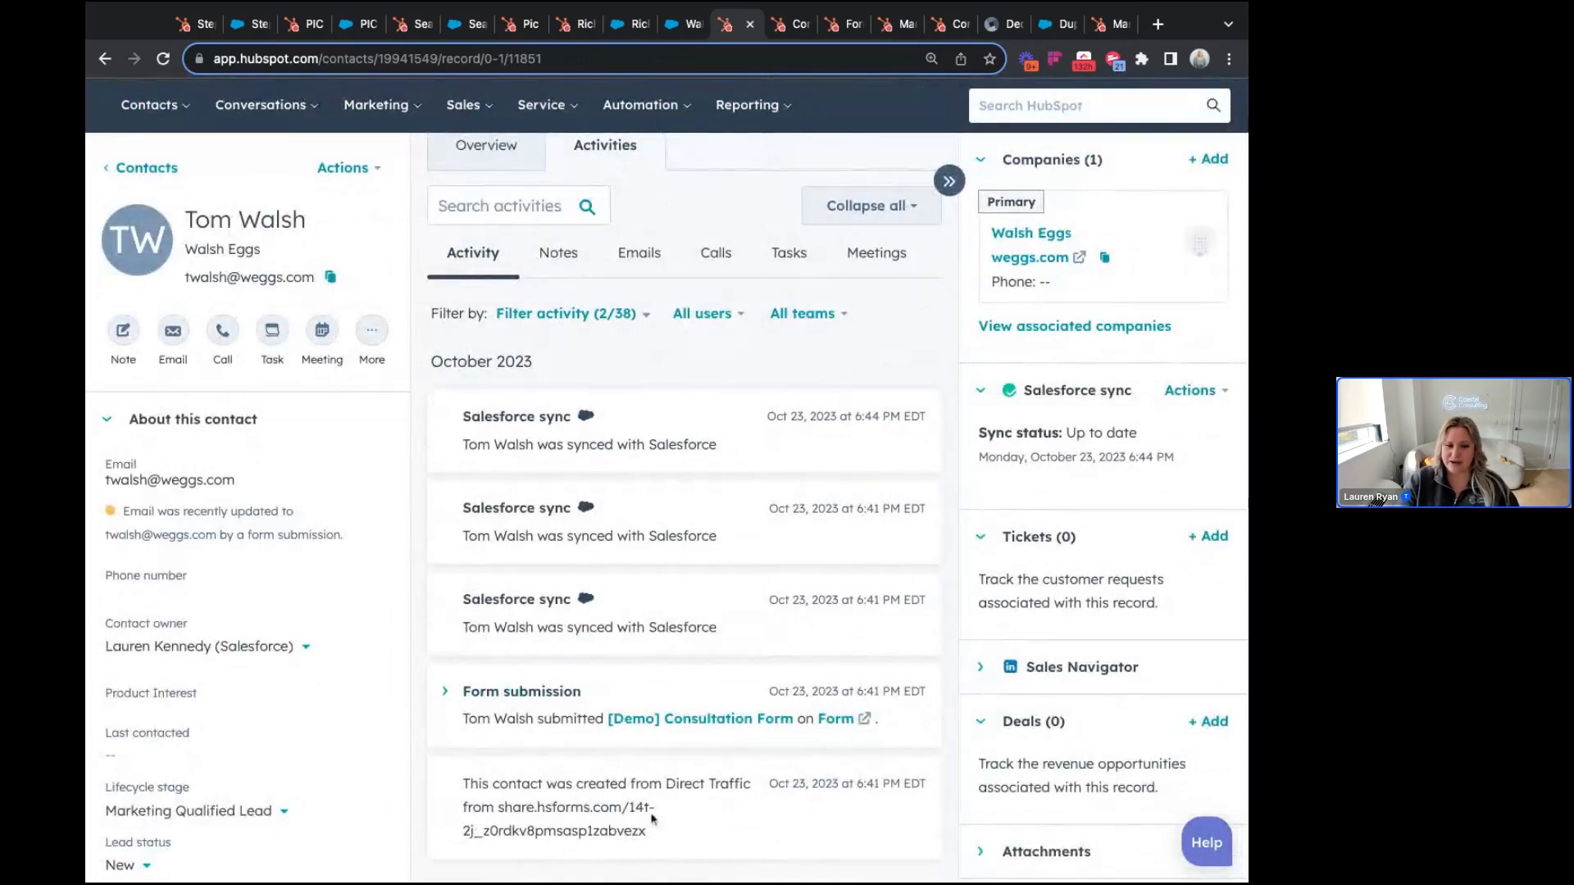
pyautogui.scroll(3, 647, 811)
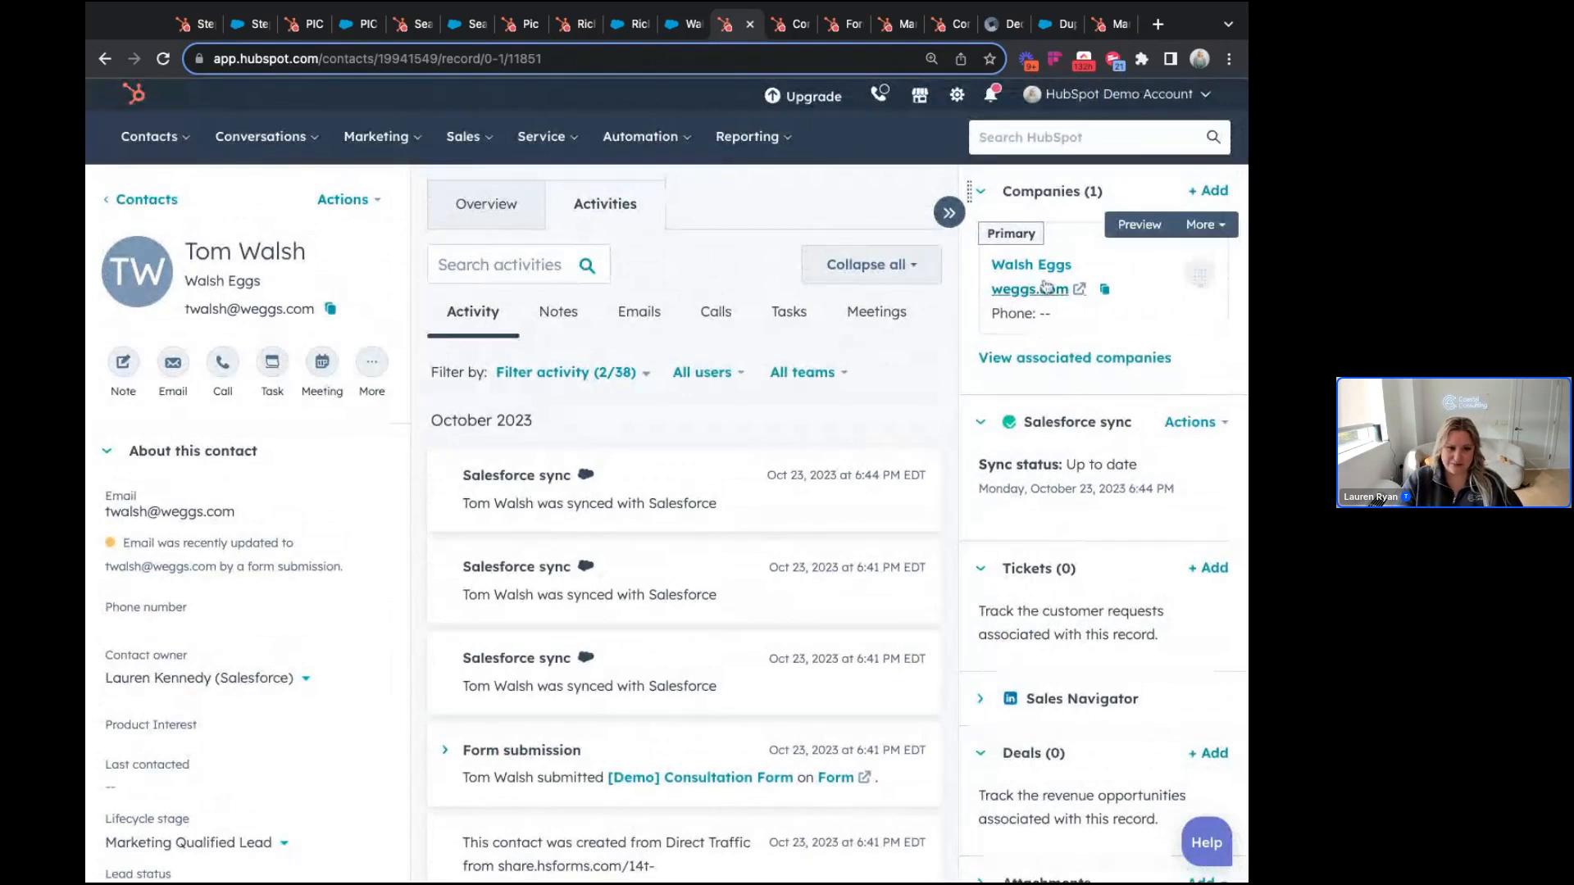
pyautogui.scroll(-1, 841, 419)
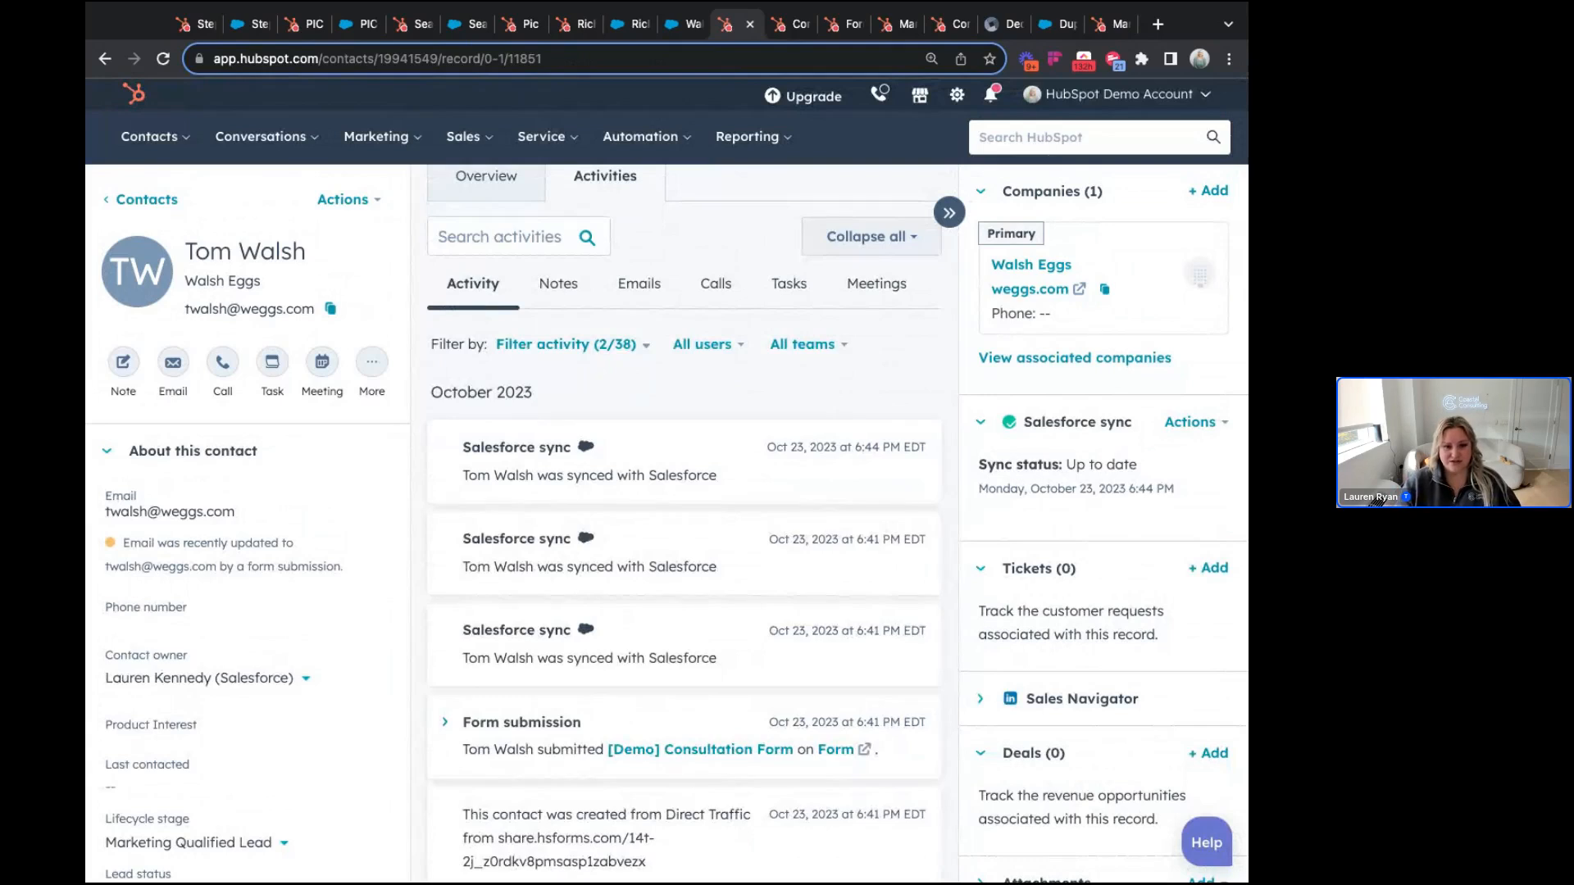
pyautogui.click(1190, 421)
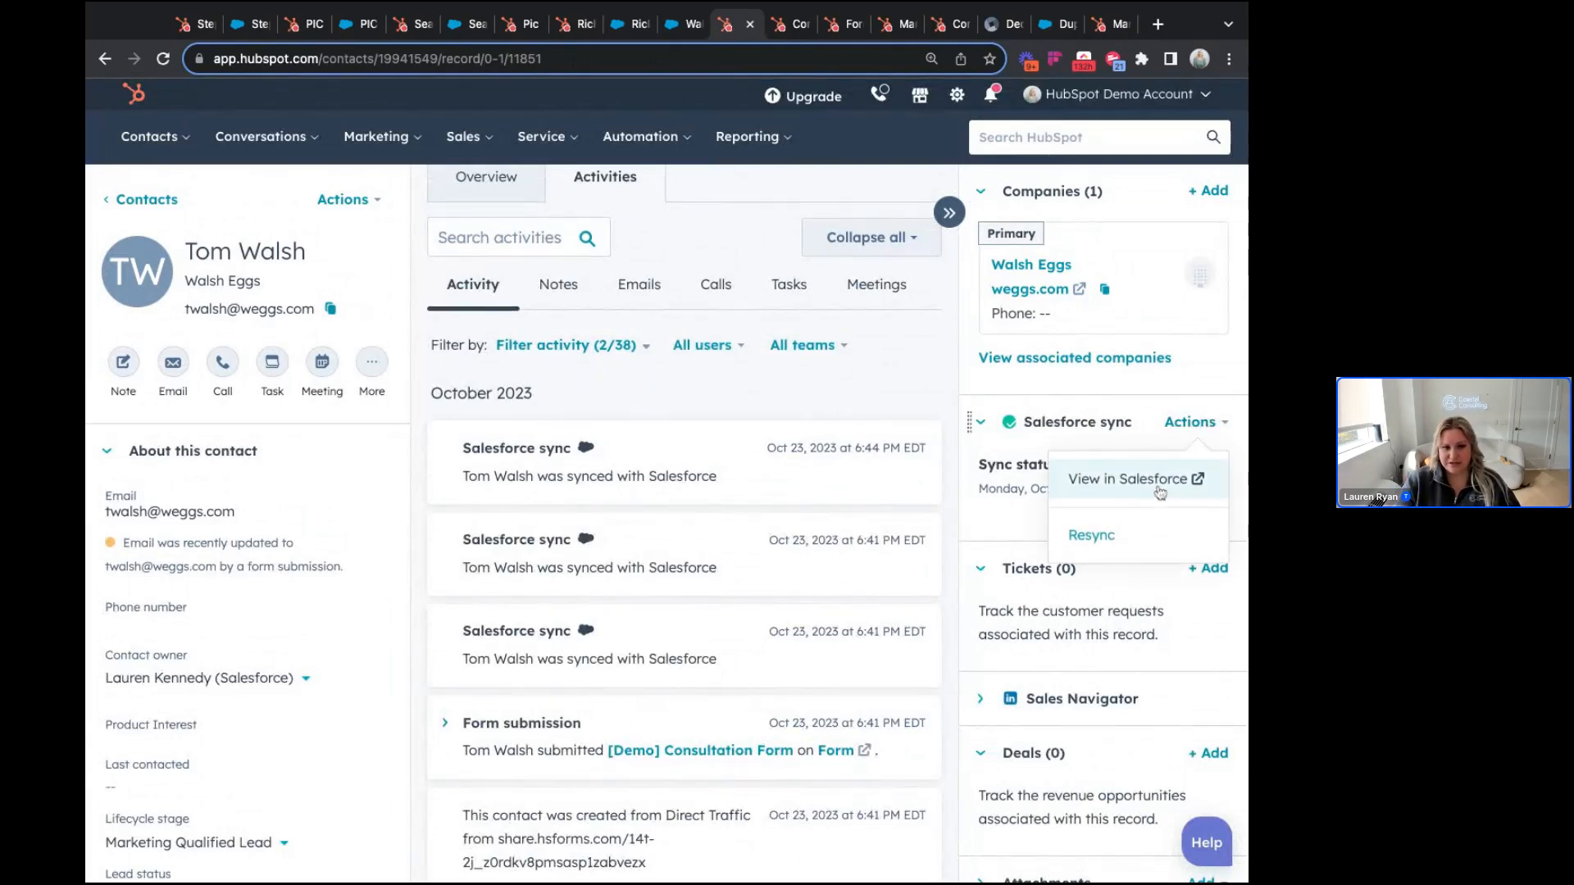
# Step: View the Walsh Eggs contact as a Salesforce lead with status New, then return to HubSpot
pyautogui.click(1154, 477)
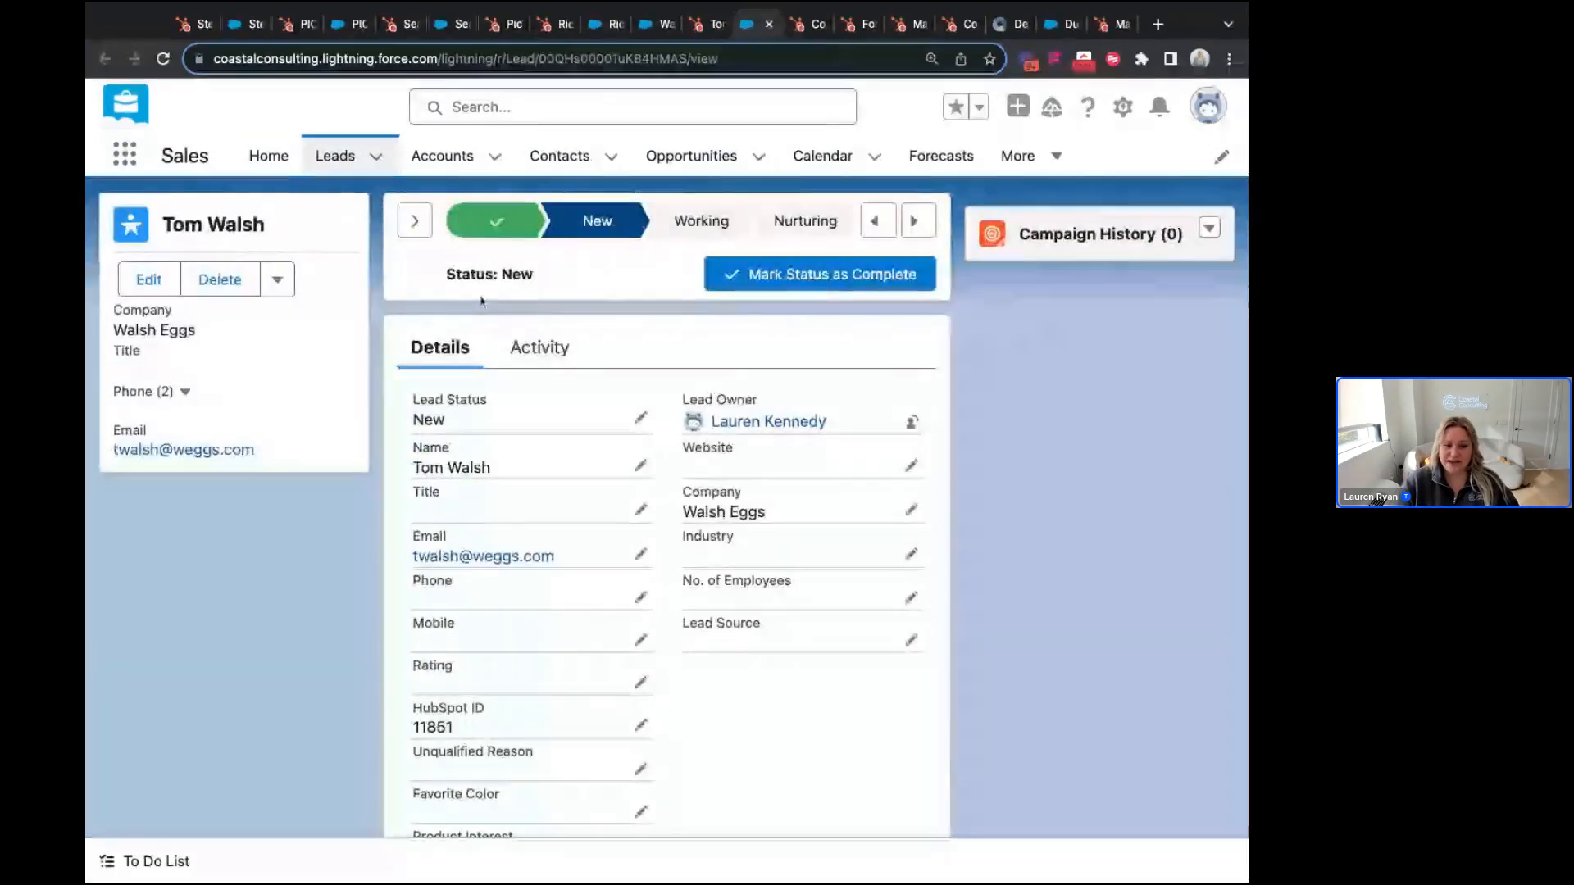
pyautogui.click(713, 27)
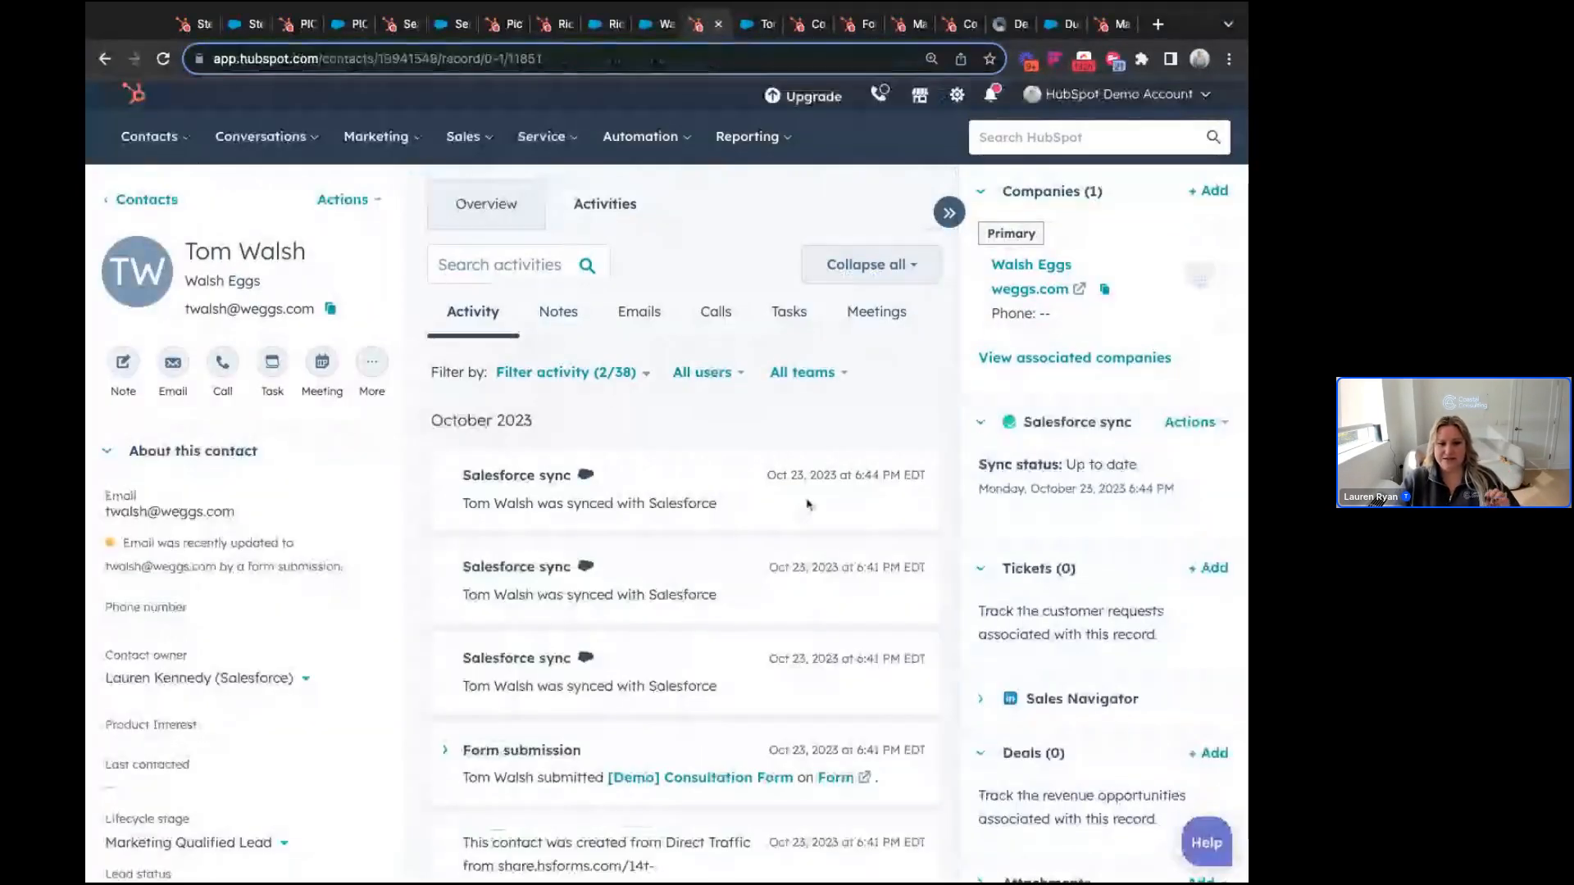
# Step: Show the HubSpot Companies settings Setup tab with automatic company creation and contact association on
pyautogui.moveTo(1115, 336)
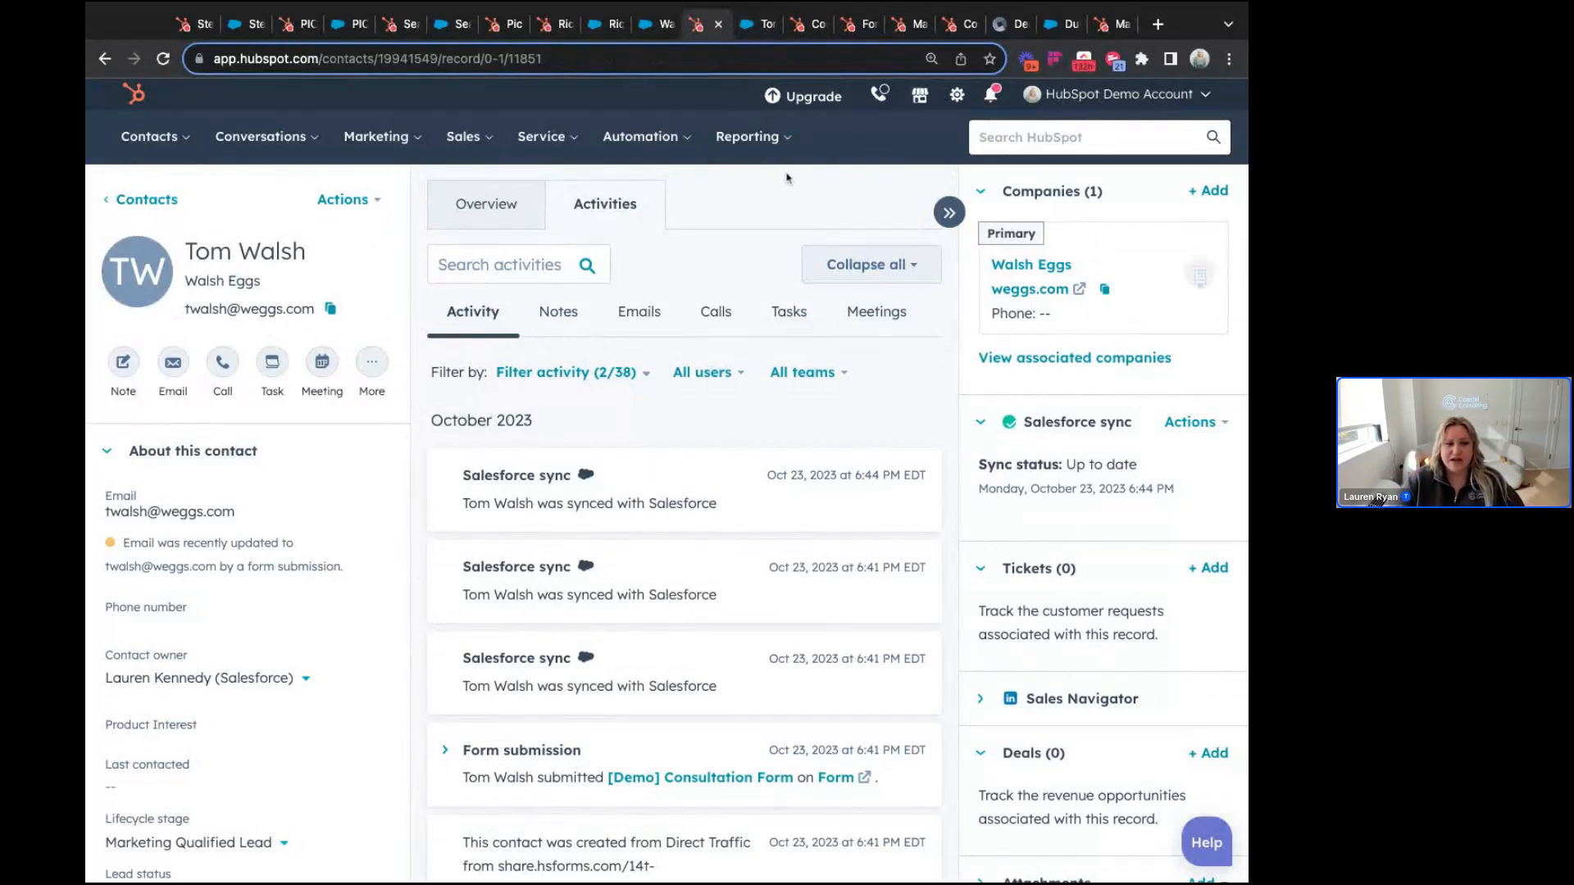
pyautogui.click(804, 30)
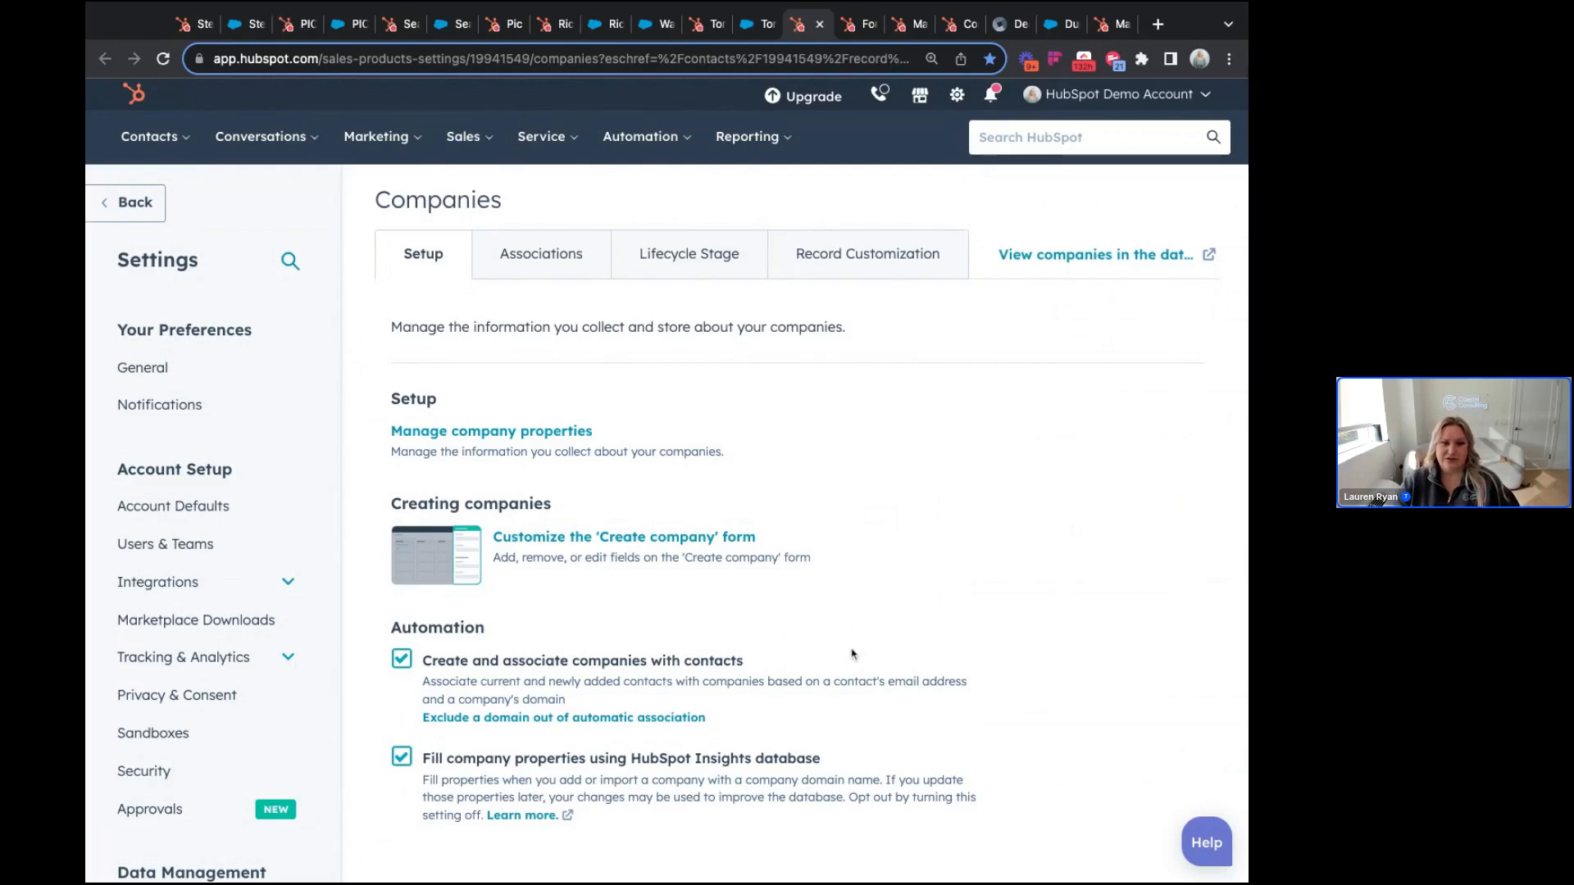
# Step: Switch to the browser tab showing the [Demo] Consultation Form editor
pyautogui.click(864, 25)
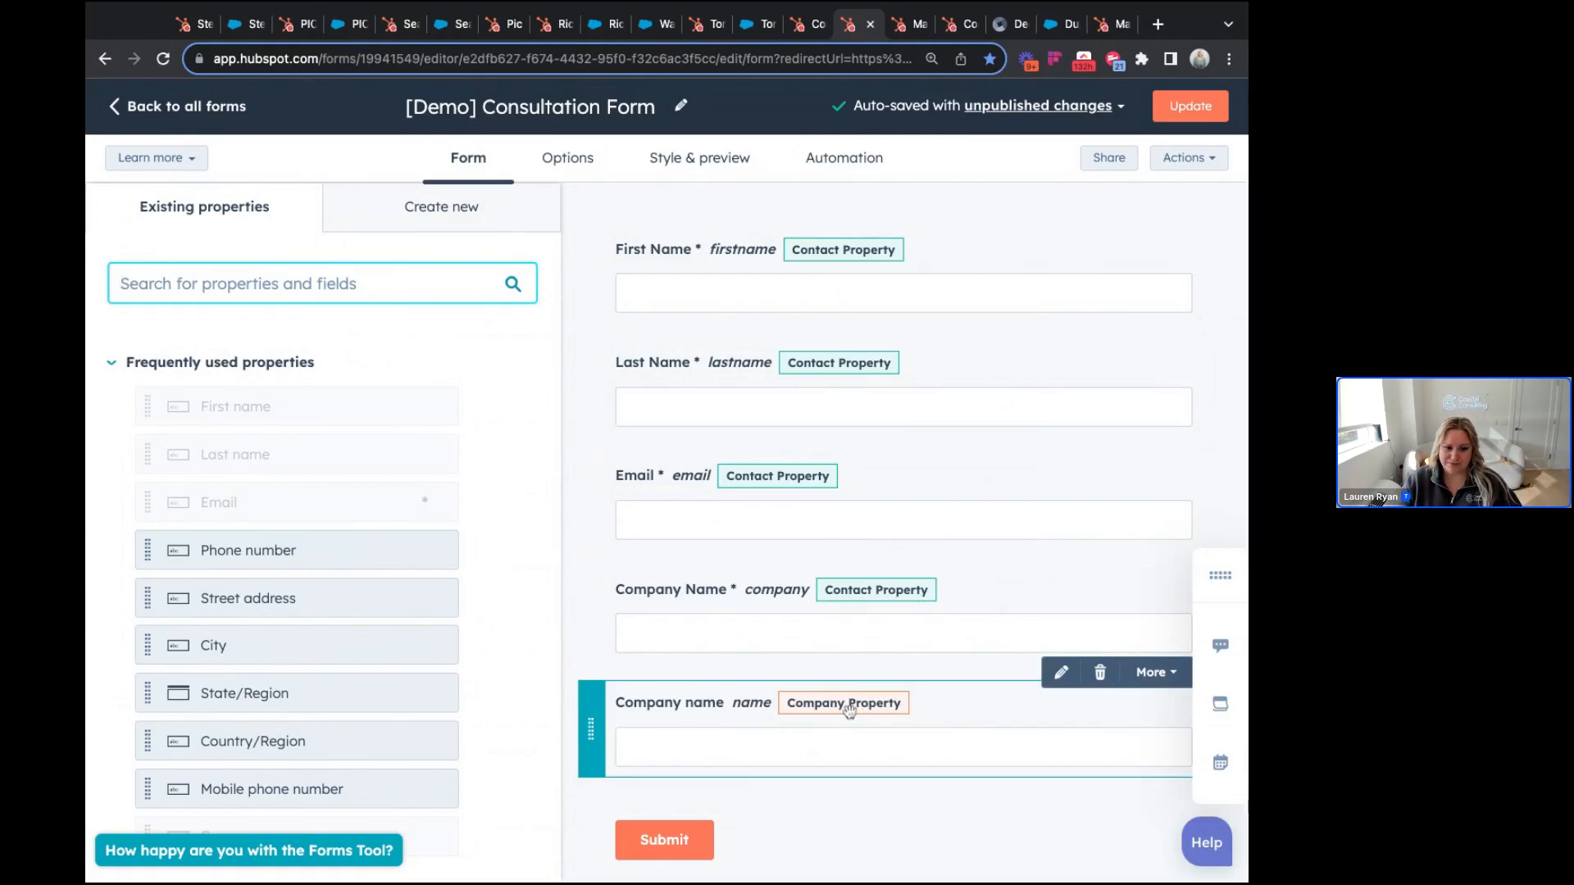
# Step: Search the form's existing properties for 'company name'
pyautogui.click(370, 289)
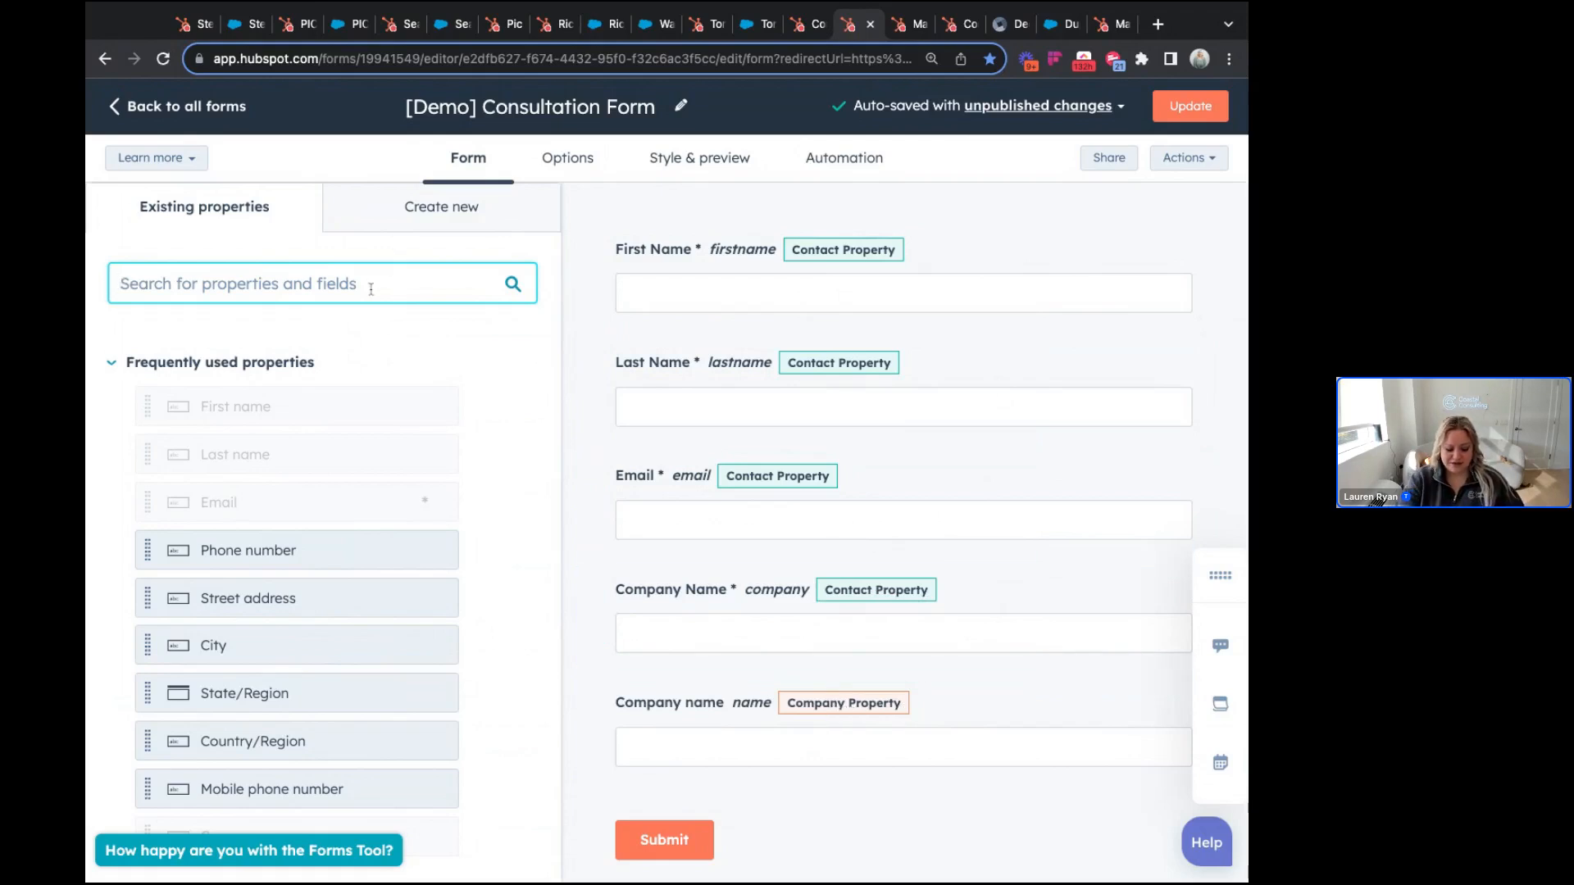
pyautogui.write('compony name')
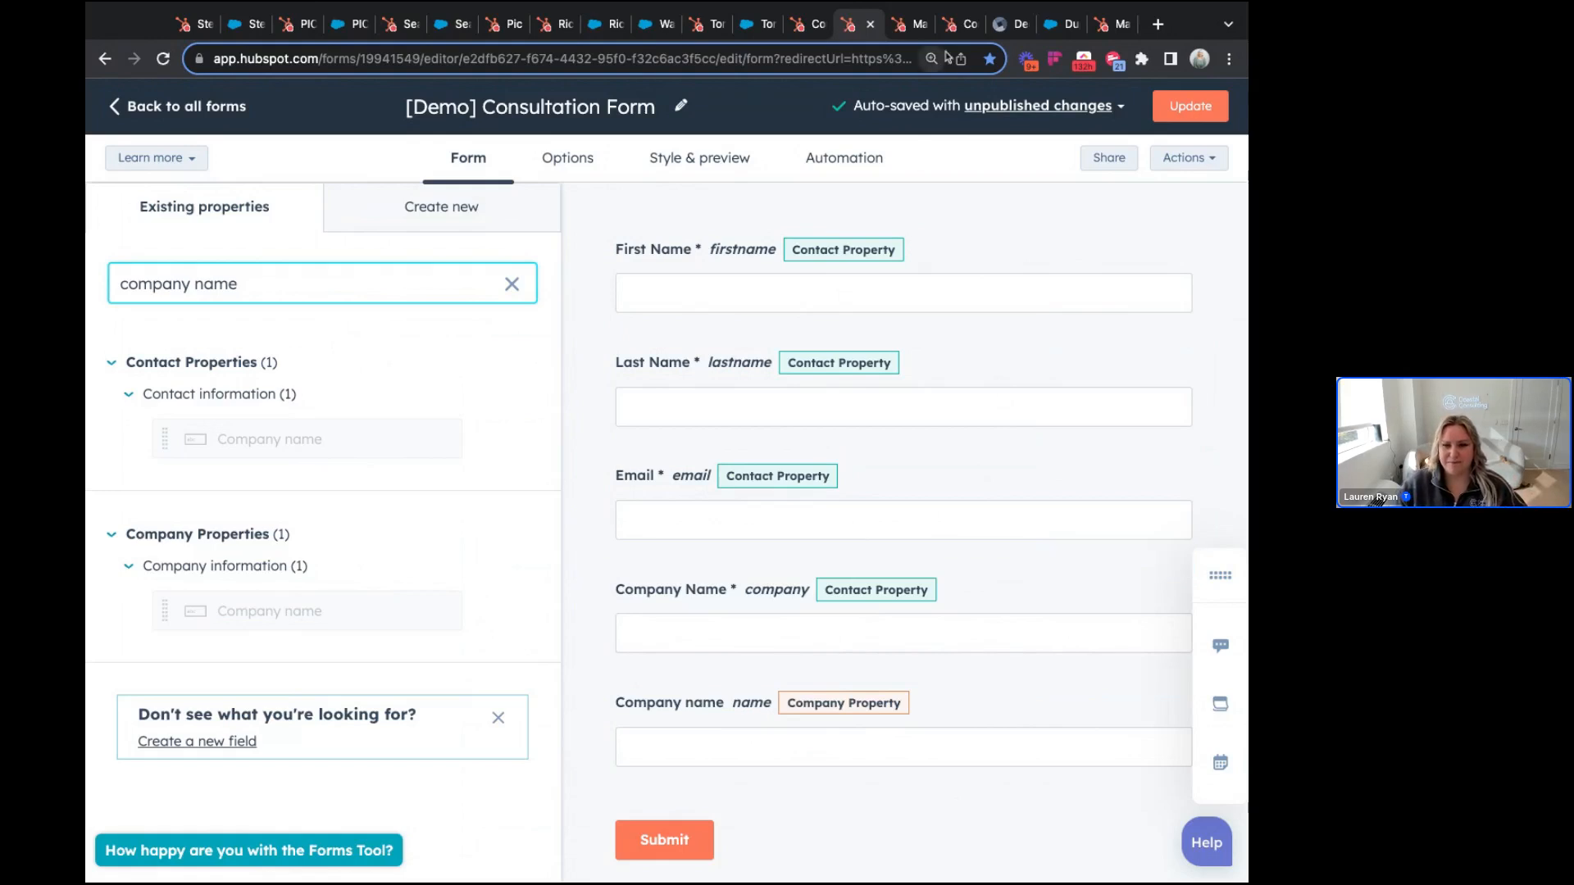
# Step: Switch to the Manage Duplicate Records tab, then open the account settings
pyautogui.click(910, 27)
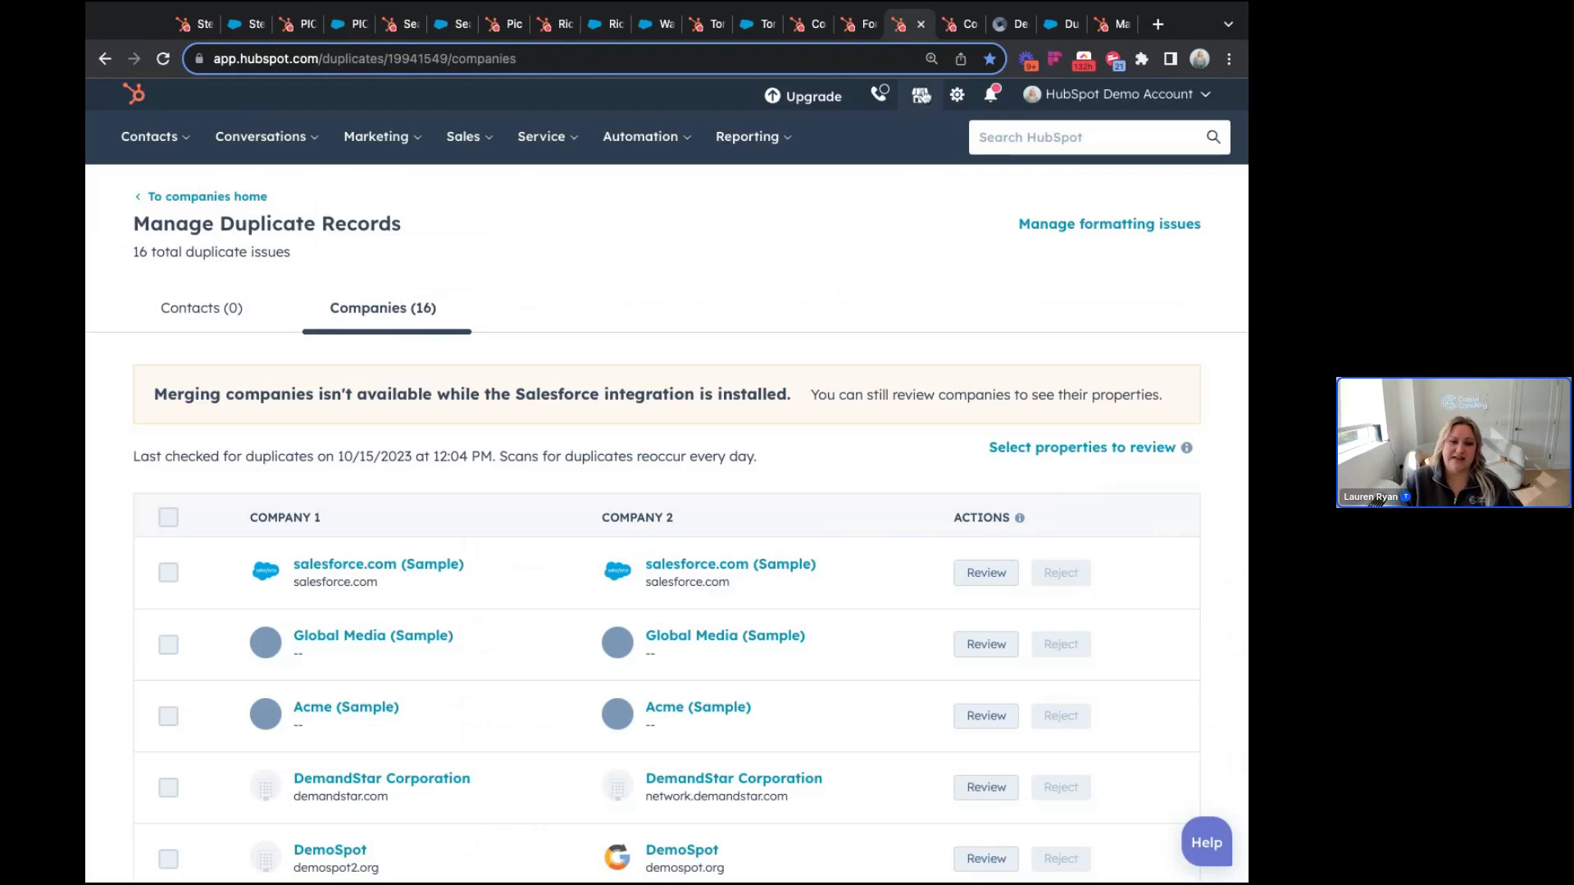
pyautogui.click(956, 96)
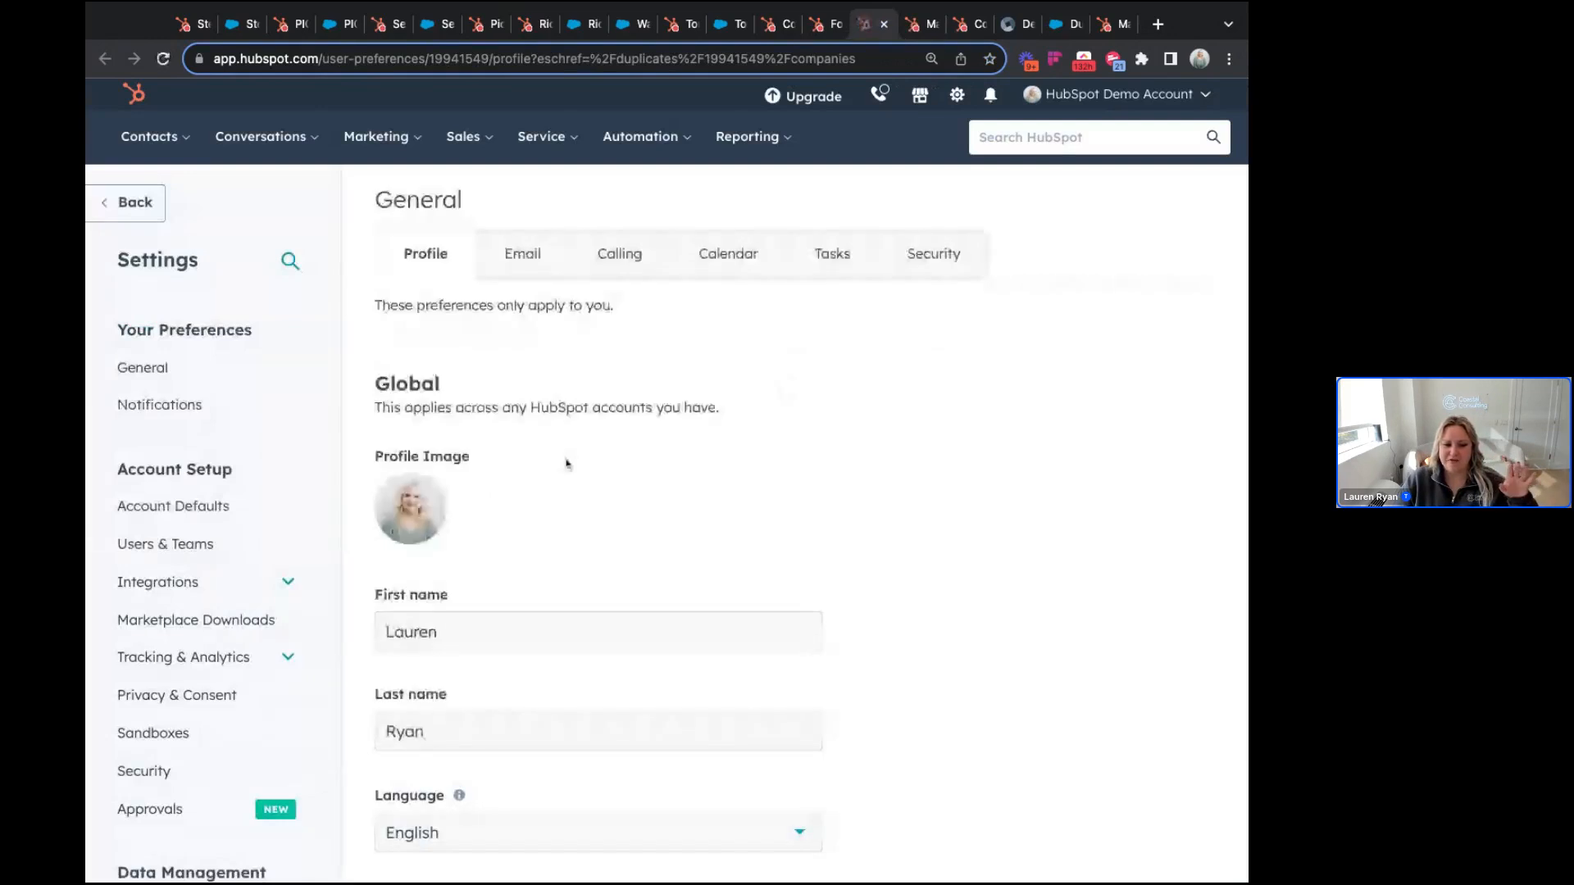
# Step: Open the Salesforce integration settings under Integrations > Connected Apps
pyautogui.scroll(-2, 225, 454)
pyautogui.click(225, 526)
pyautogui.click(205, 550)
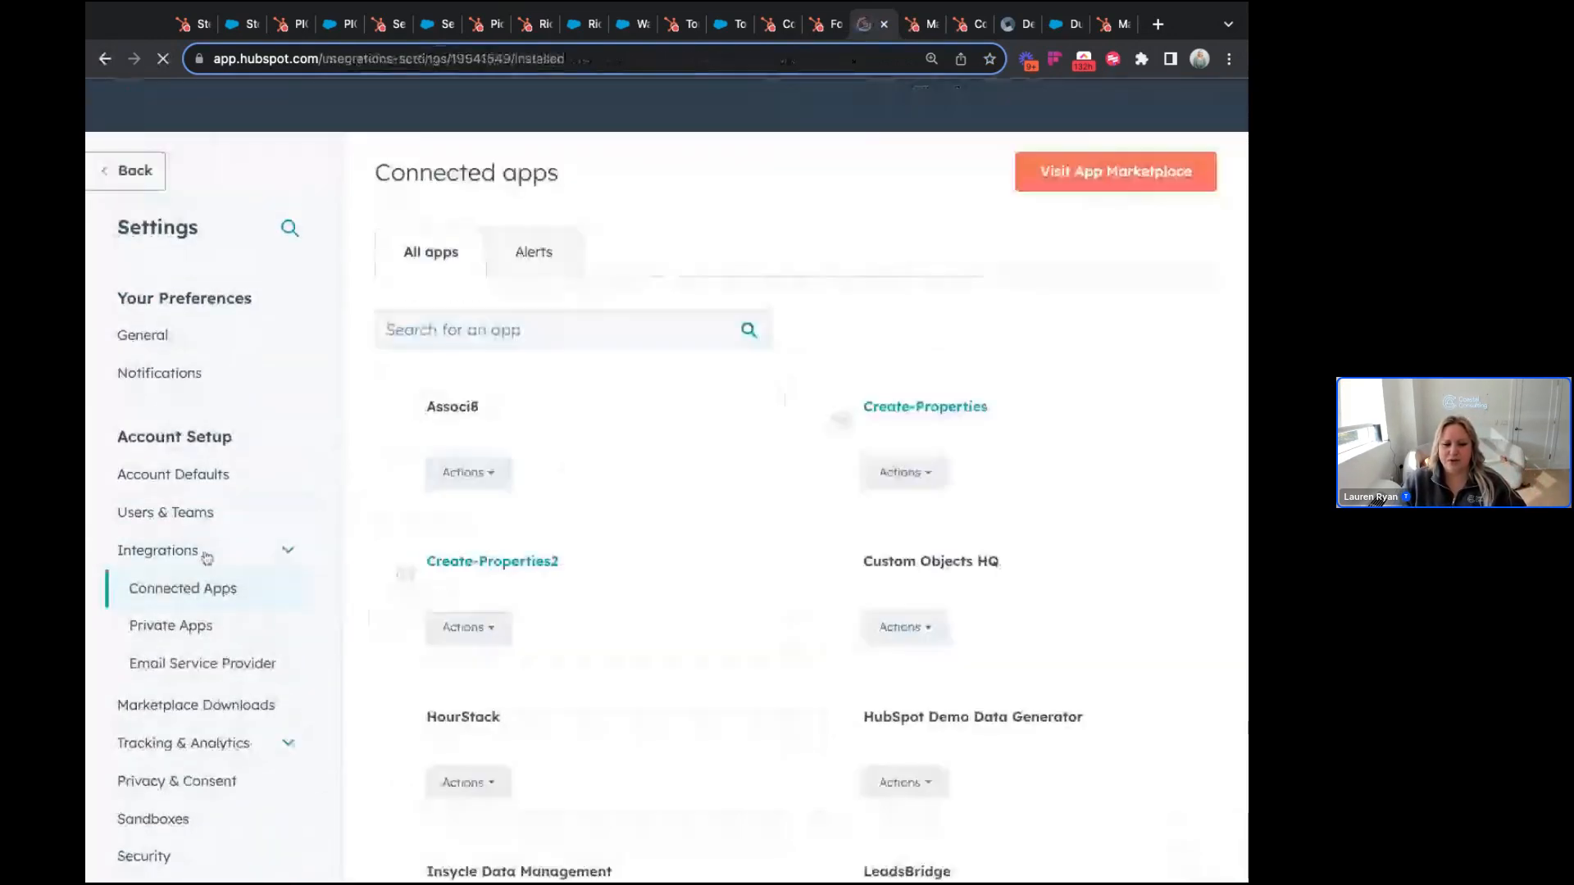
pyautogui.scroll(-3, 787, 493)
pyautogui.scroll(-5, 787, 493)
pyautogui.click(755, 579)
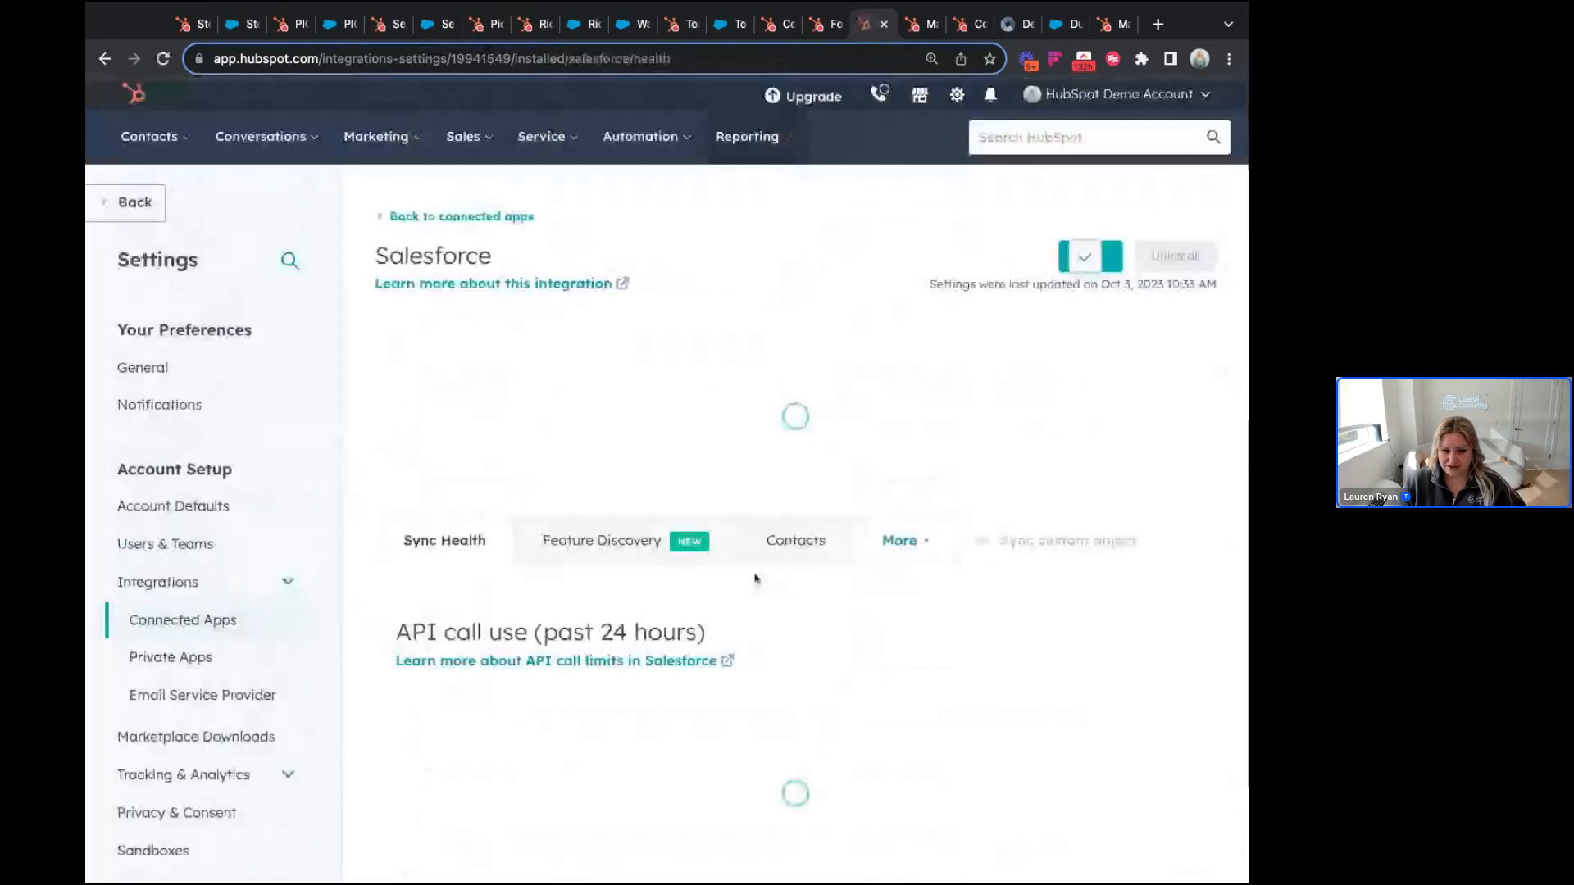
# Step: Show the Companies property mappings and filter them to 'website' after first trying 'domain'
pyautogui.click(935, 435)
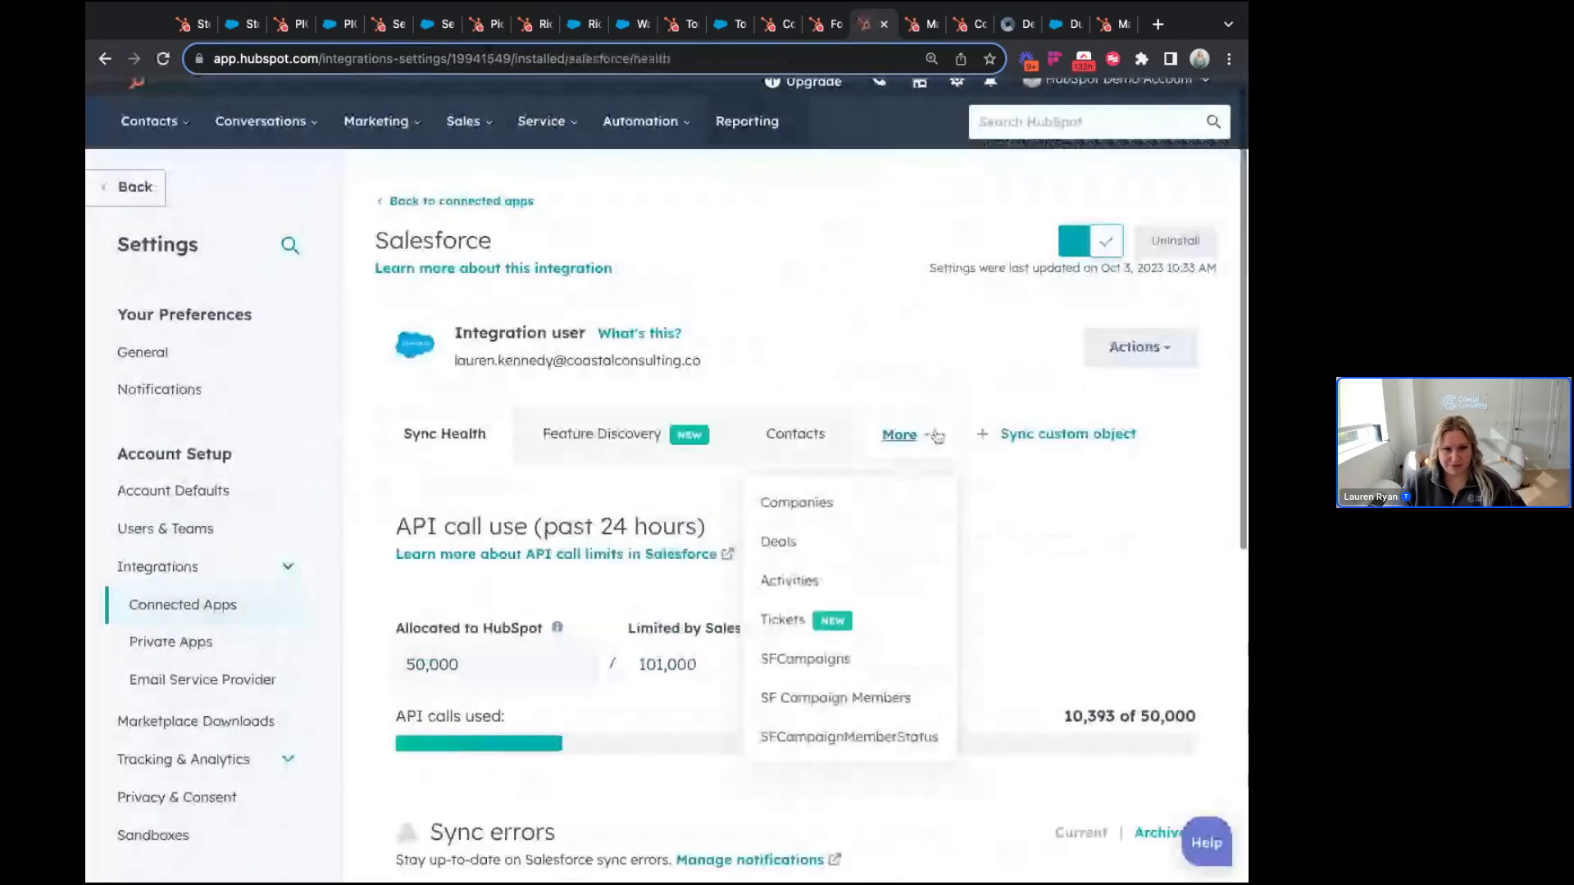
pyautogui.click(830, 502)
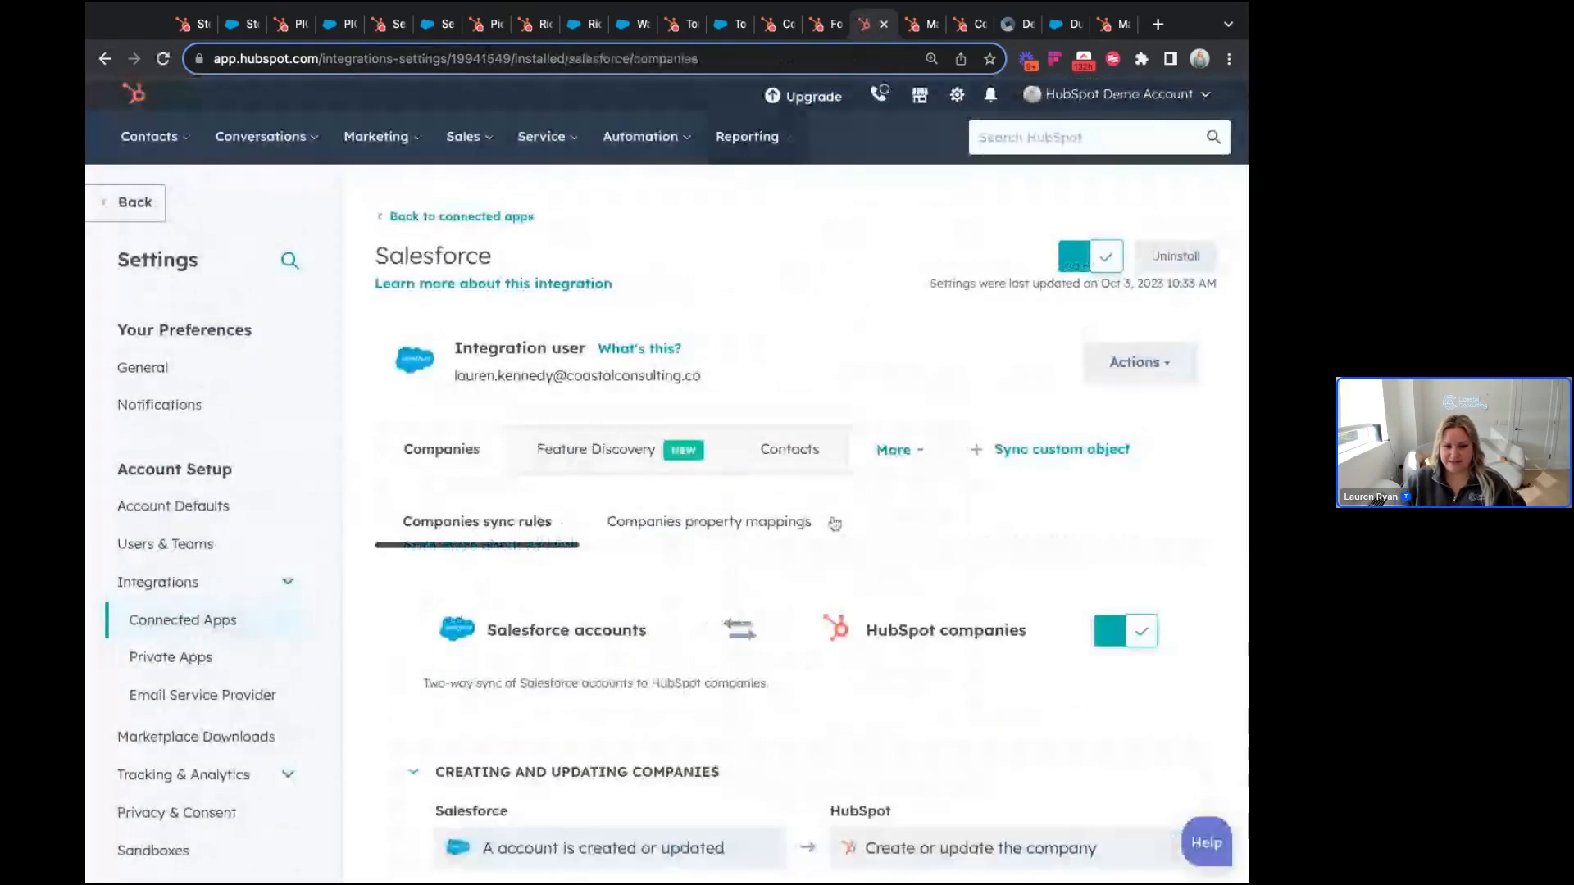
pyautogui.scroll(-1, 835, 523)
pyautogui.click(742, 415)
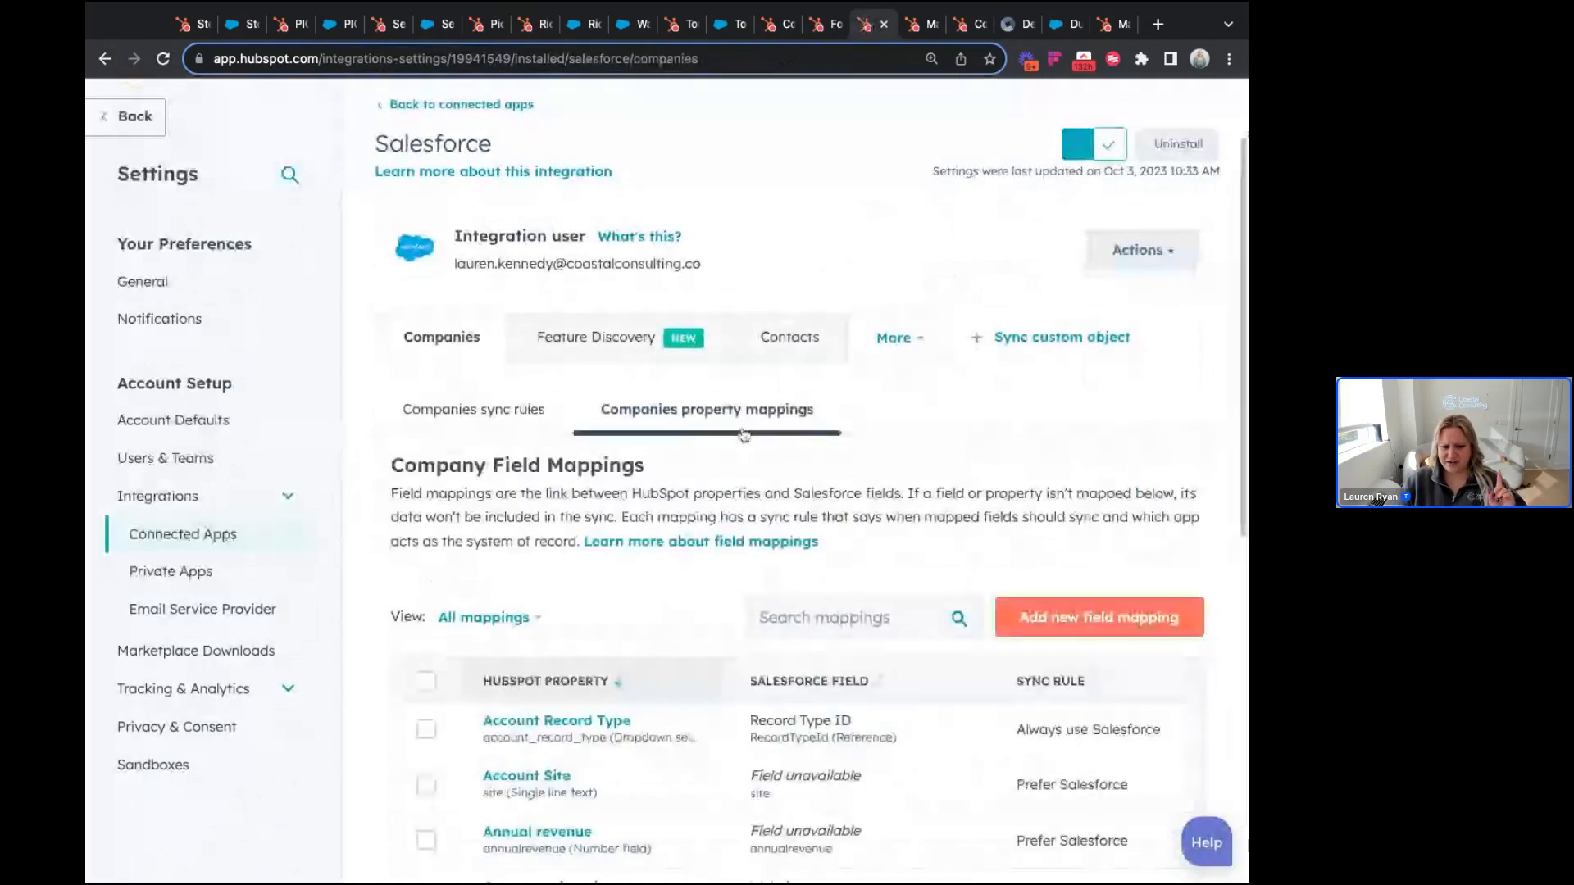
pyautogui.click(844, 618)
pyautogui.write('domain')
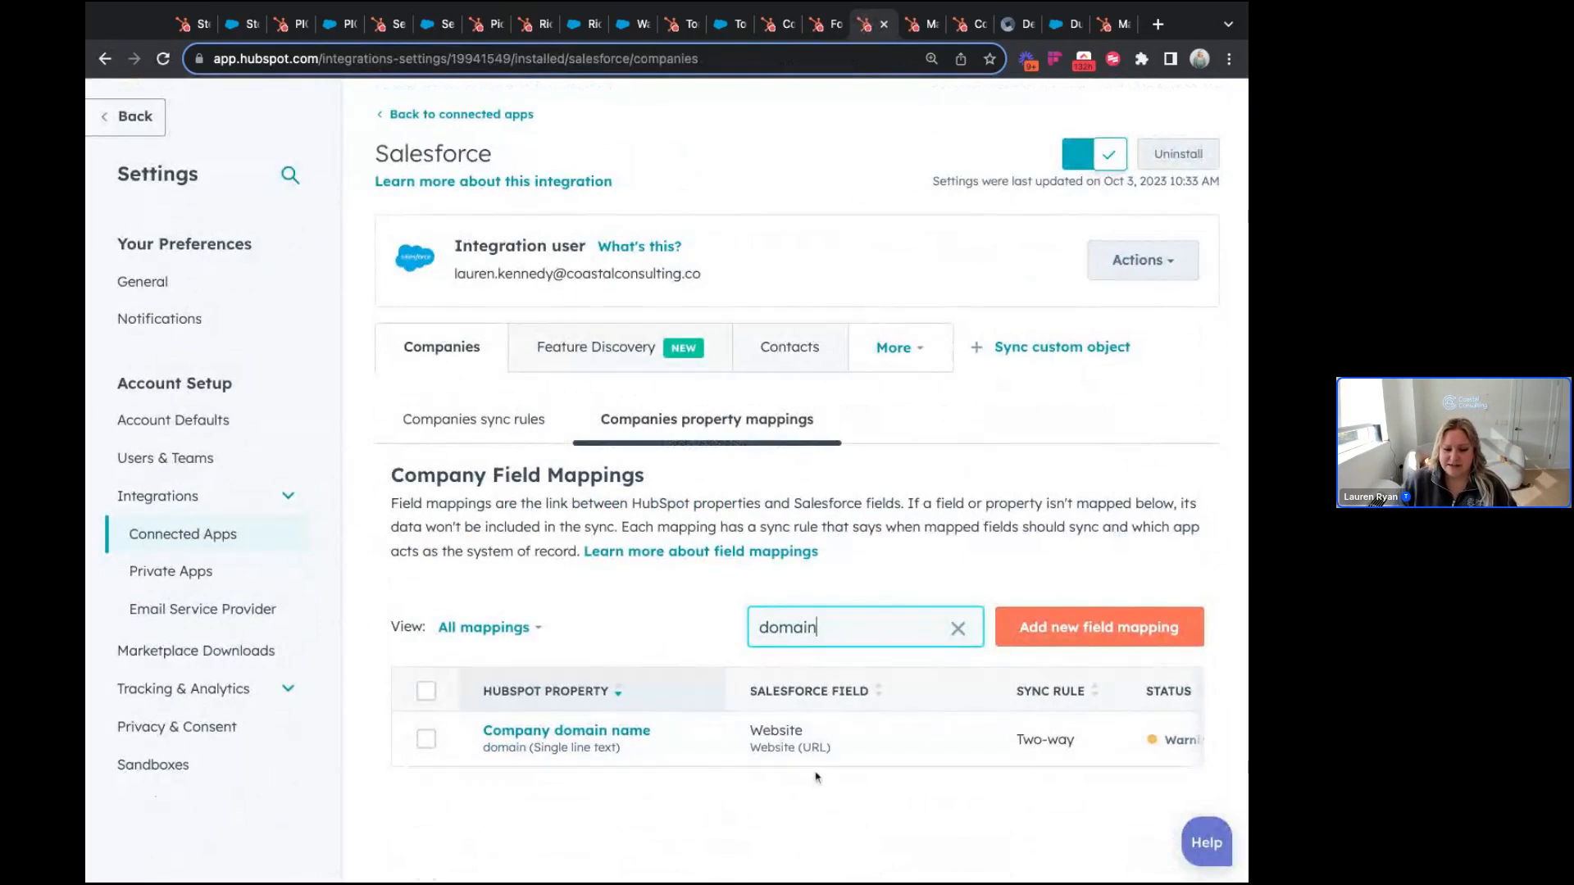
pyautogui.hotkey('ctrl', 'a')
pyautogui.write('website')
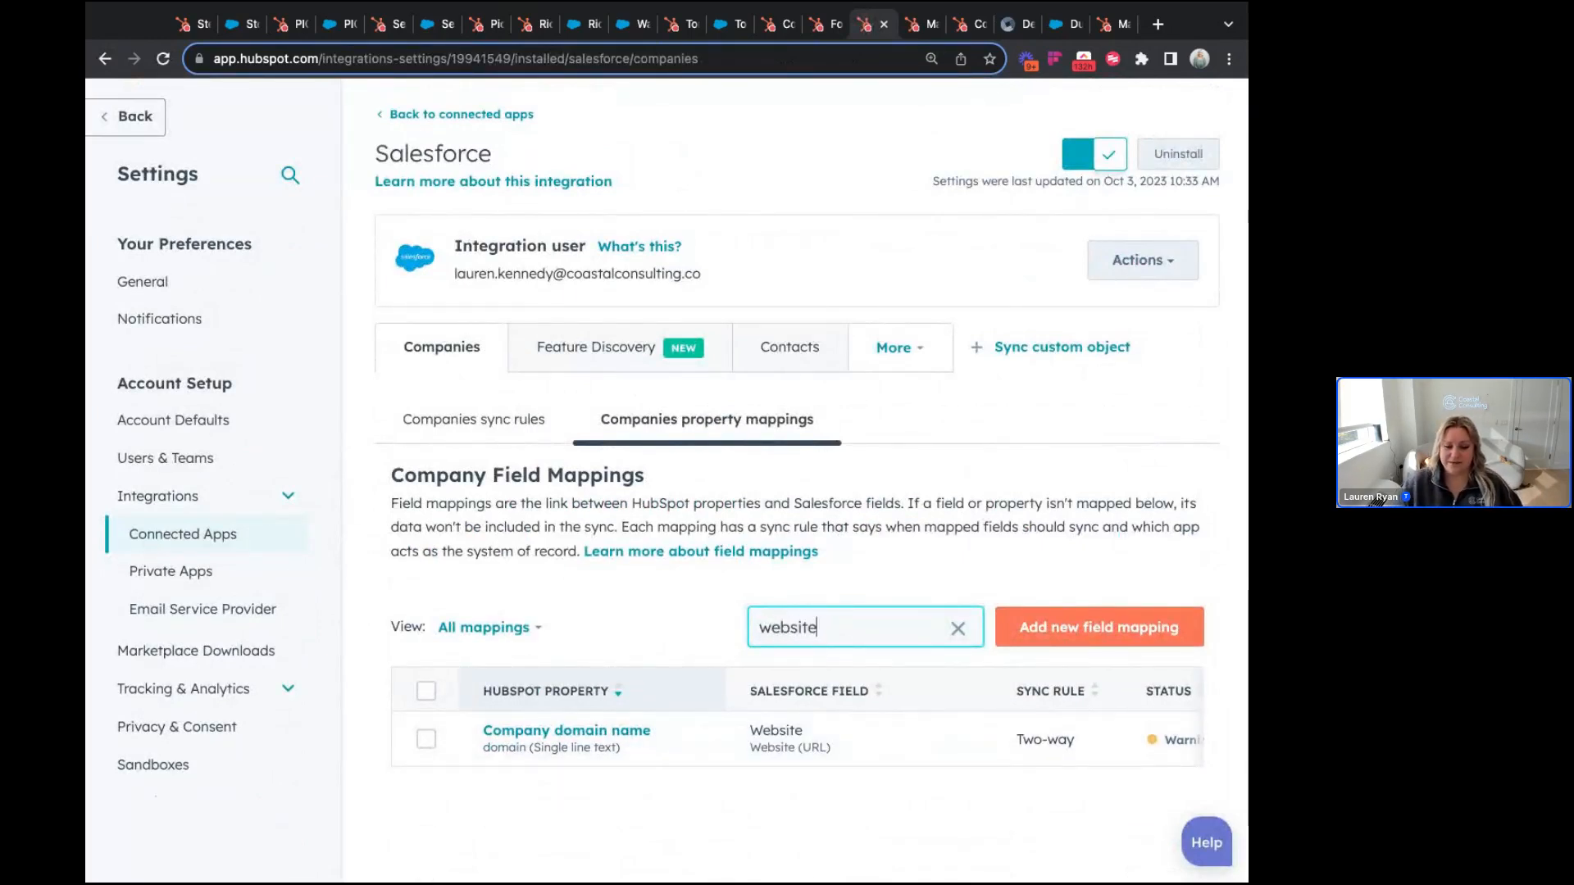
pyautogui.scroll(-1, 681, 815)
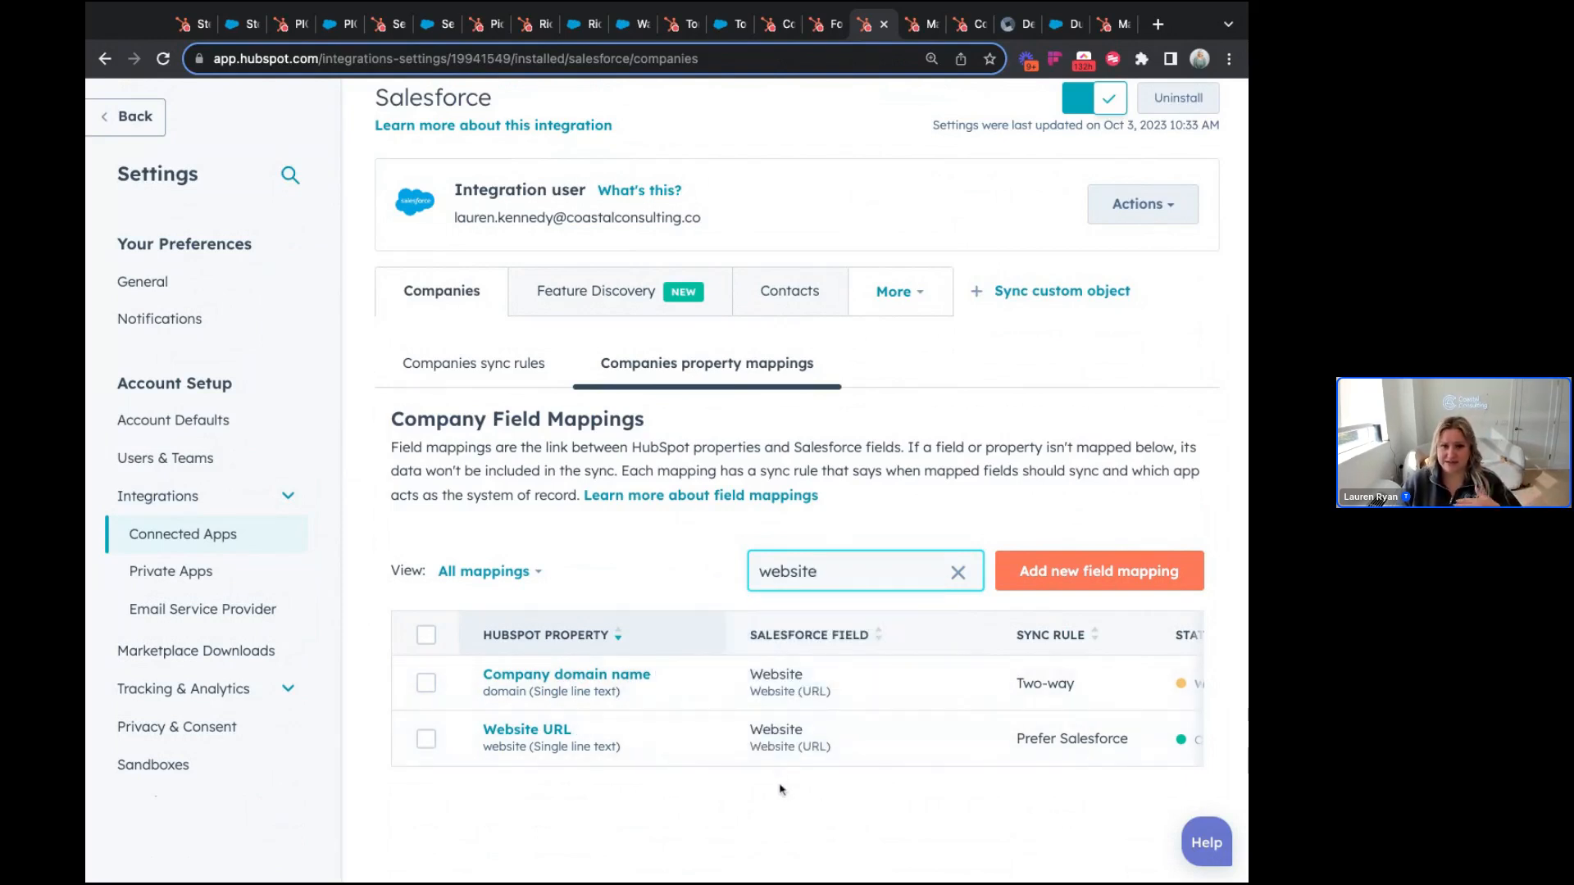
pyautogui.moveTo(765, 758)
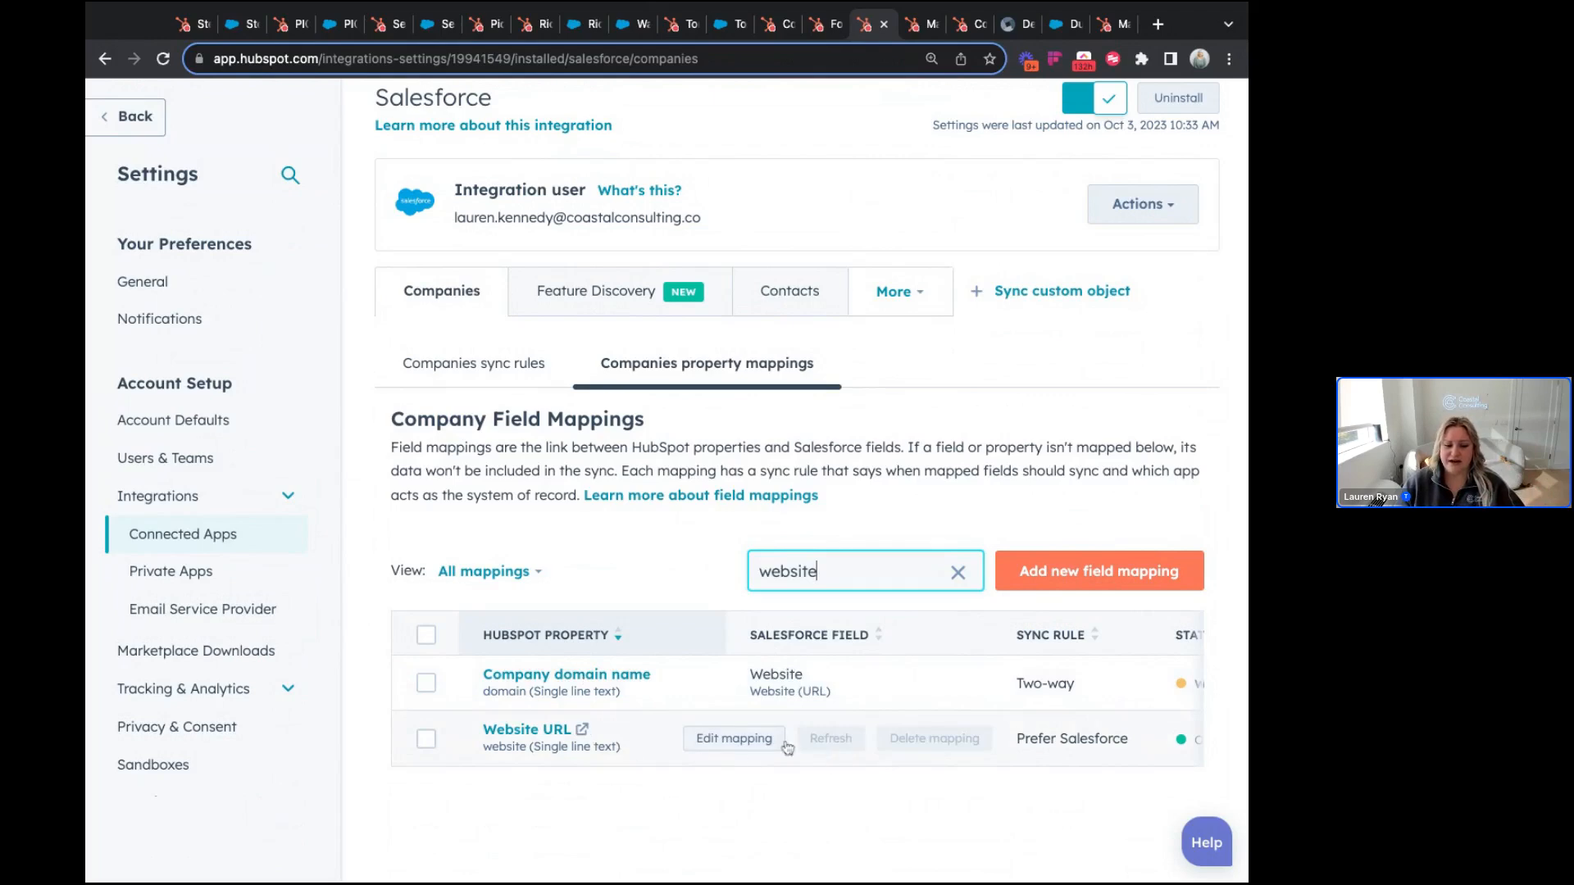
# Step: Set the Website URL mapping to Don't sync, applied gradually, then return to the duplicates tab
pyautogui.click(735, 744)
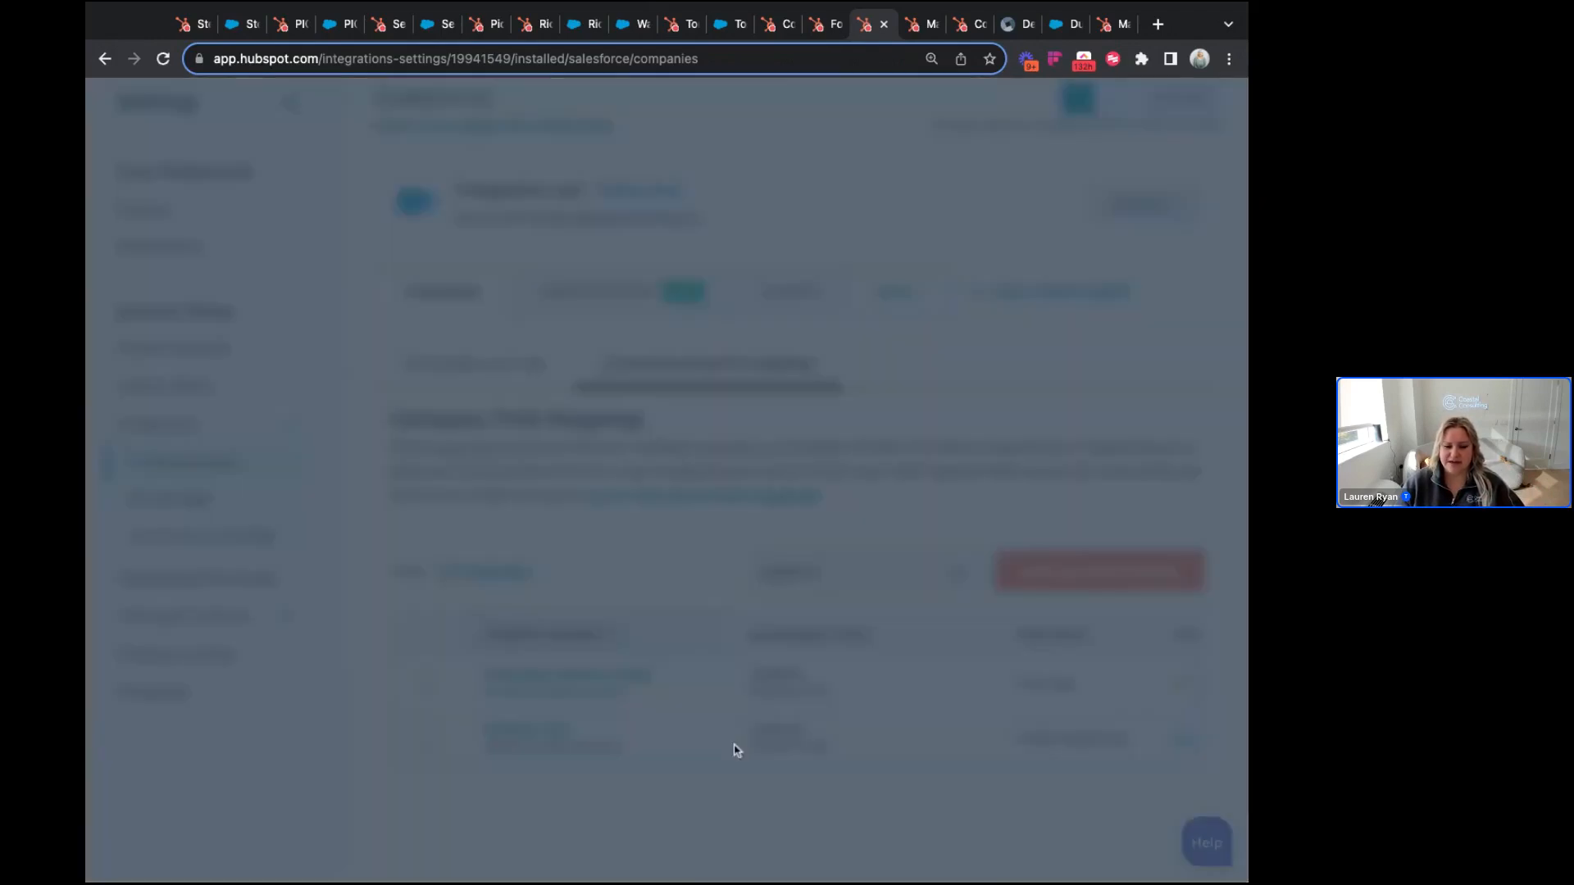
pyautogui.scroll(-2, 783, 739)
pyautogui.click(787, 726)
pyautogui.click(1146, 847)
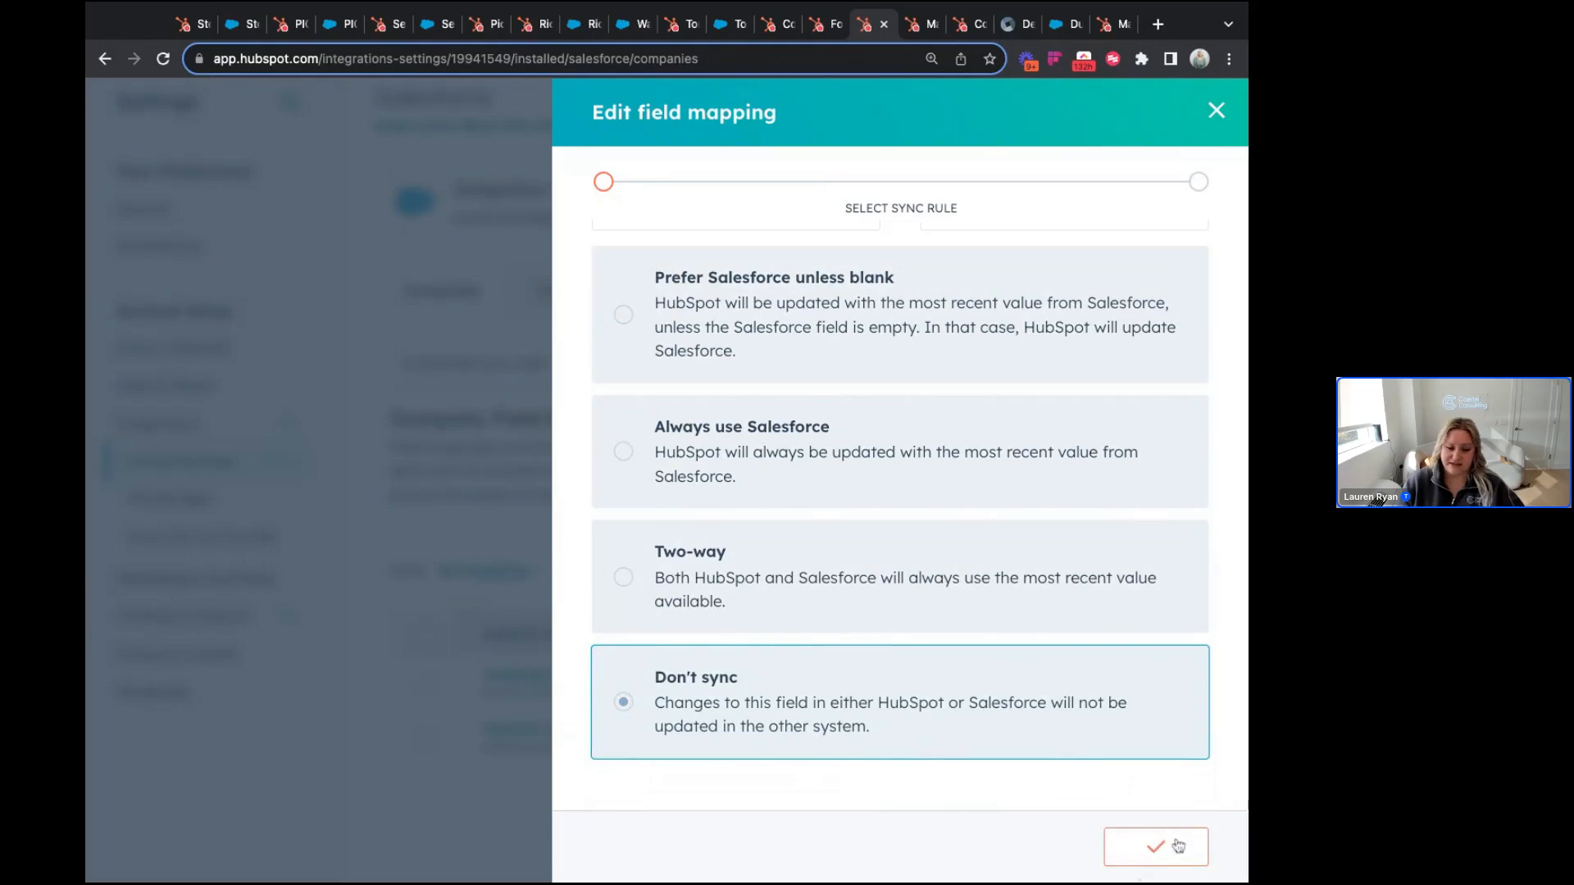
pyautogui.click(1077, 698)
pyautogui.click(1165, 847)
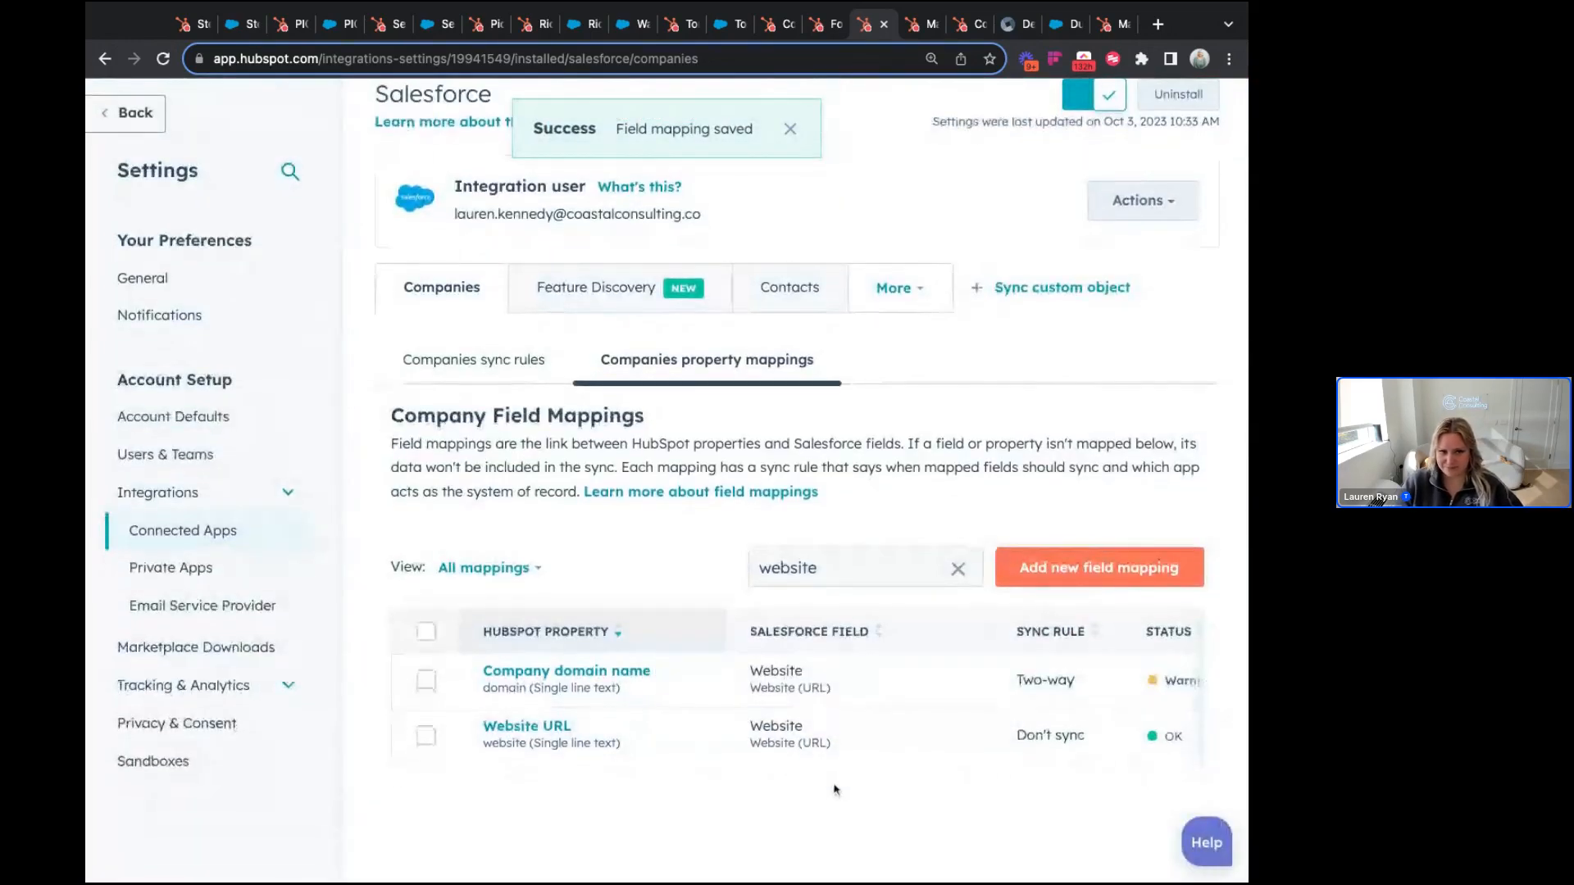
pyautogui.click(917, 30)
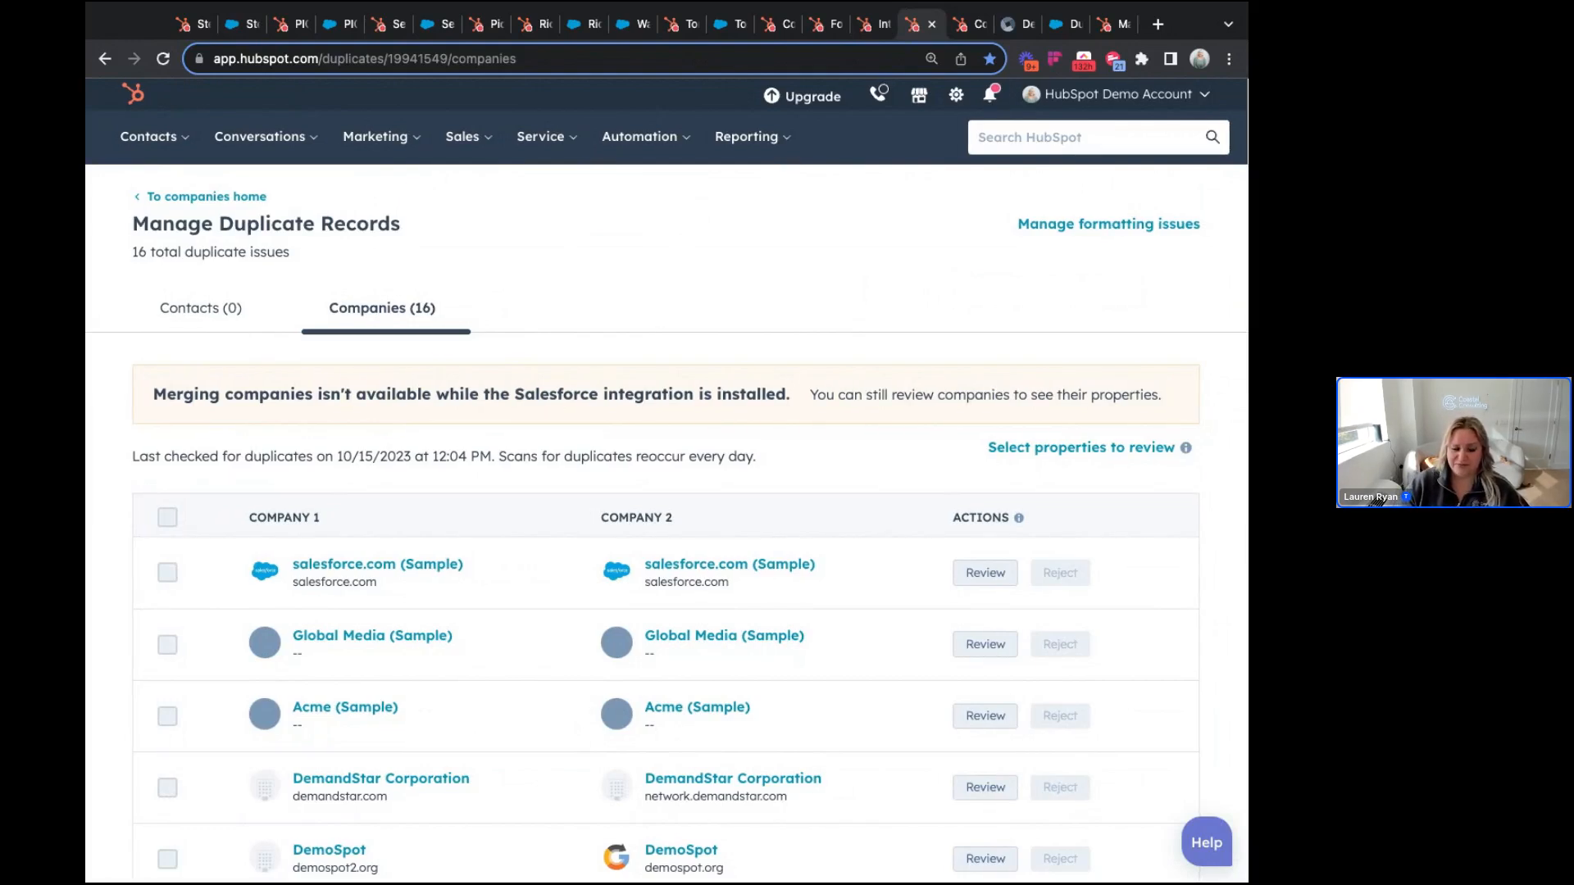
# Step: Open Manage duplicates from the Contacts list's Actions menu
pyautogui.click(174, 141)
pyautogui.click(152, 195)
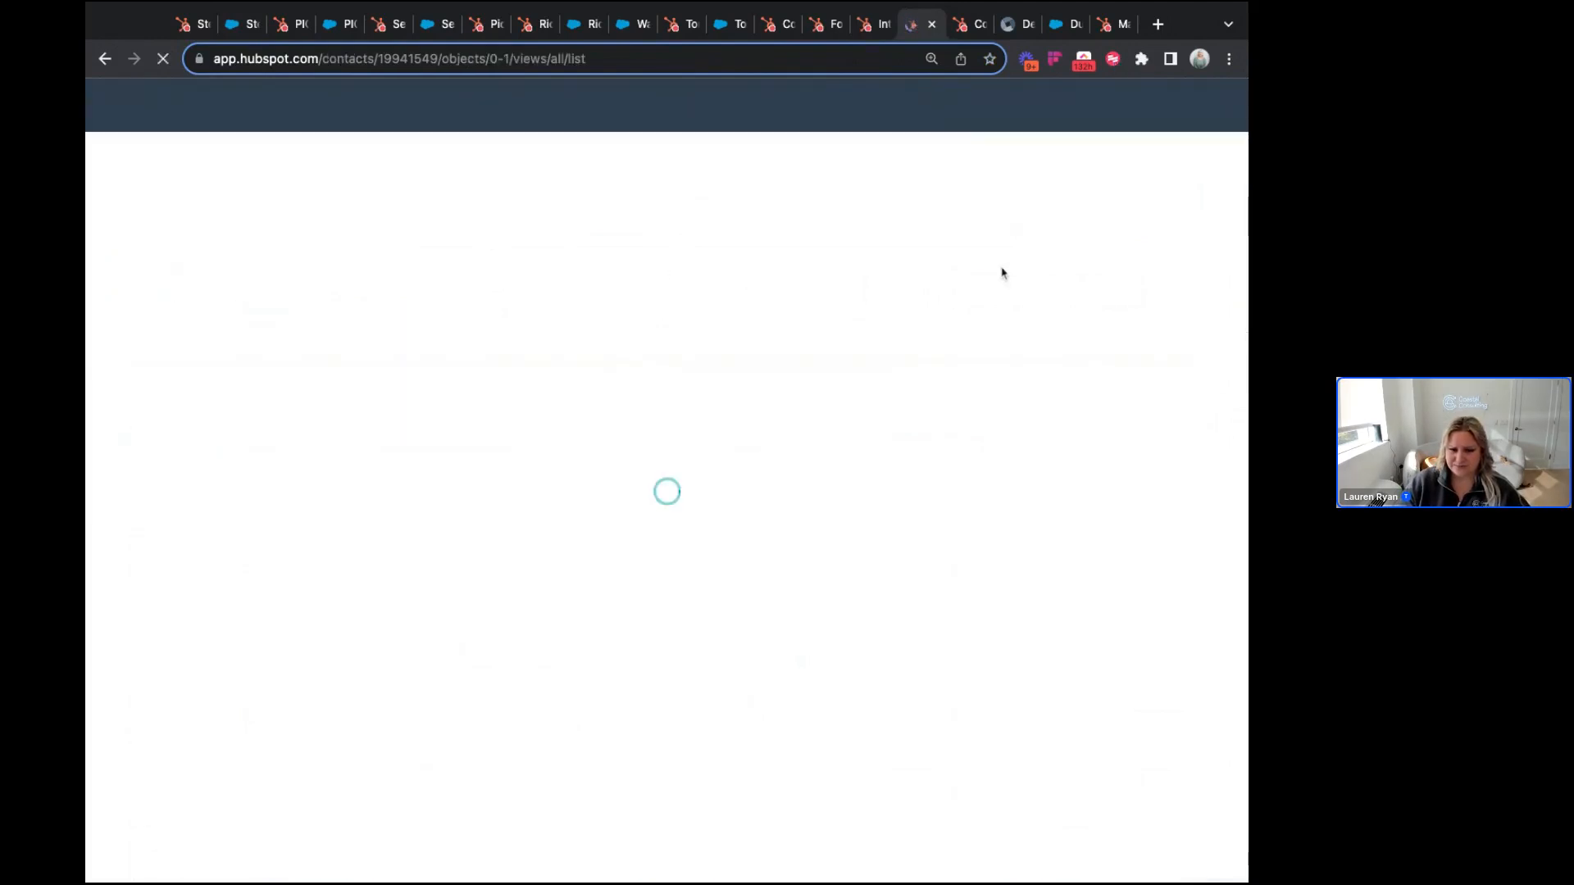
pyautogui.click(951, 211)
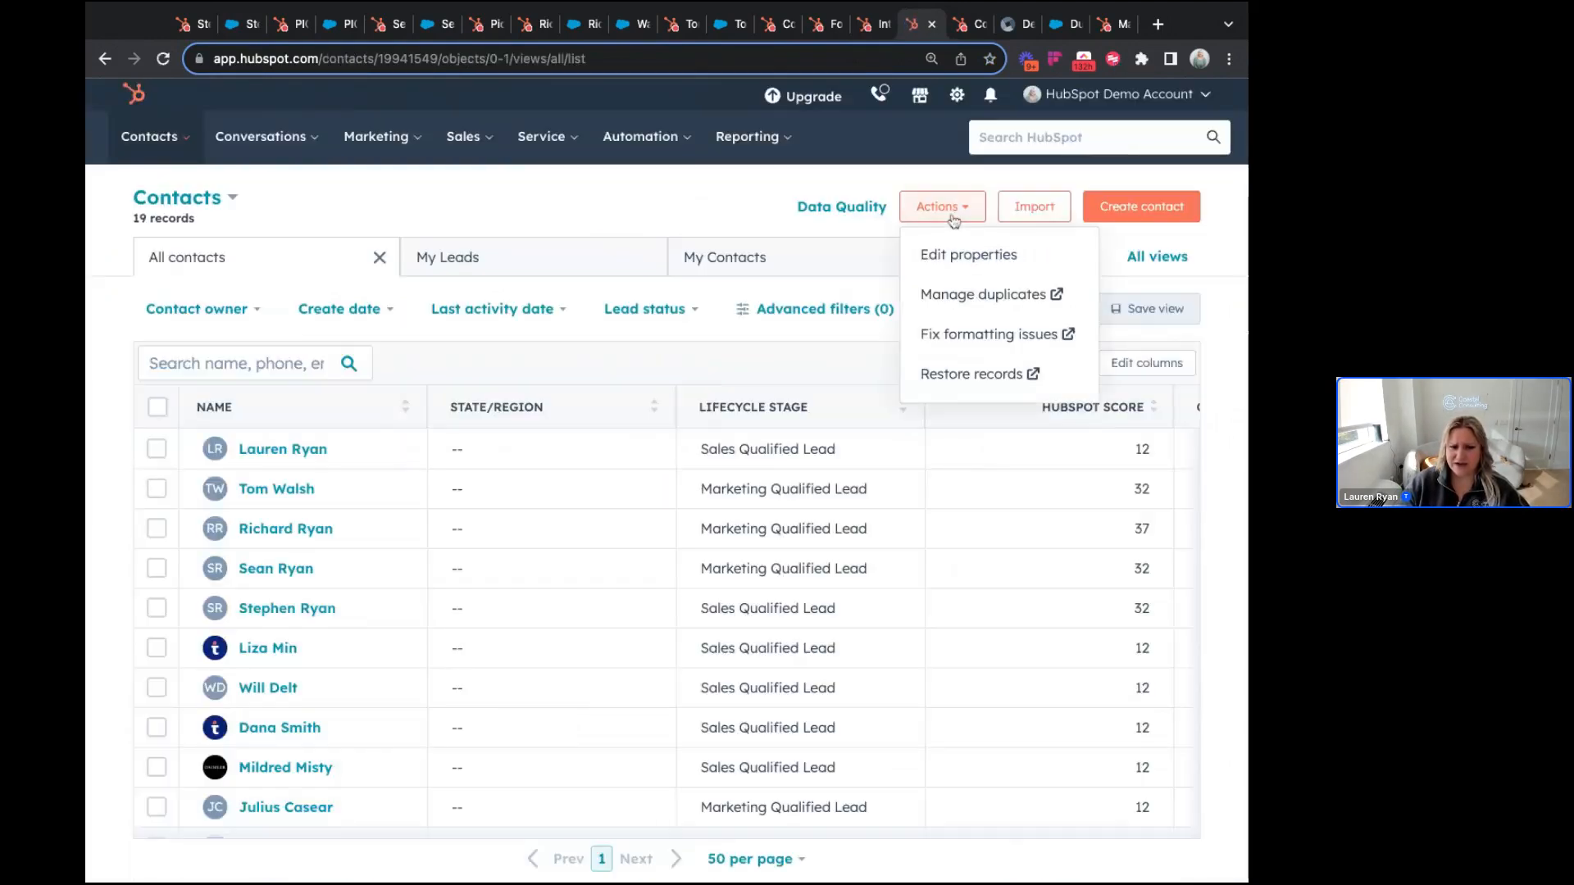
pyautogui.click(1022, 303)
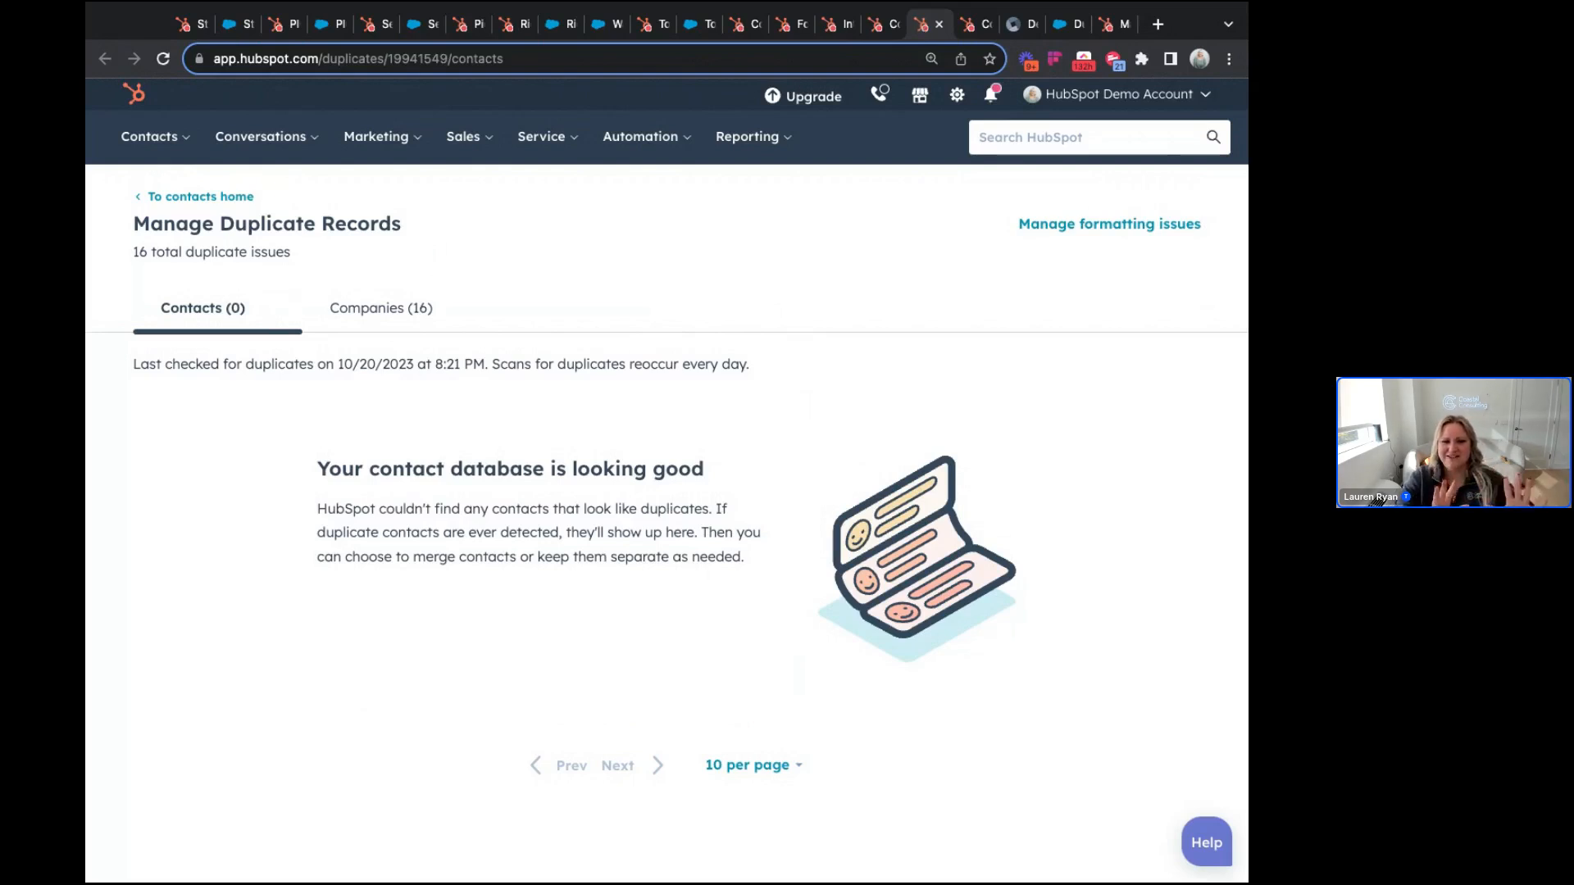
# Step: Switch to the Companies (16) tab to view the duplicate company pairs
pyautogui.click(384, 328)
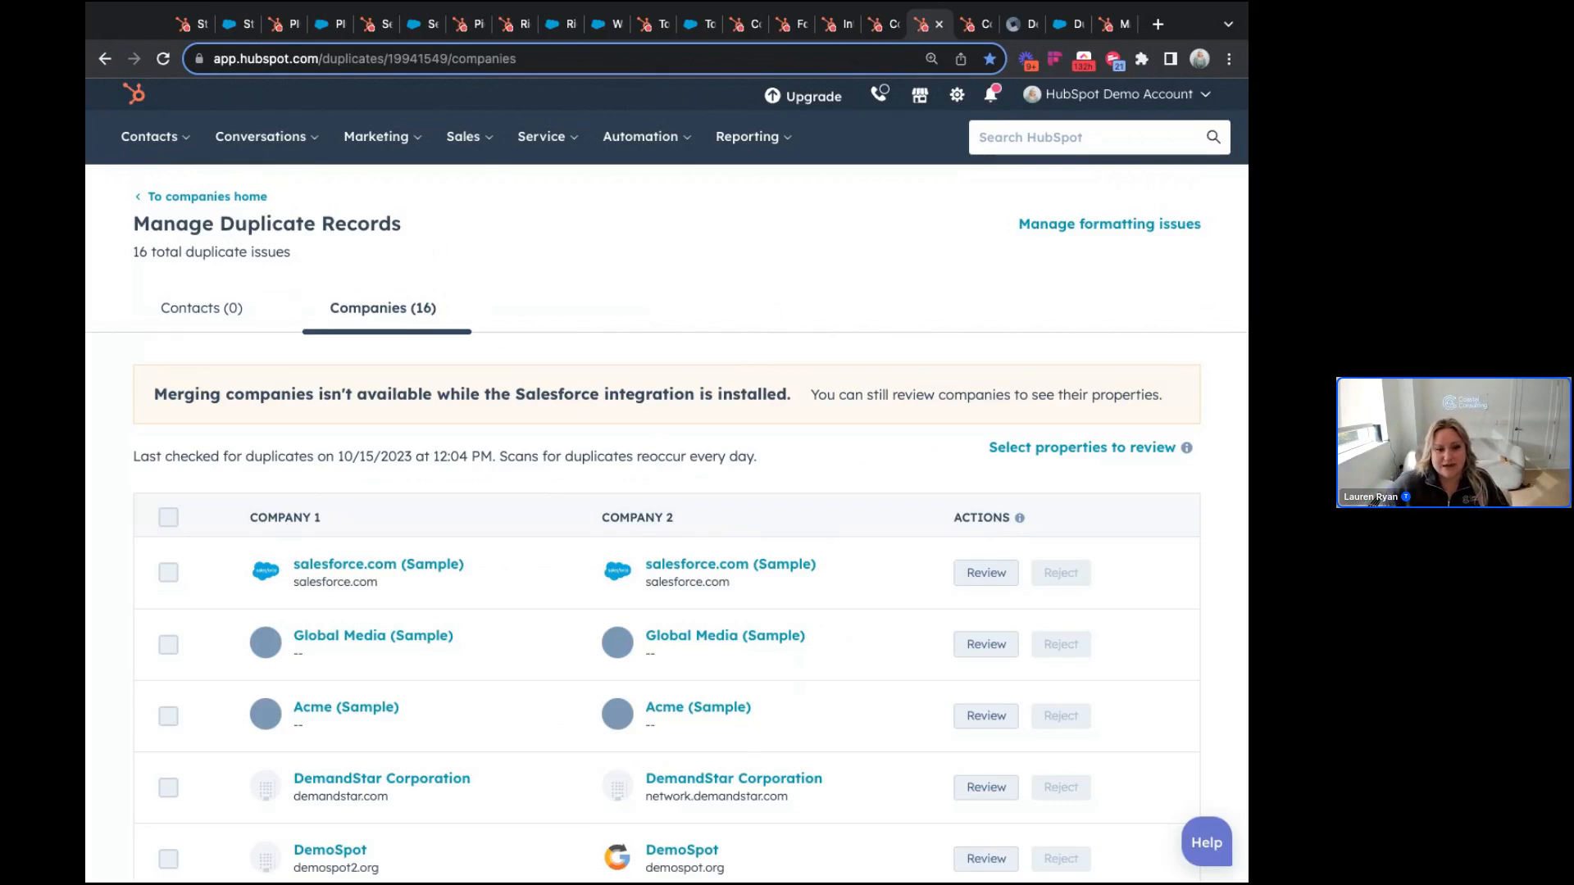
pyautogui.scroll(-1, 502, 312)
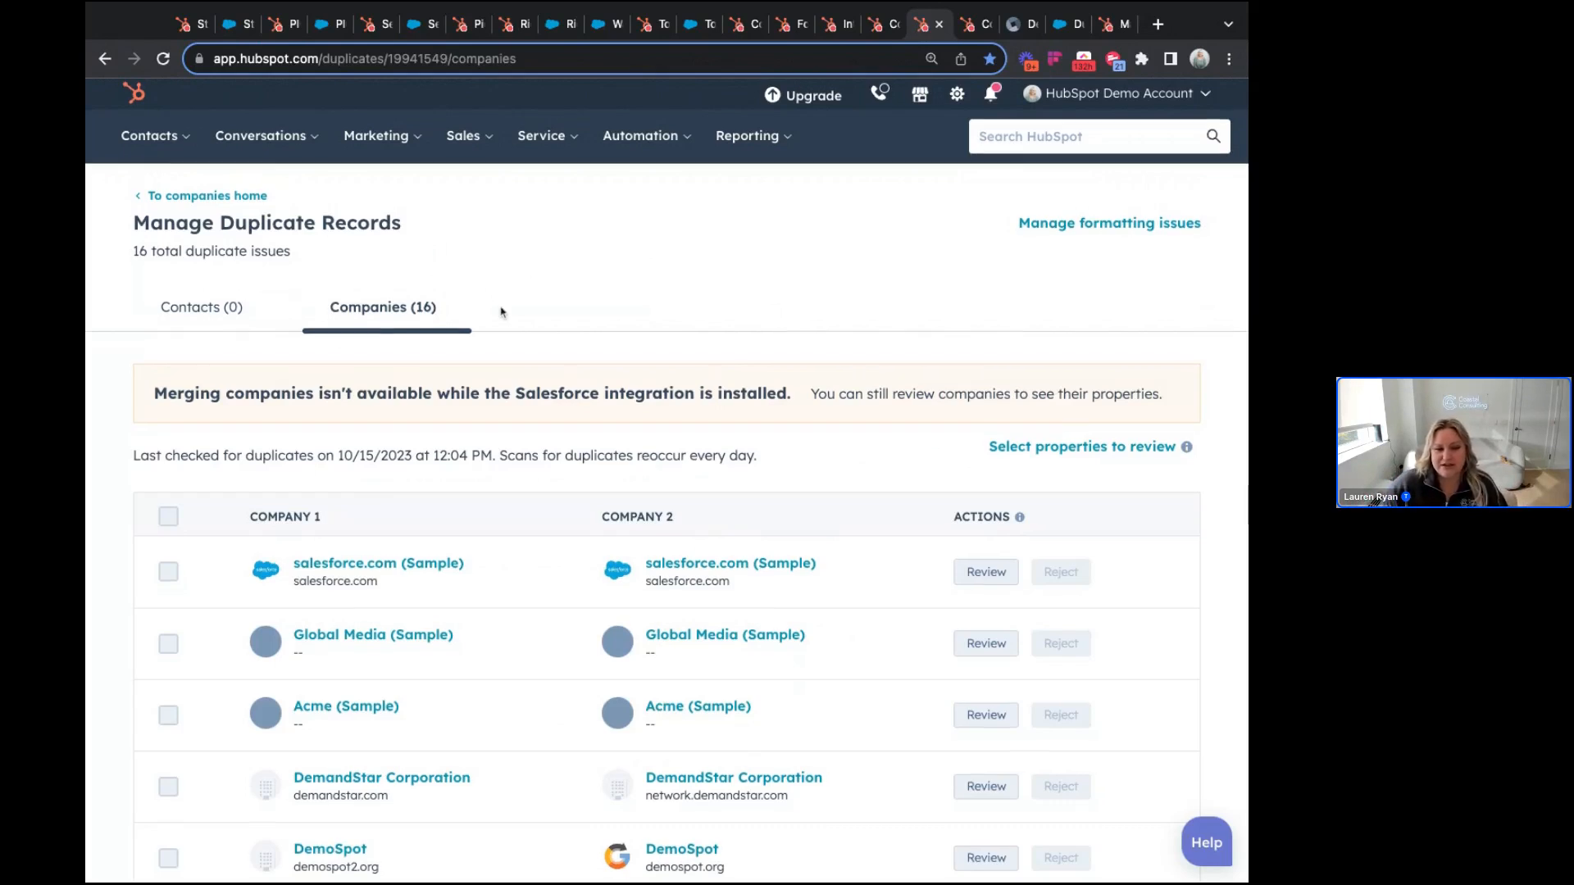
pyautogui.scroll(-1, 502, 312)
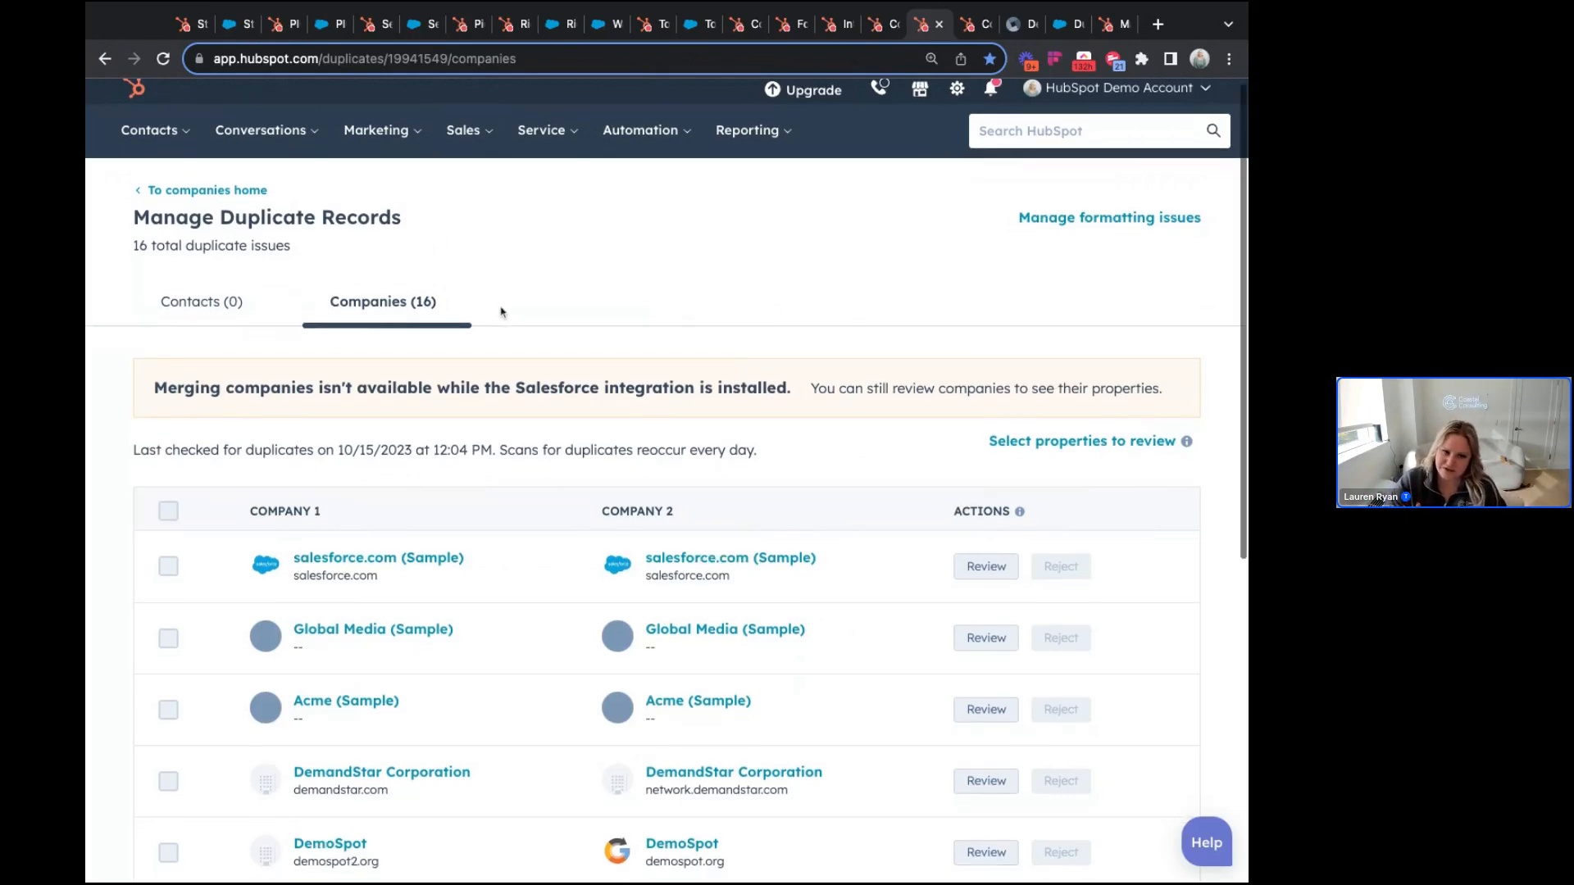
pyautogui.scroll(-1, 428, 277)
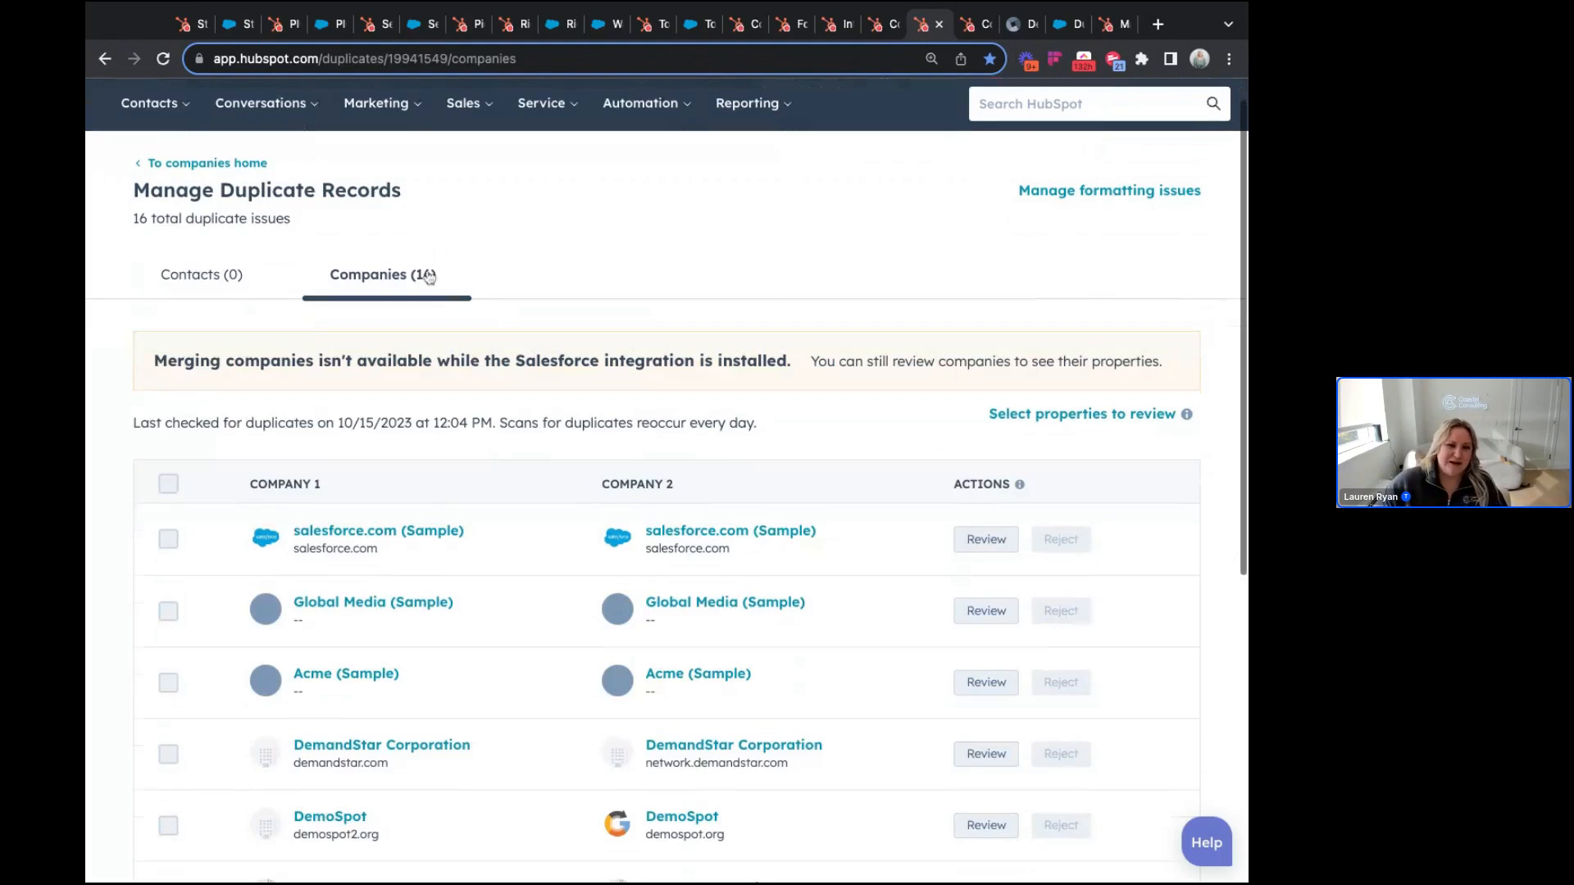
pyautogui.scroll(1, 428, 277)
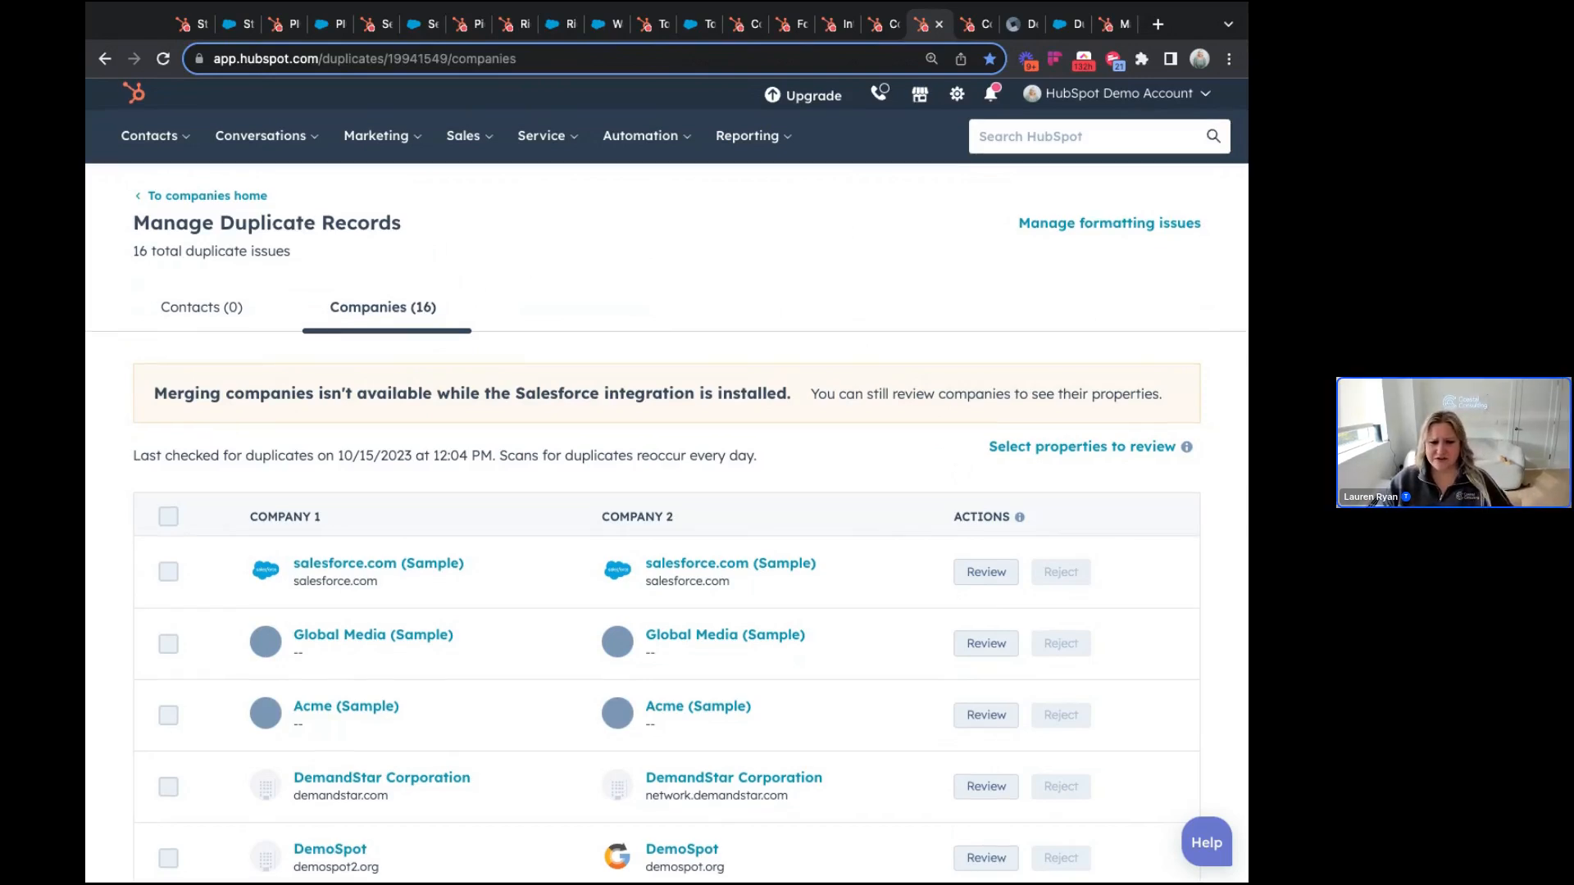
pyautogui.scroll(-1, 667, 525)
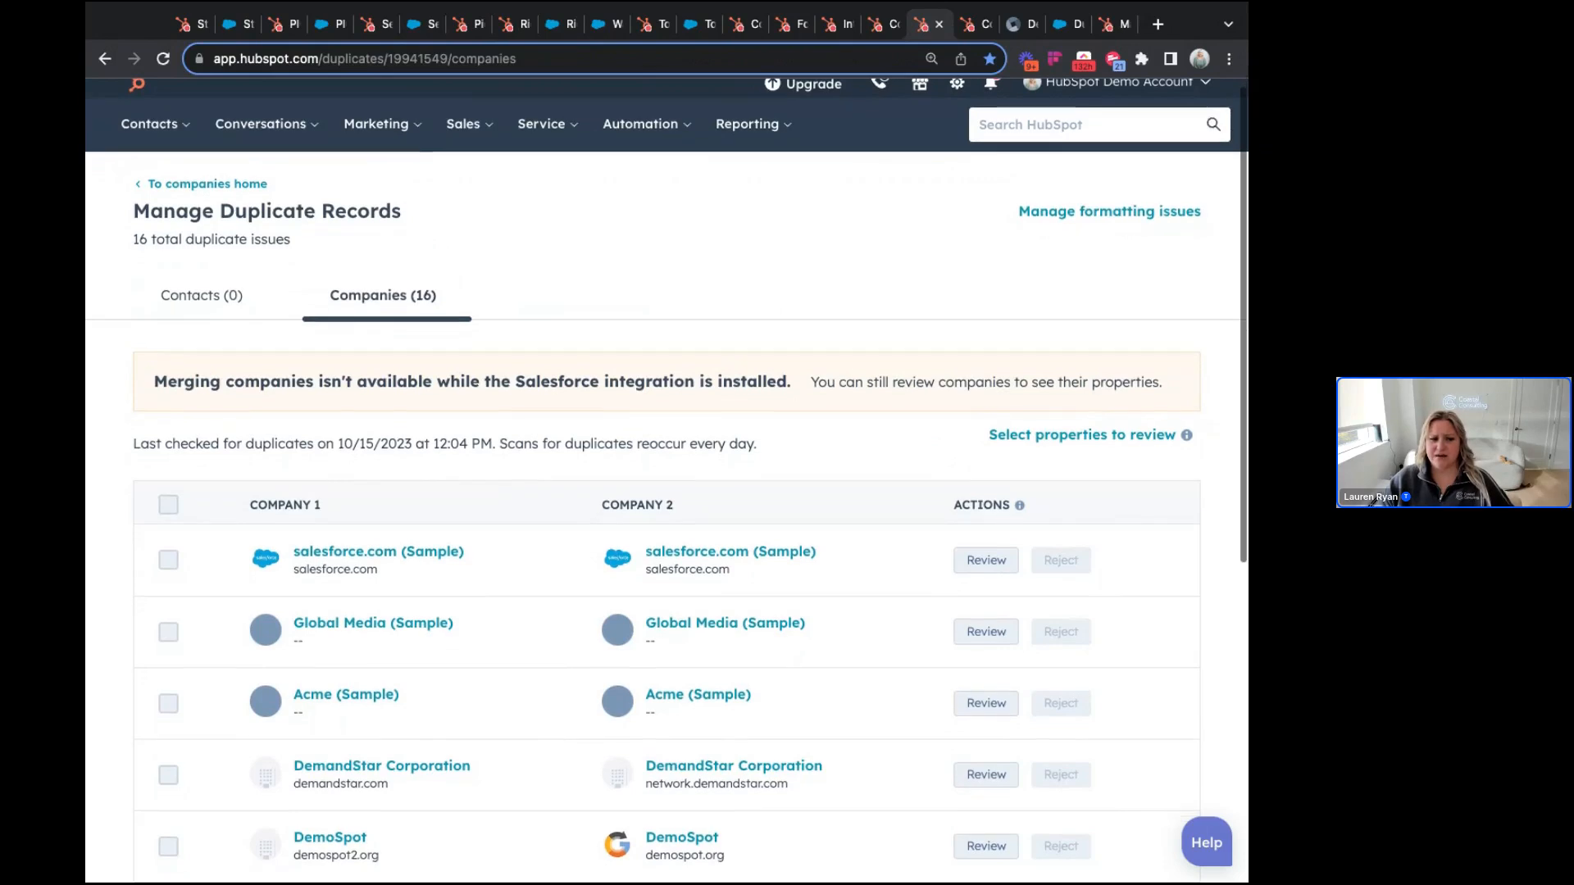
pyautogui.scroll(-2, 169, 246)
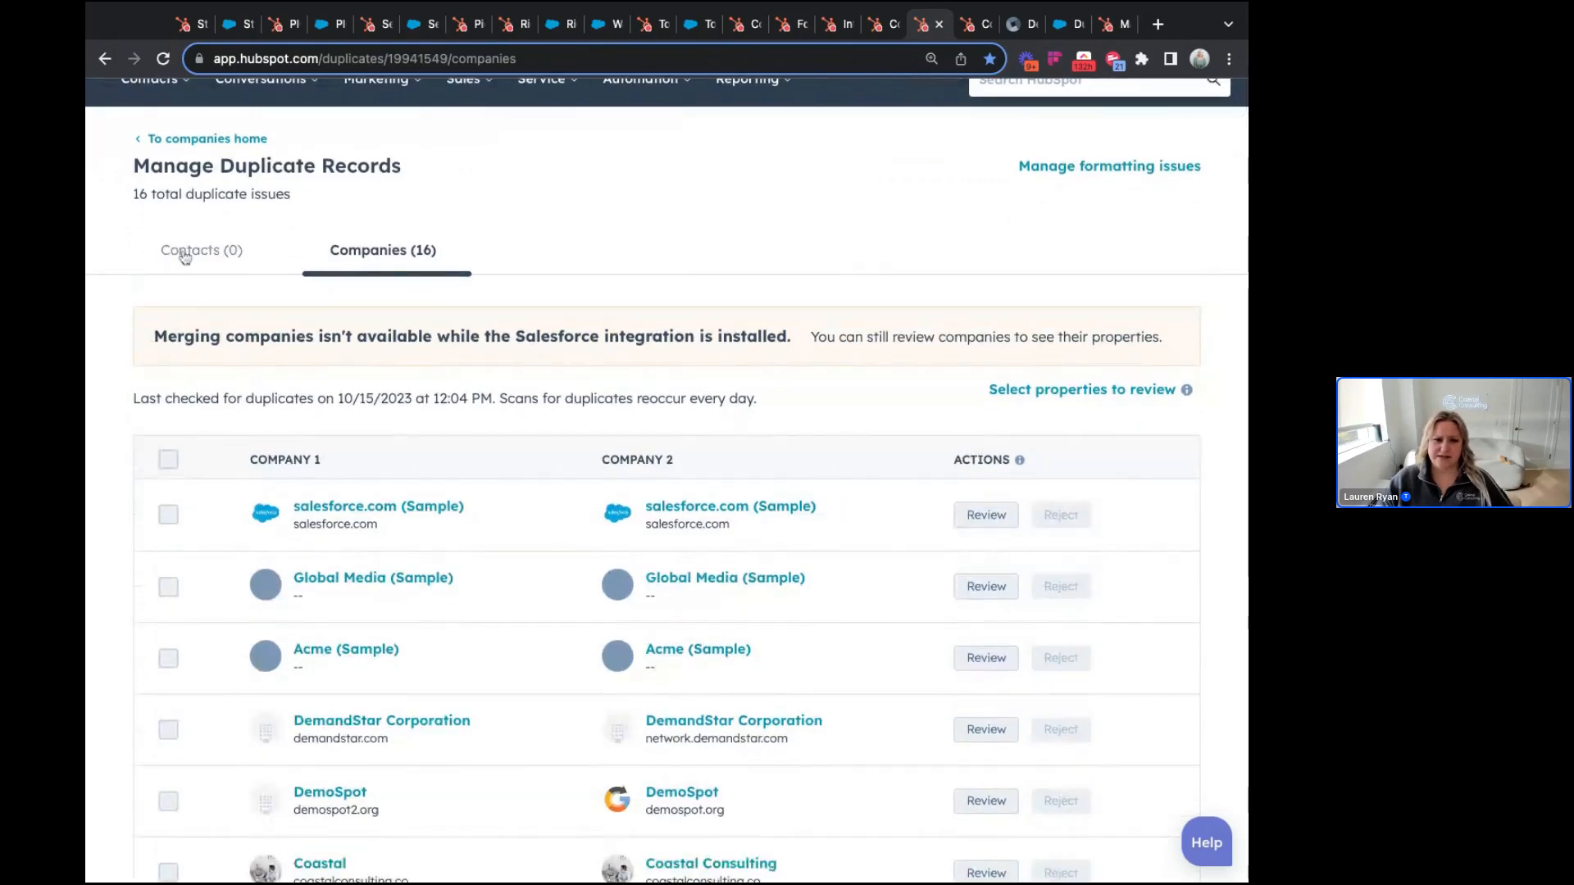
pyautogui.click(174, 256)
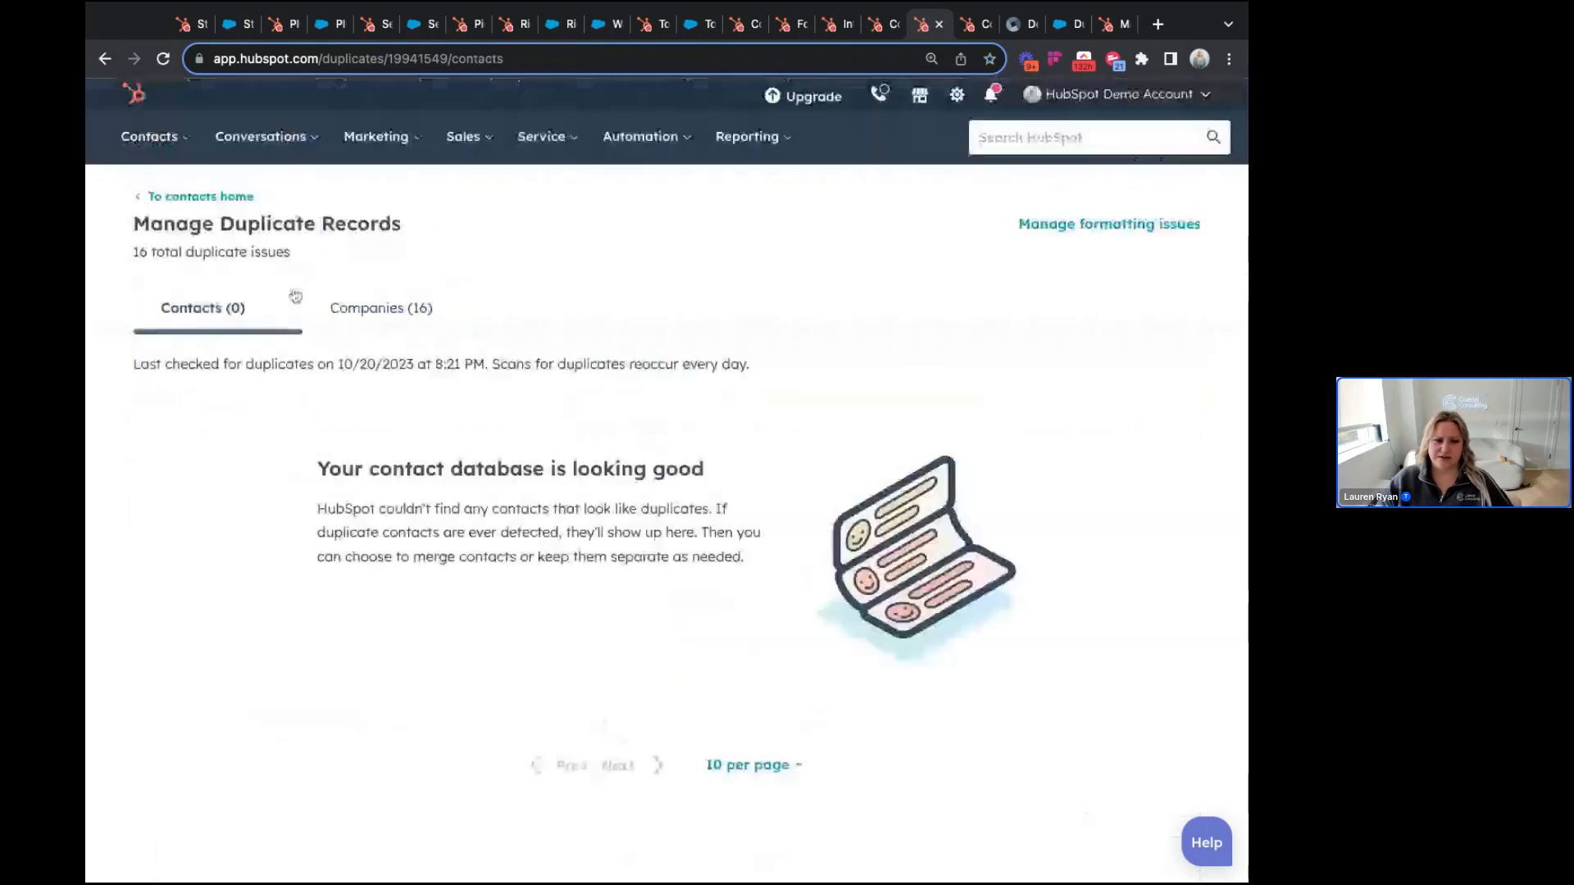
pyautogui.click(361, 311)
pyautogui.scroll(-2, 267, 428)
pyautogui.scroll(-1, 266, 428)
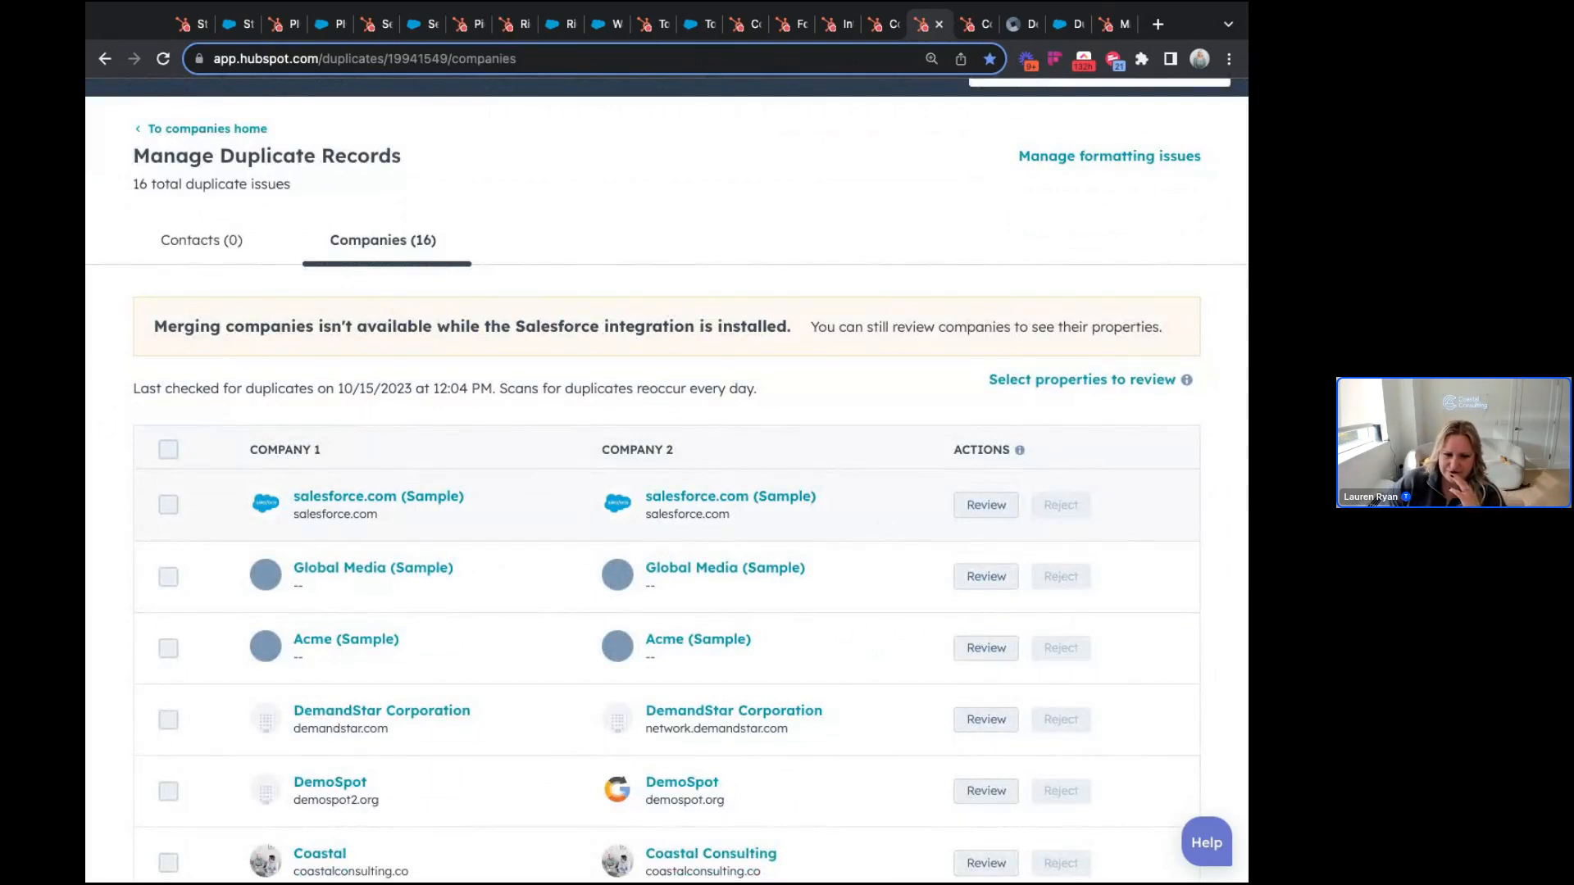
pyautogui.scroll(1, 666, 505)
pyautogui.scroll(1, 667, 492)
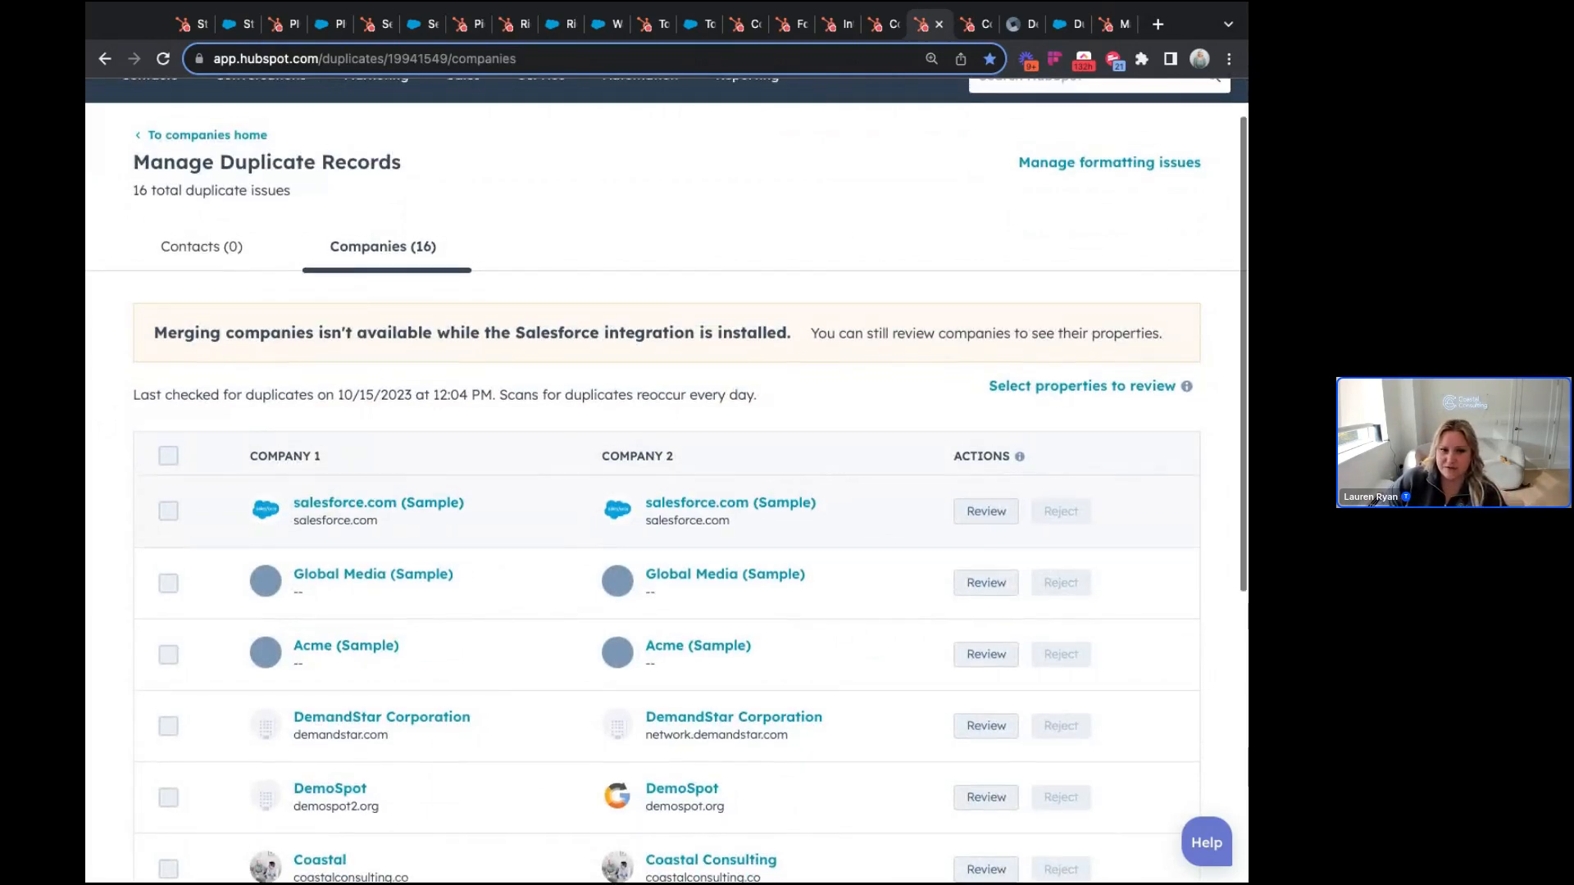
pyautogui.scroll(2, 667, 492)
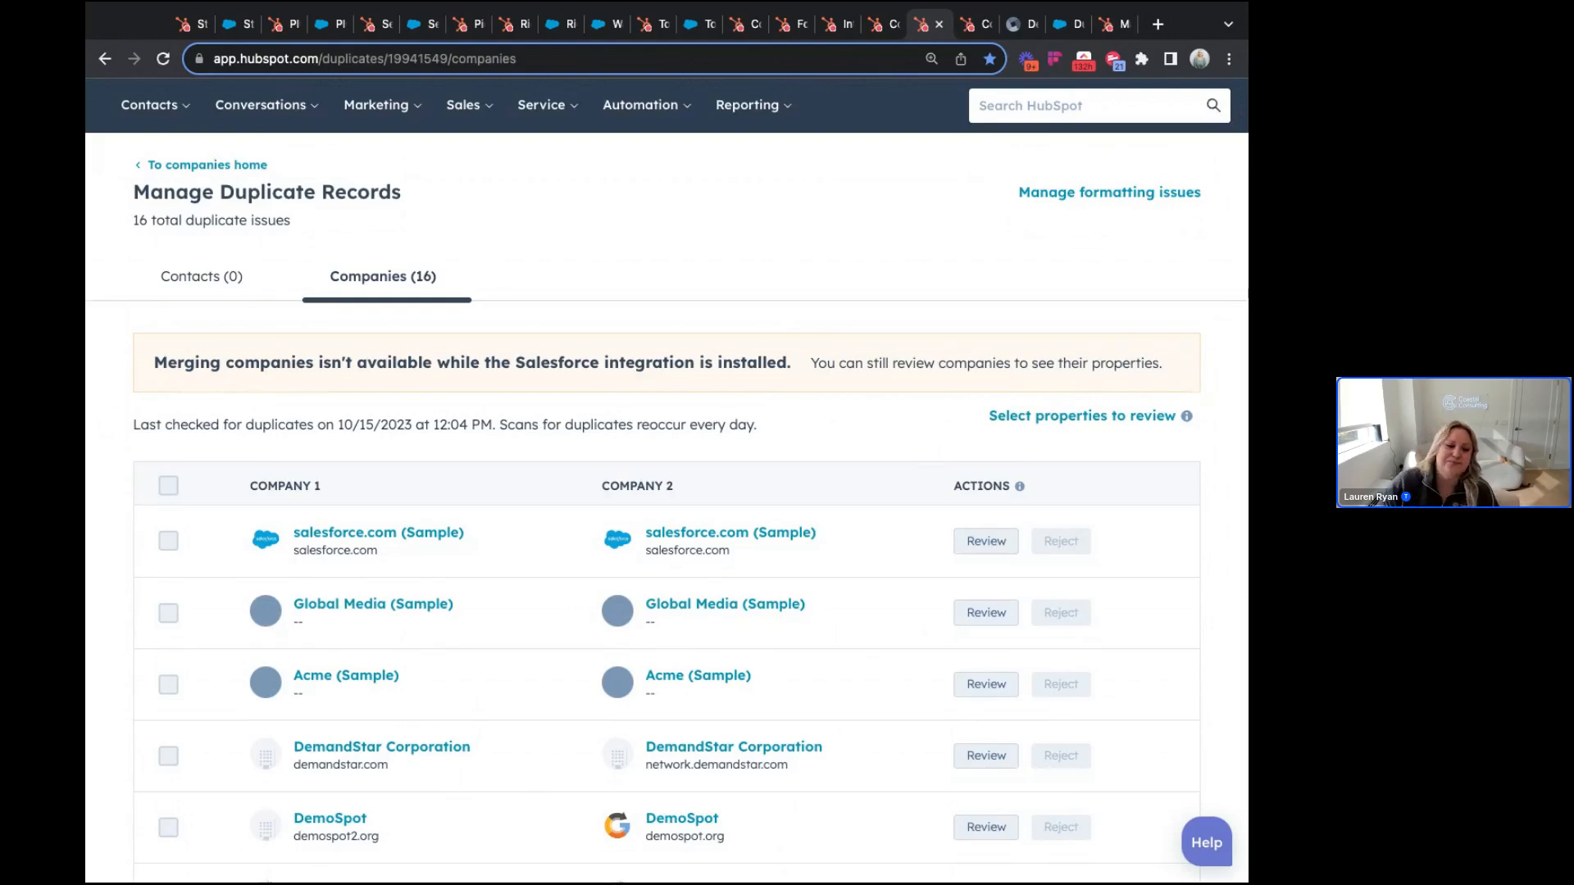
pyautogui.click(1031, 422)
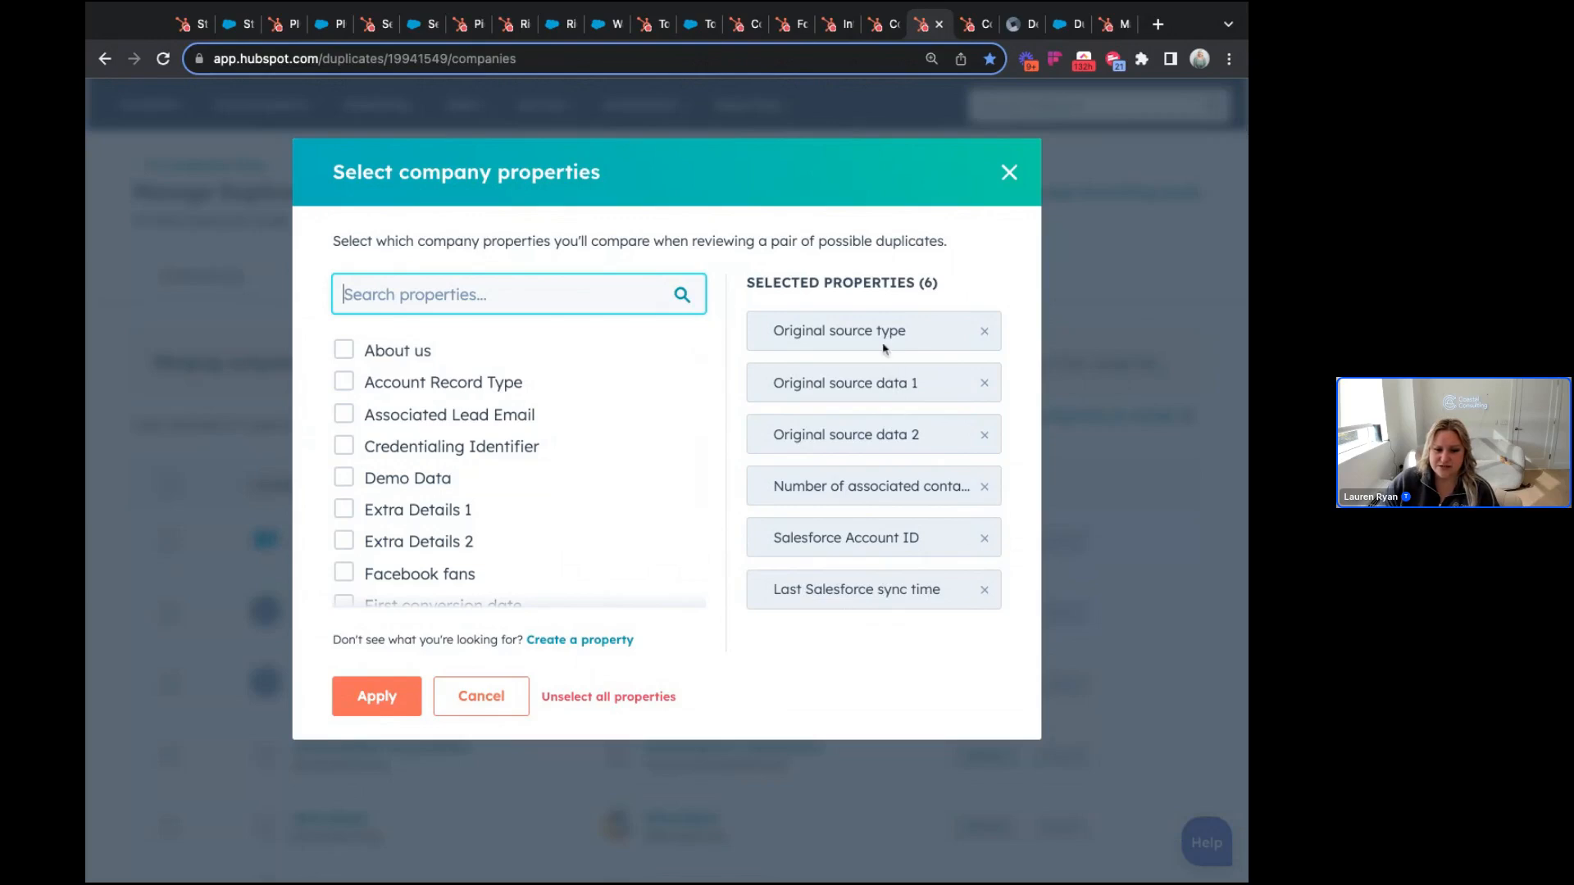
pyautogui.click(1015, 170)
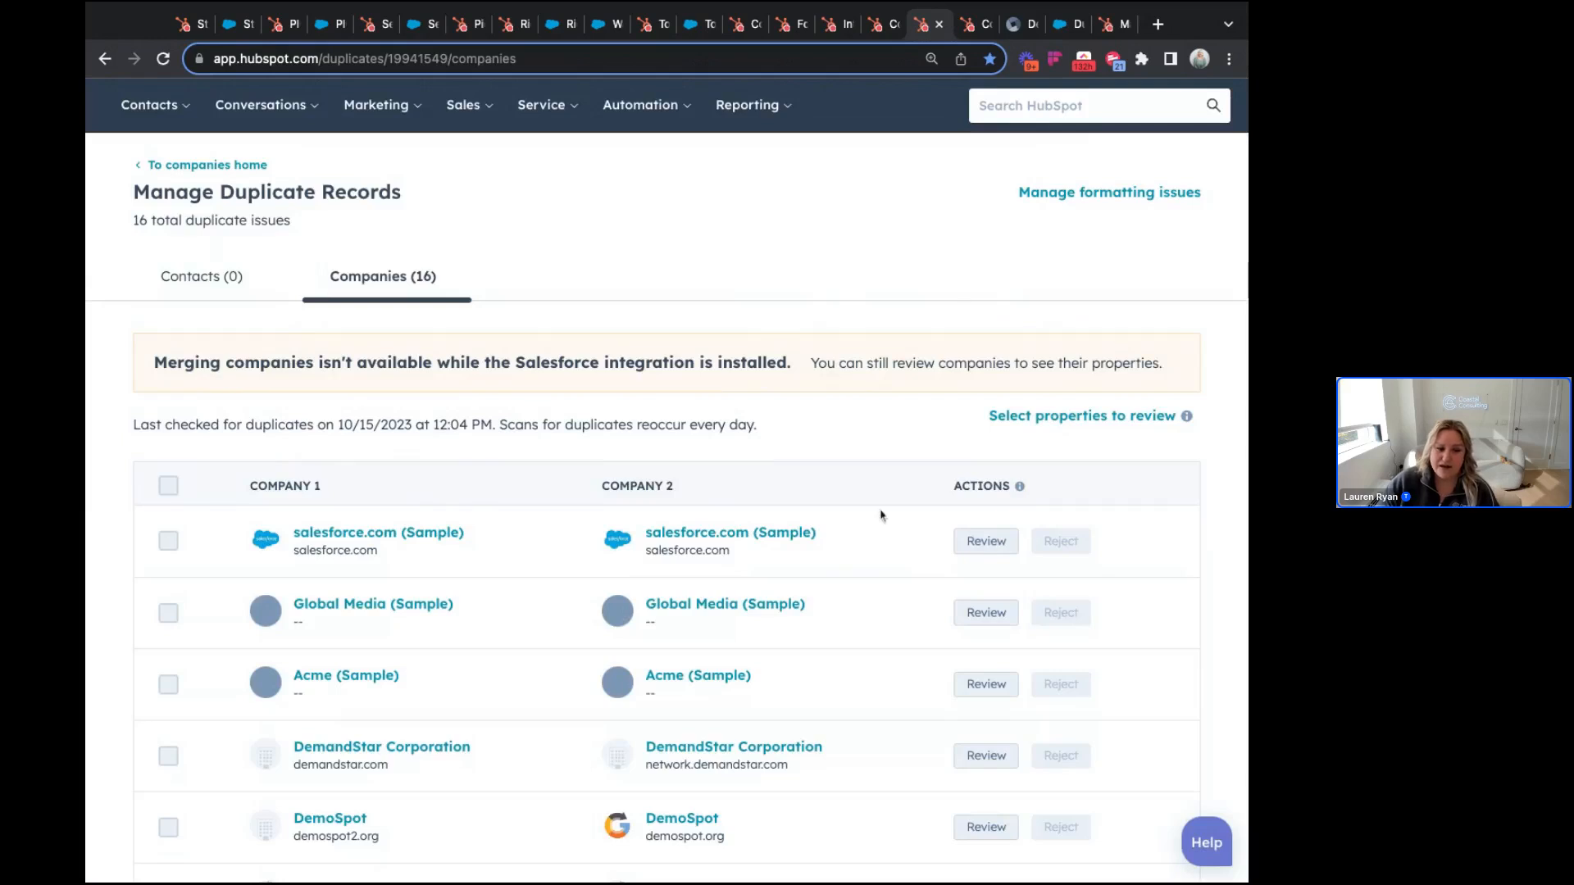
# Step: Review the salesforce.com (Sample) duplicate pair and open its first record in a new tab
pyautogui.click(986, 541)
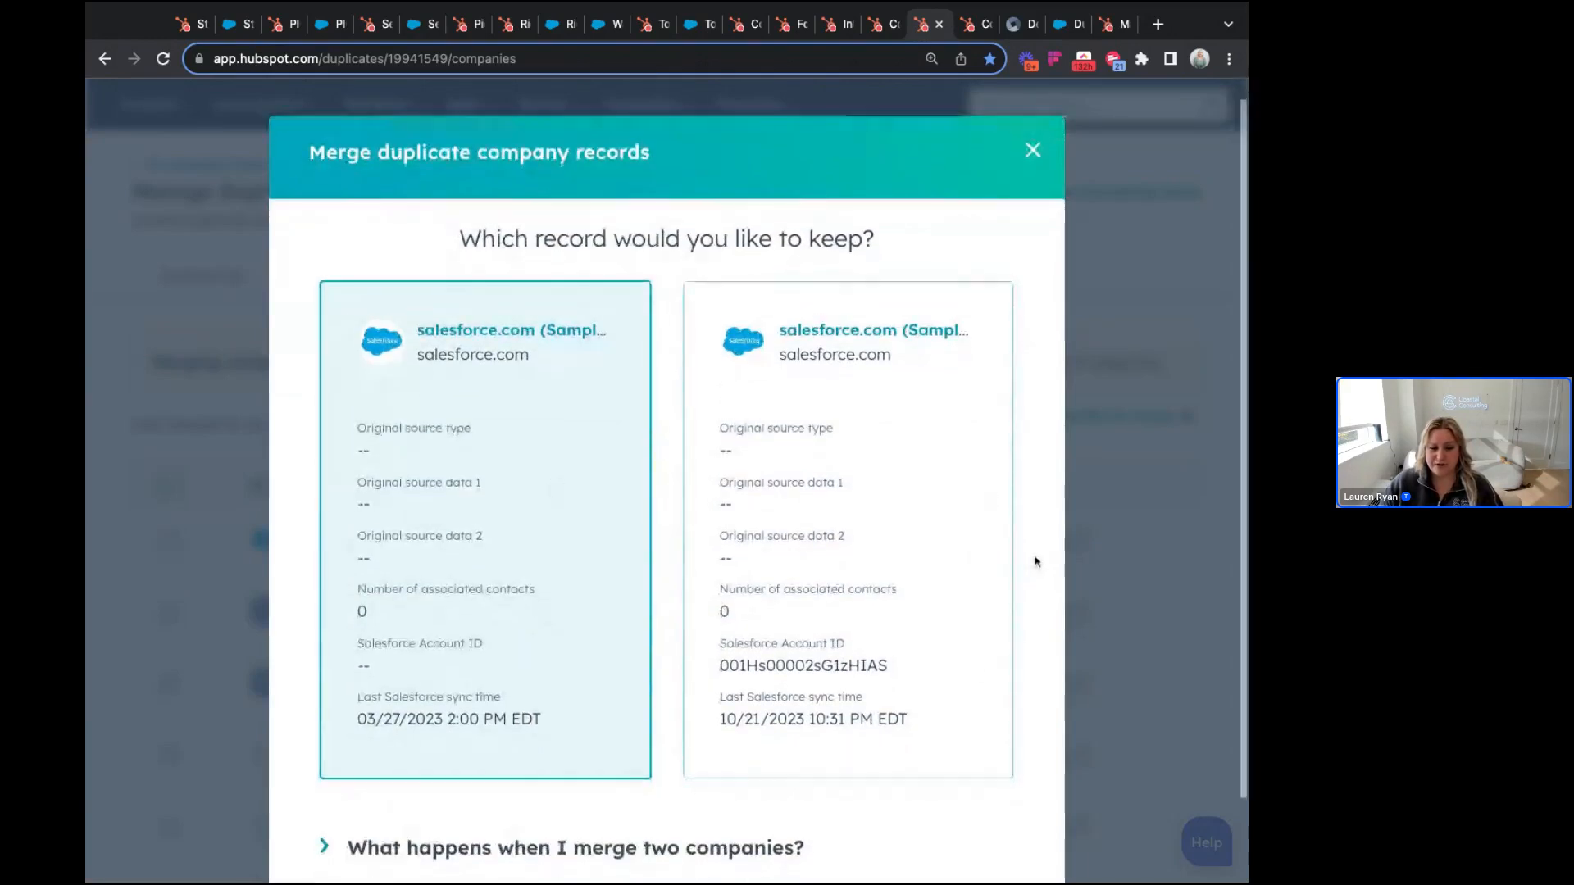
pyautogui.scroll(-1, 1033, 555)
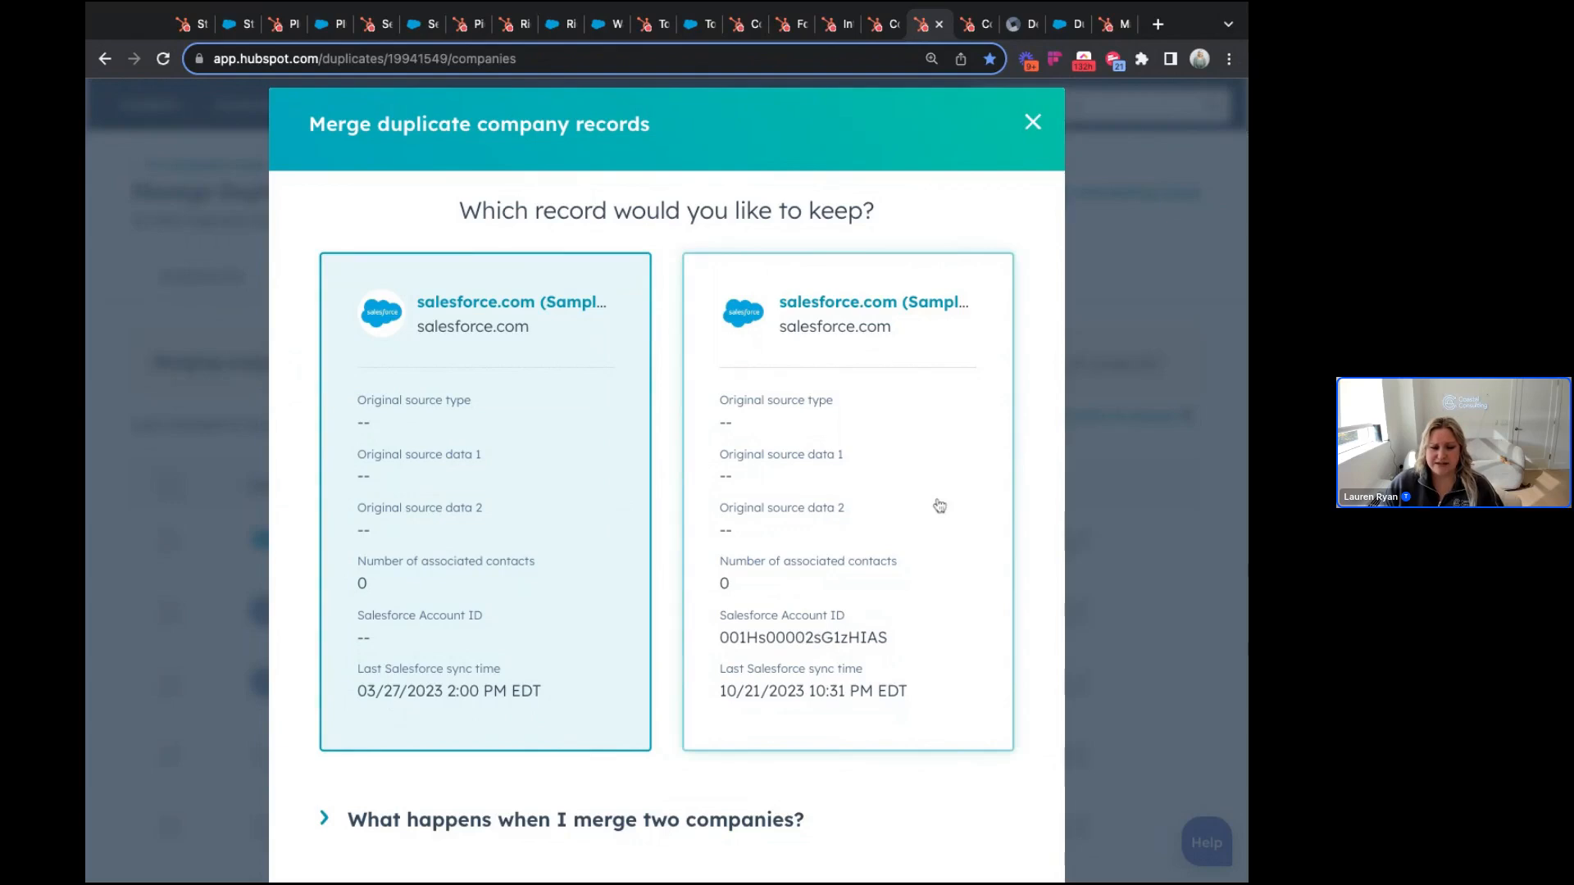
pyautogui.click(537, 316)
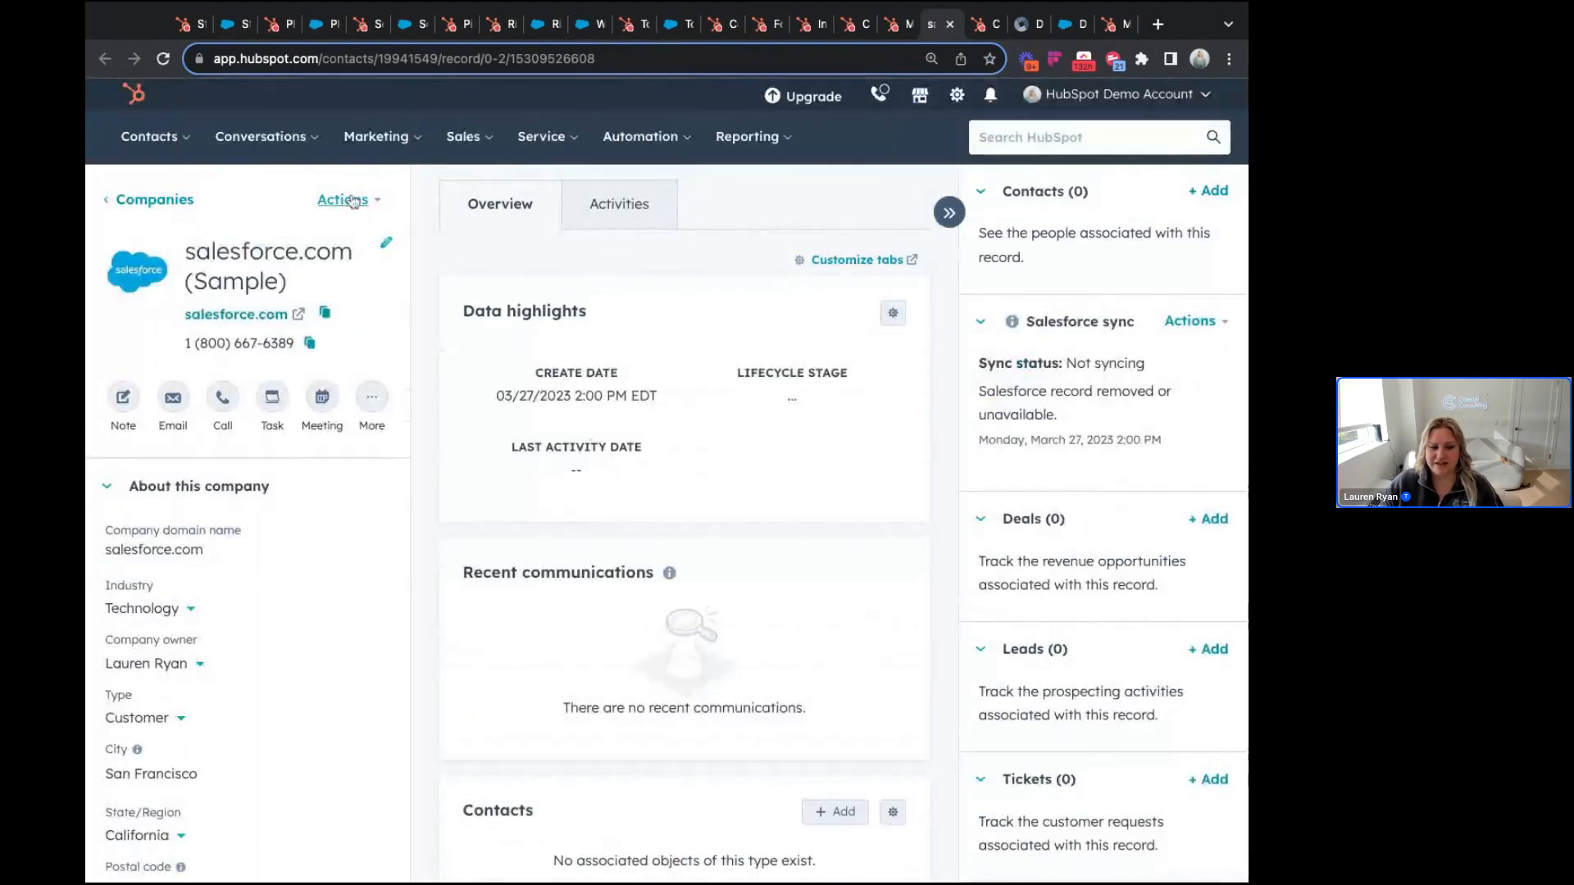
# Step: Delete the unsynced salesforce.com (Sample) company record and close its tab
pyautogui.click(342, 200)
pyautogui.click(461, 726)
pyautogui.click(565, 432)
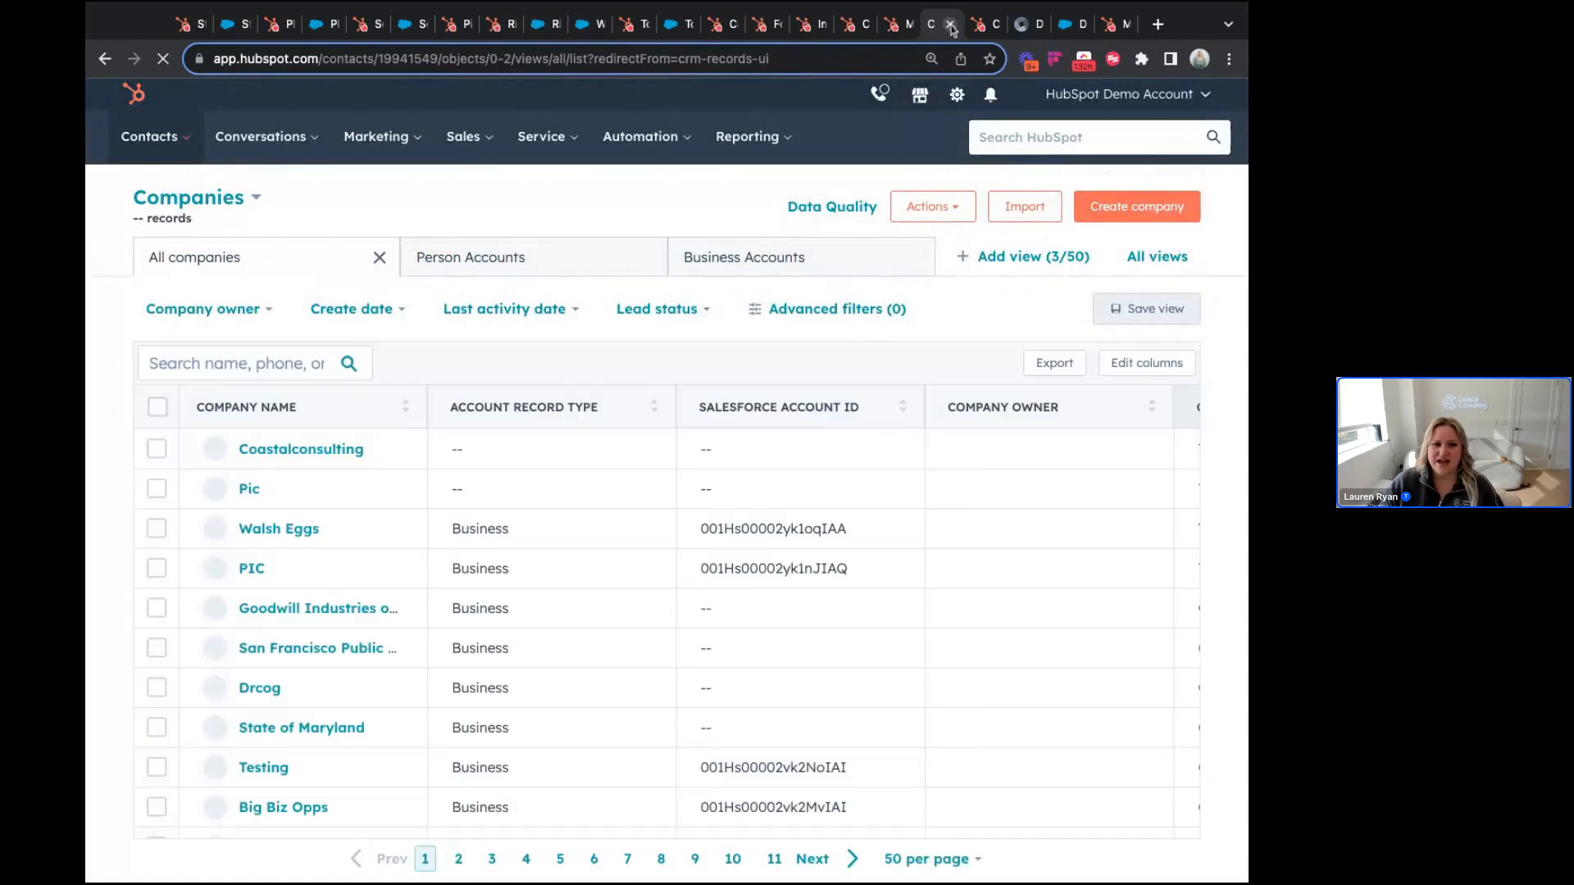
pyautogui.click(949, 25)
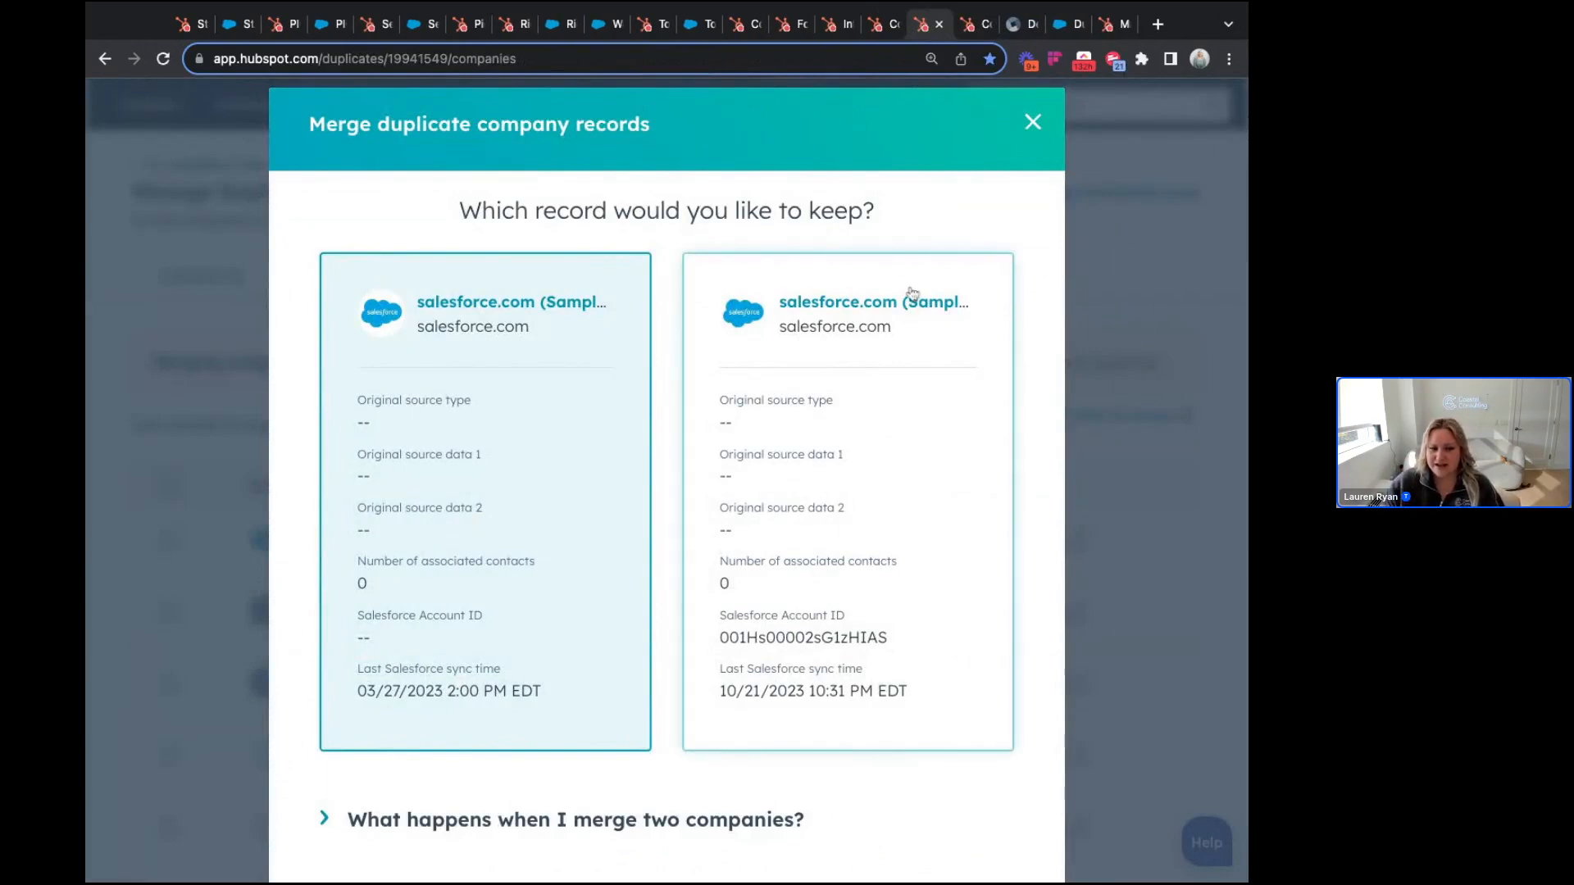
# Step: Scroll through the salesforce.com merge comparison, close it, and scan the duplicate company list
pyautogui.scroll(-1, 913, 294)
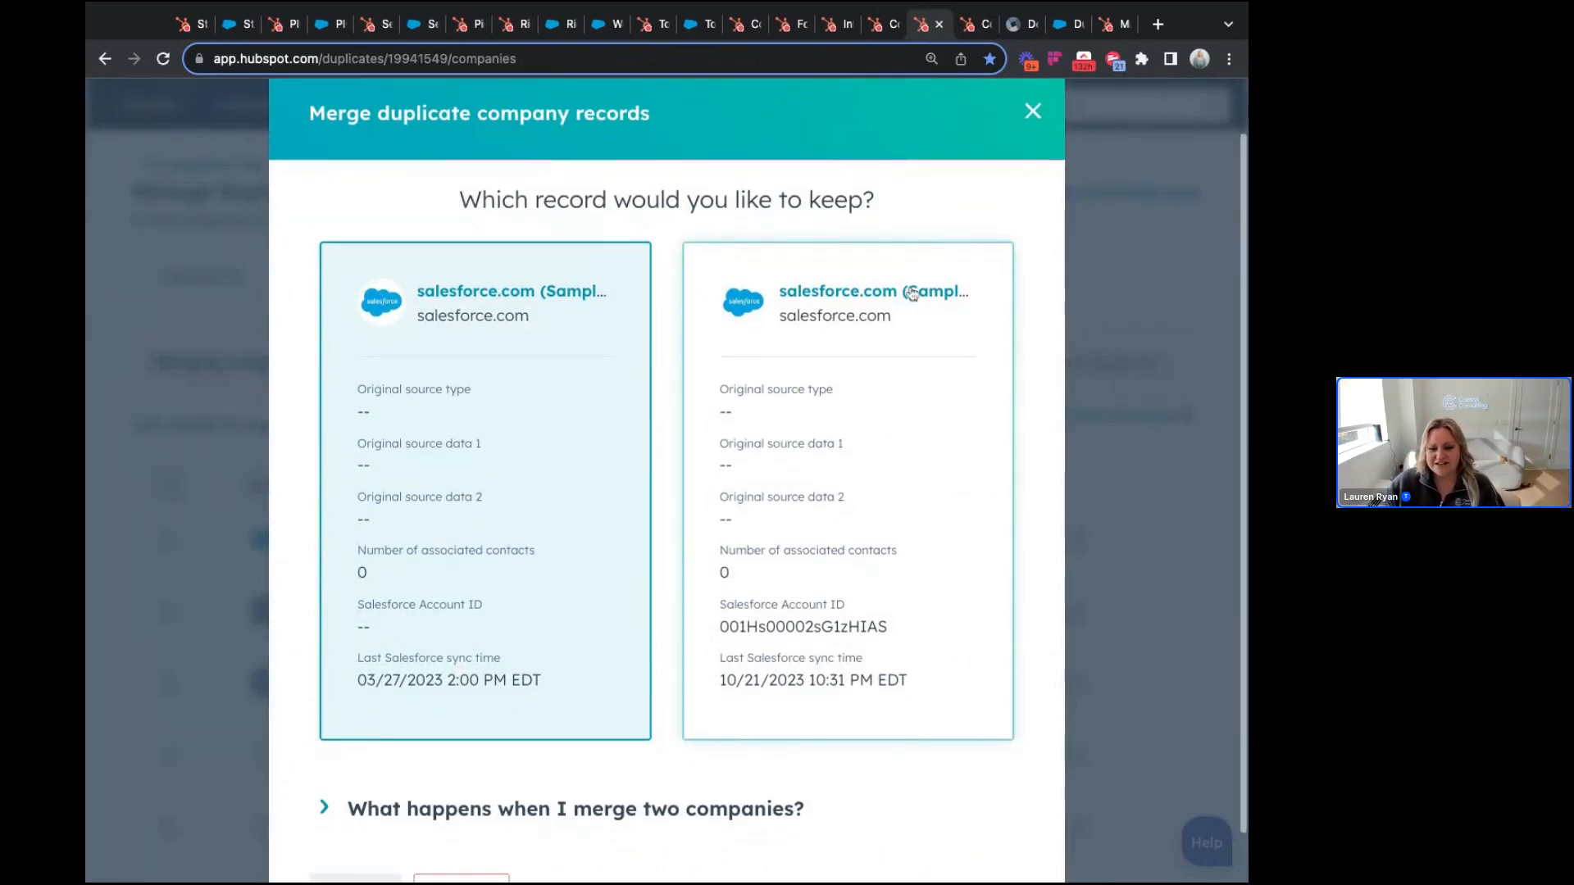
pyautogui.scroll(-2, 913, 293)
pyautogui.scroll(3, 910, 291)
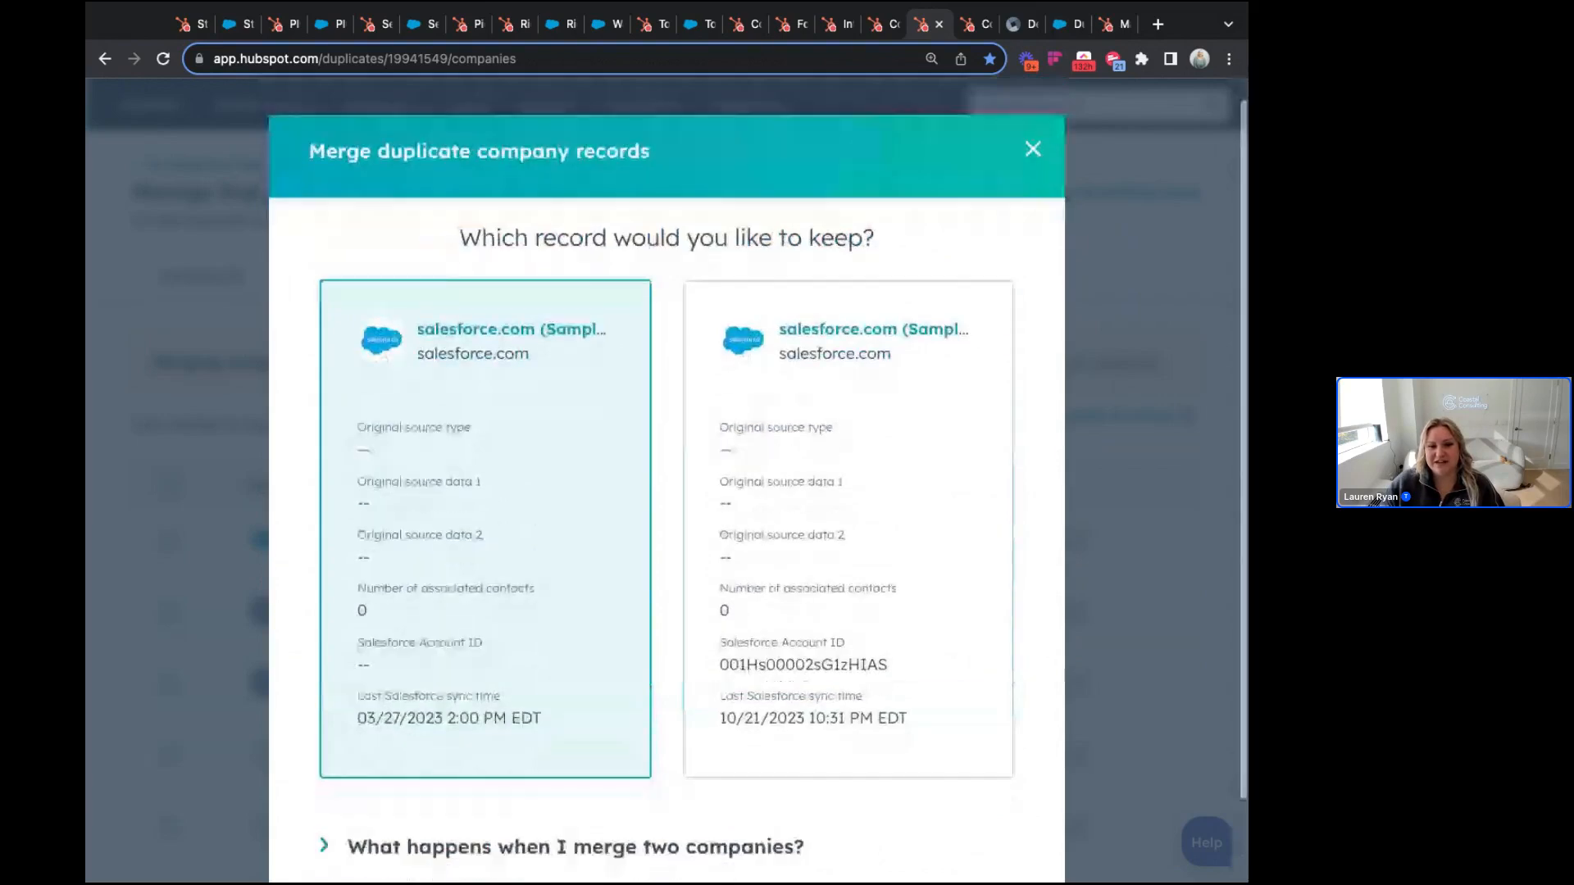
pyautogui.scroll(-1, 910, 292)
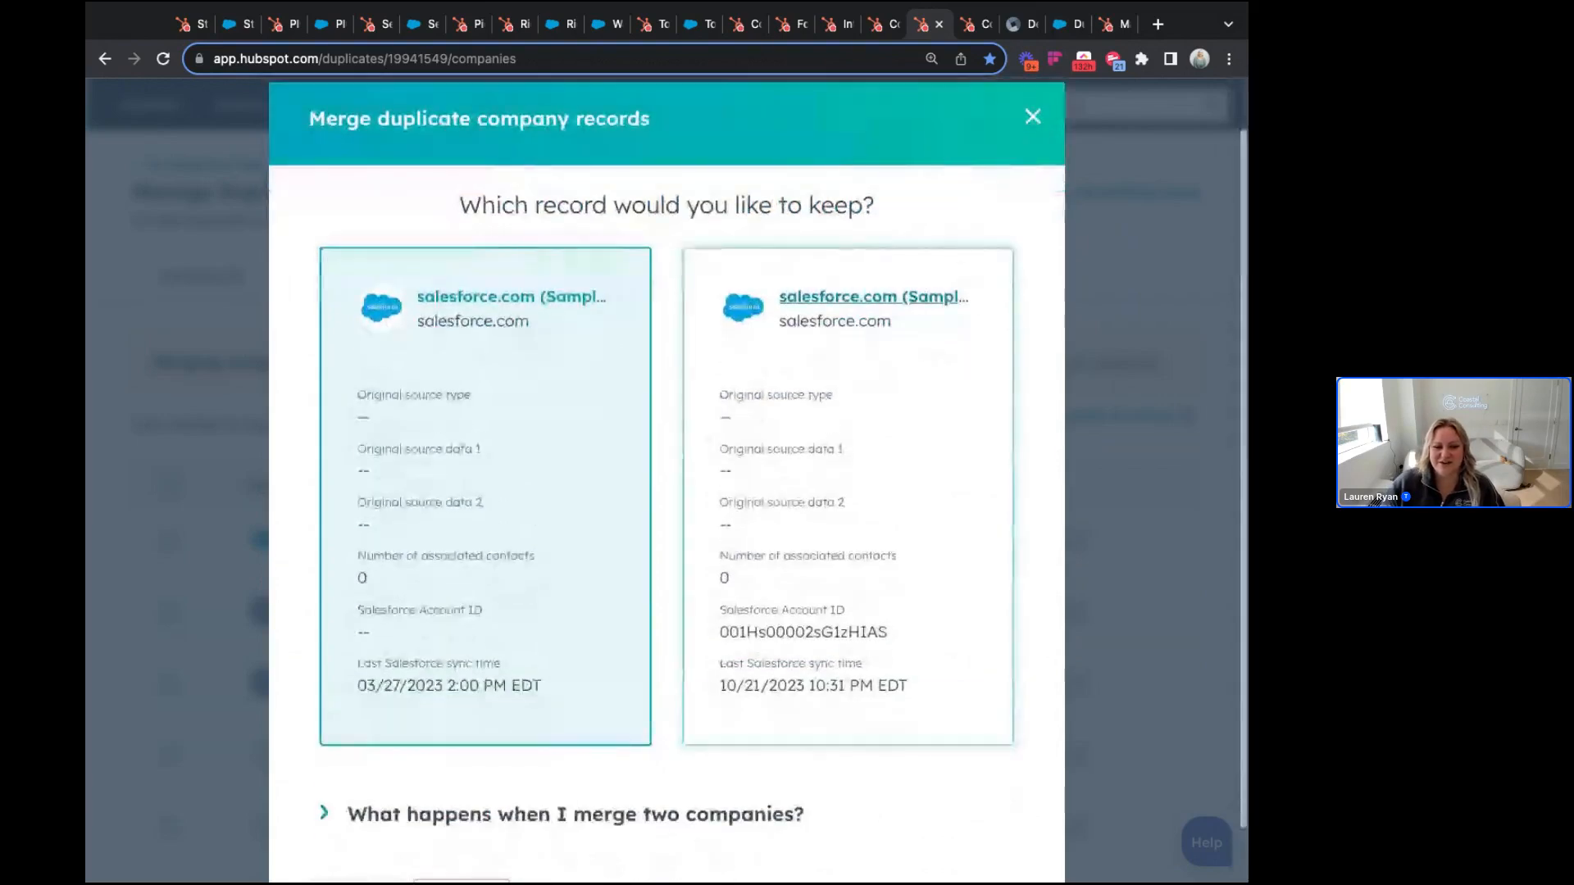
pyautogui.scroll(2, 1032, 117)
pyautogui.click(1031, 115)
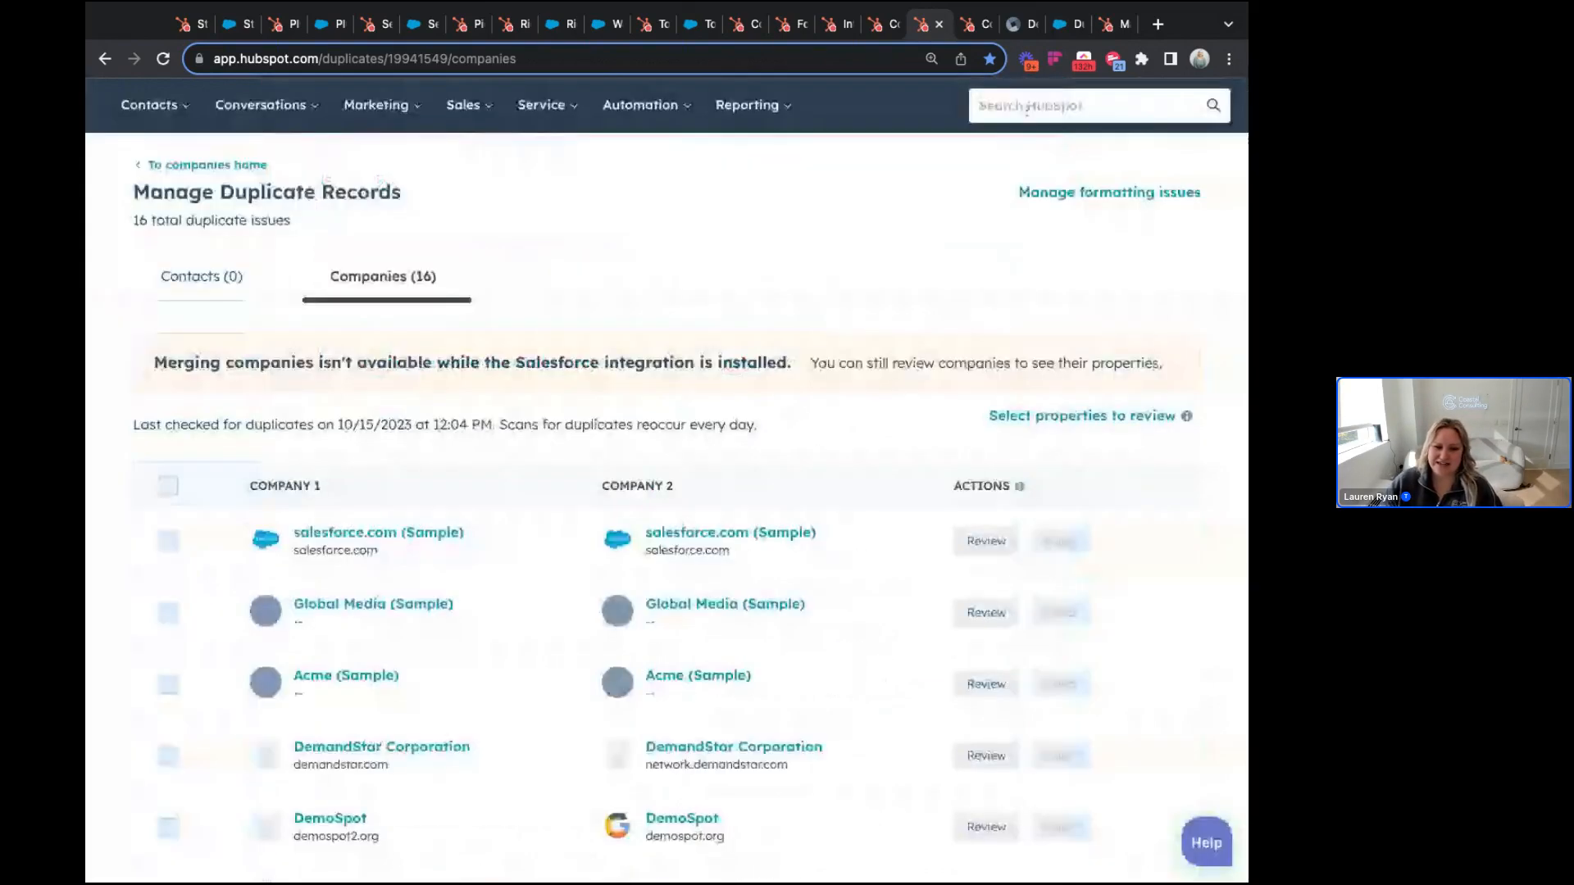
pyautogui.scroll(-2, 858, 591)
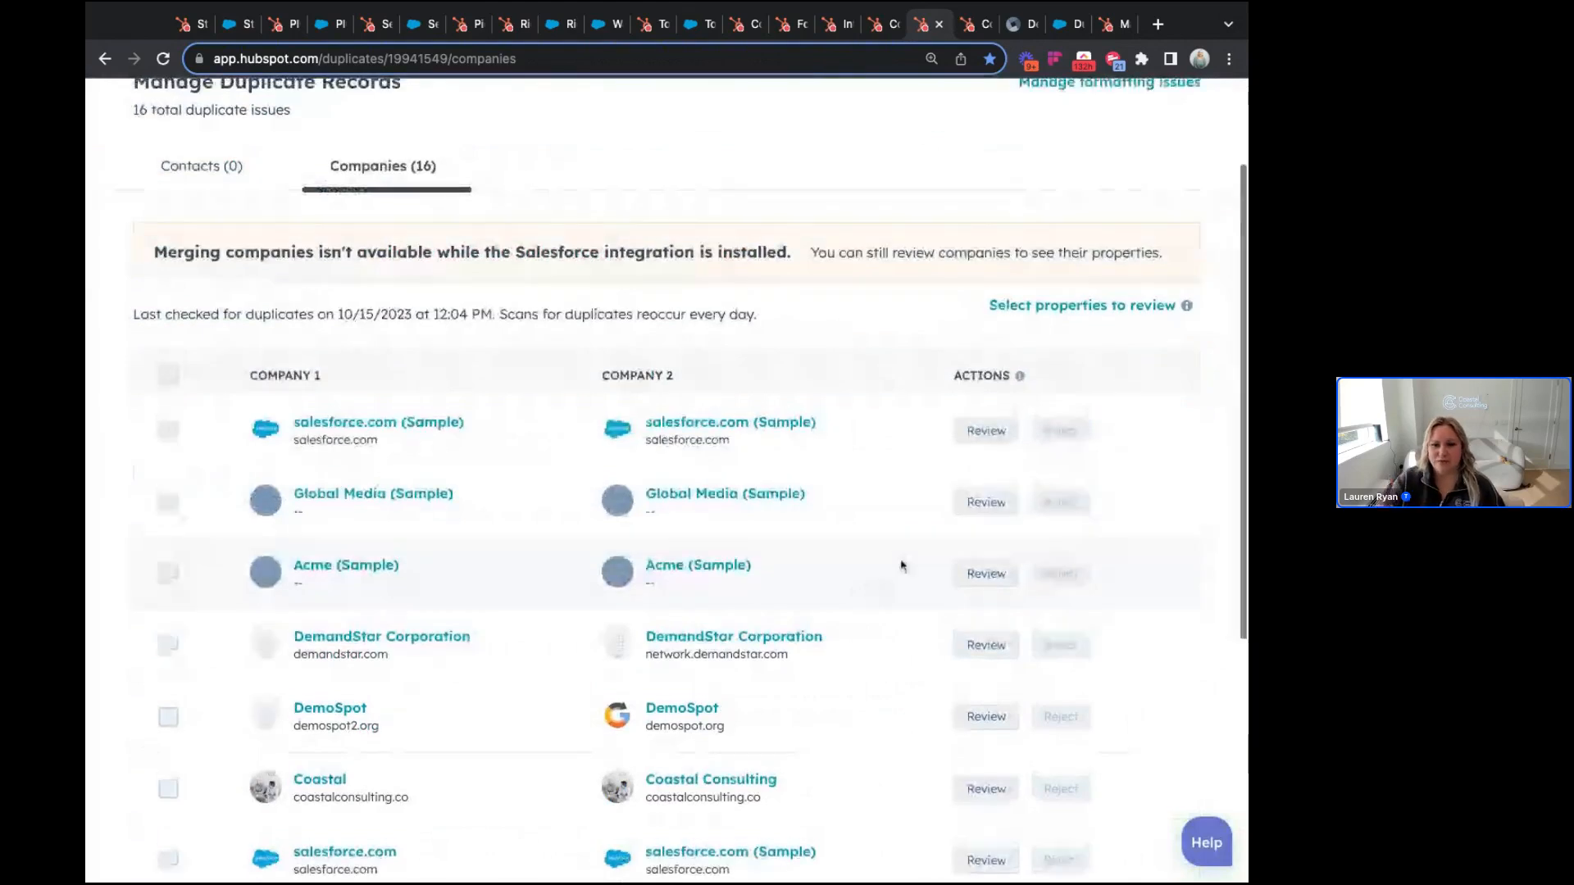
pyautogui.scroll(1, 902, 566)
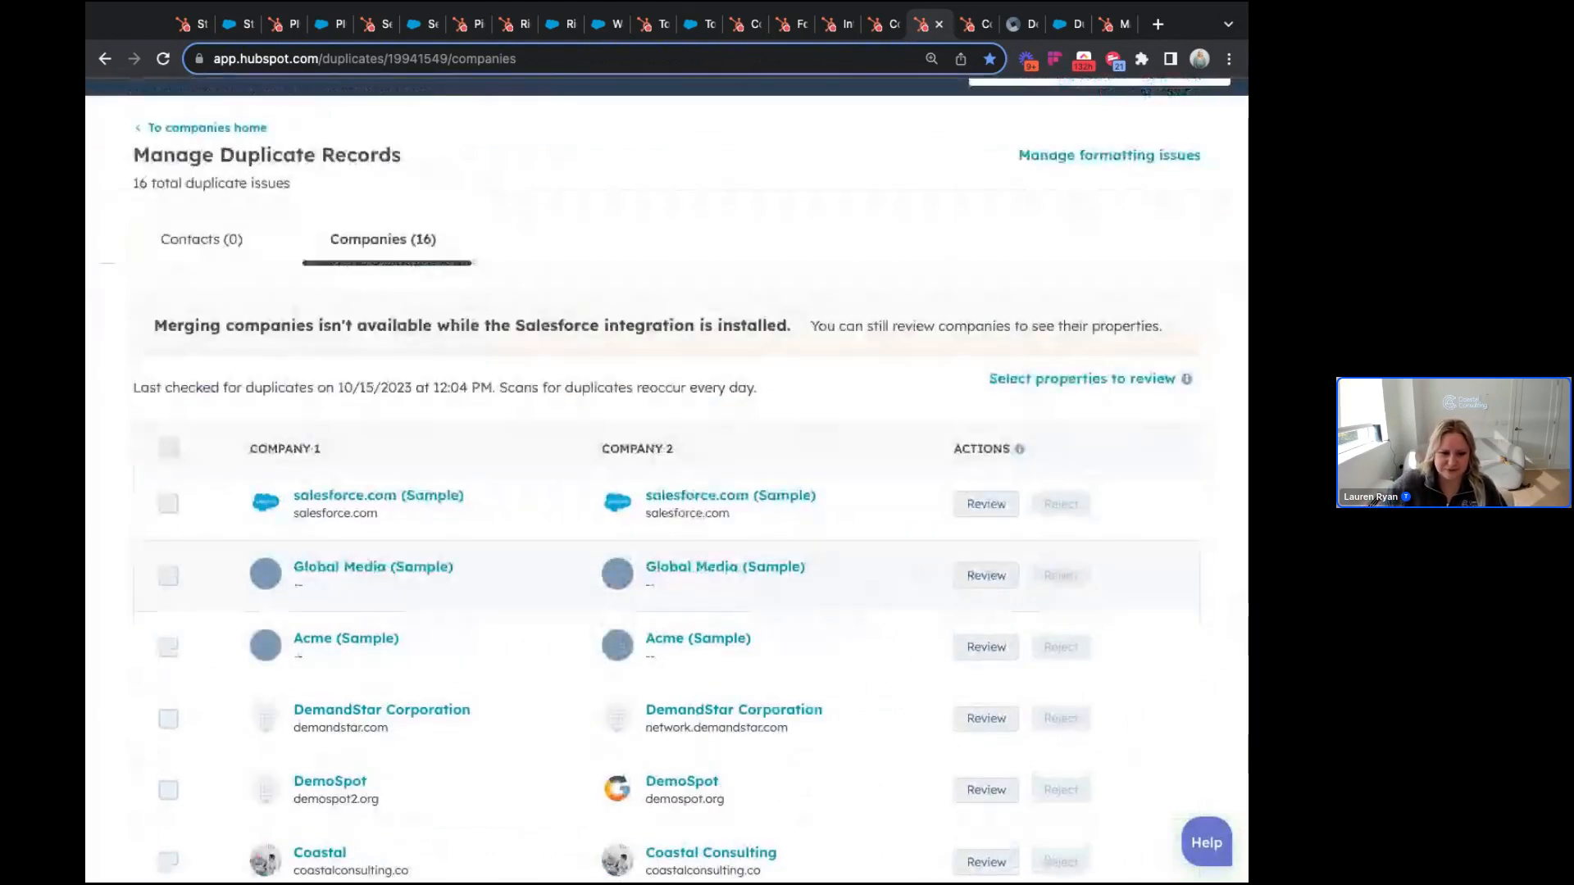
pyautogui.scroll(1, 666, 492)
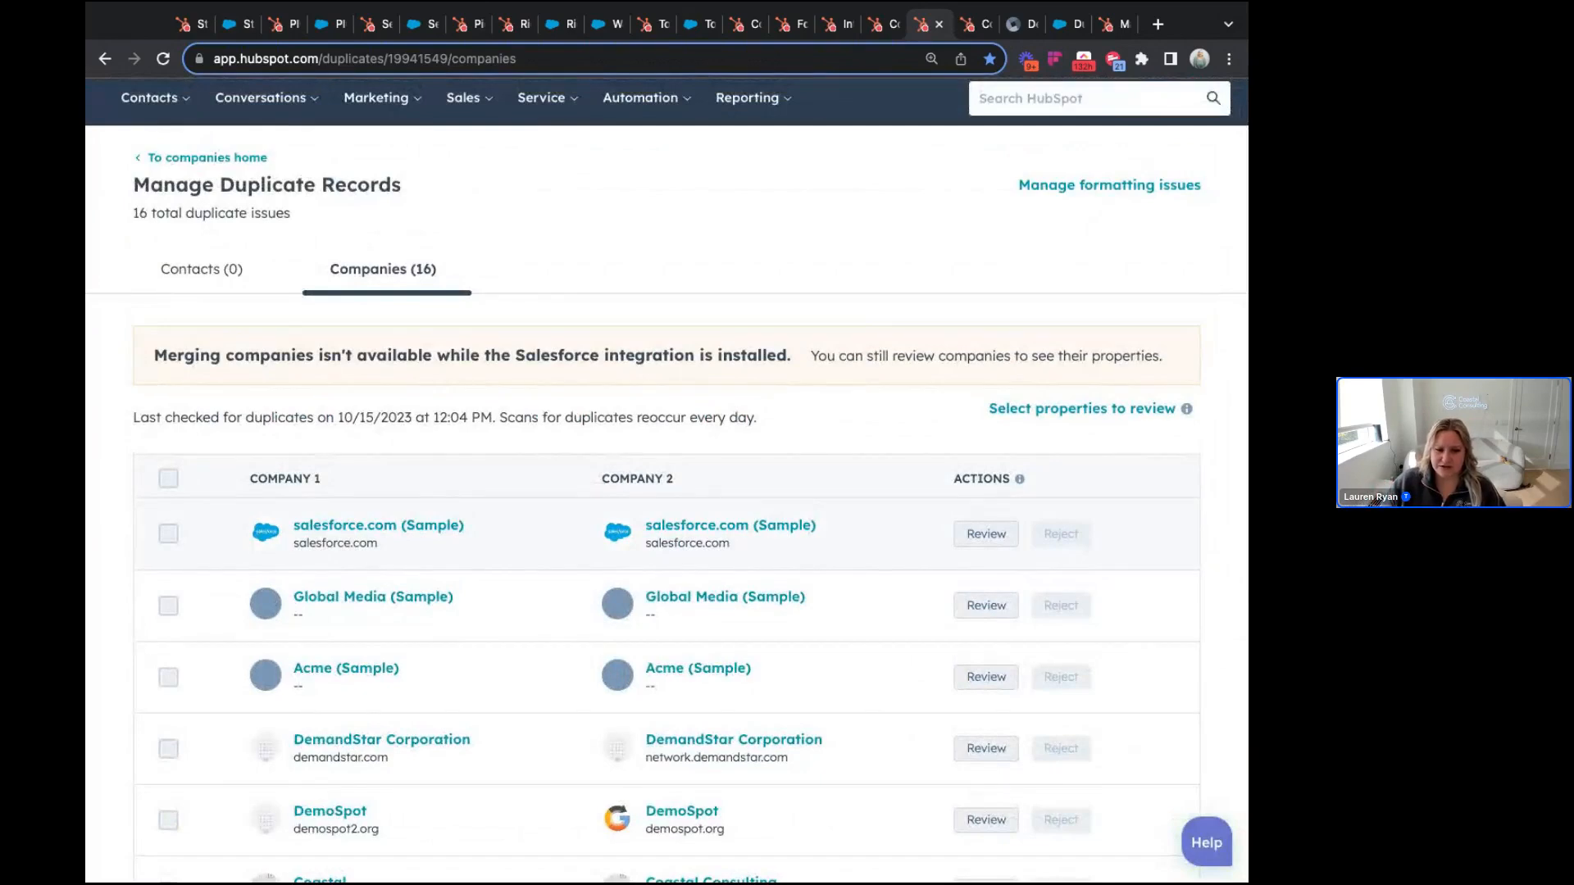
# Step: Open the Global Media (Sample) merge comparison and compare its two records, keeping the first
pyautogui.click(984, 605)
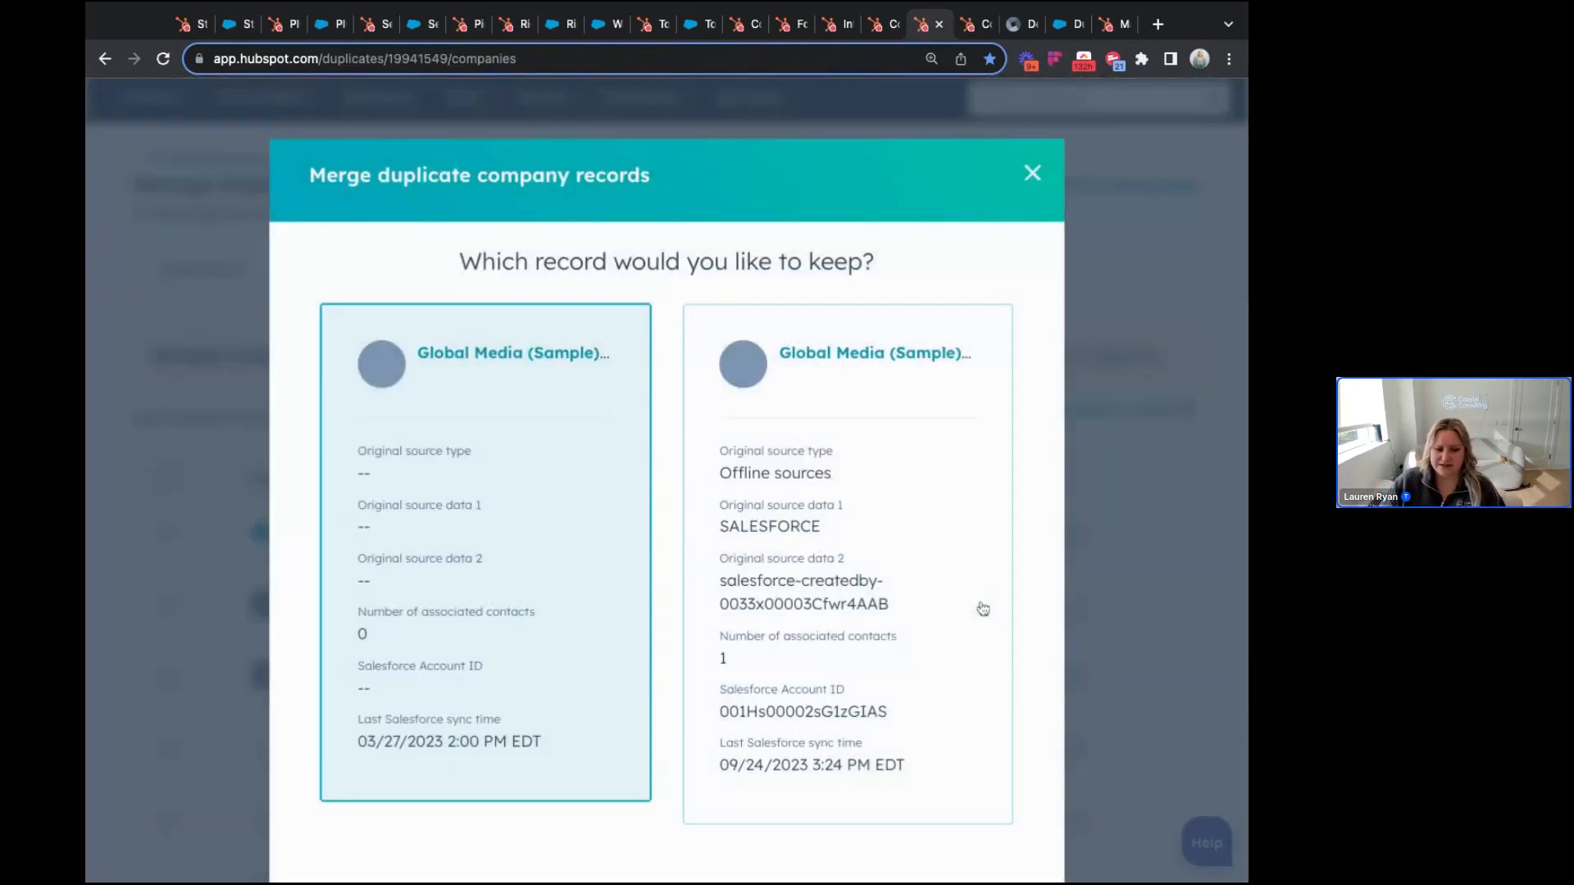
pyautogui.click(721, 660)
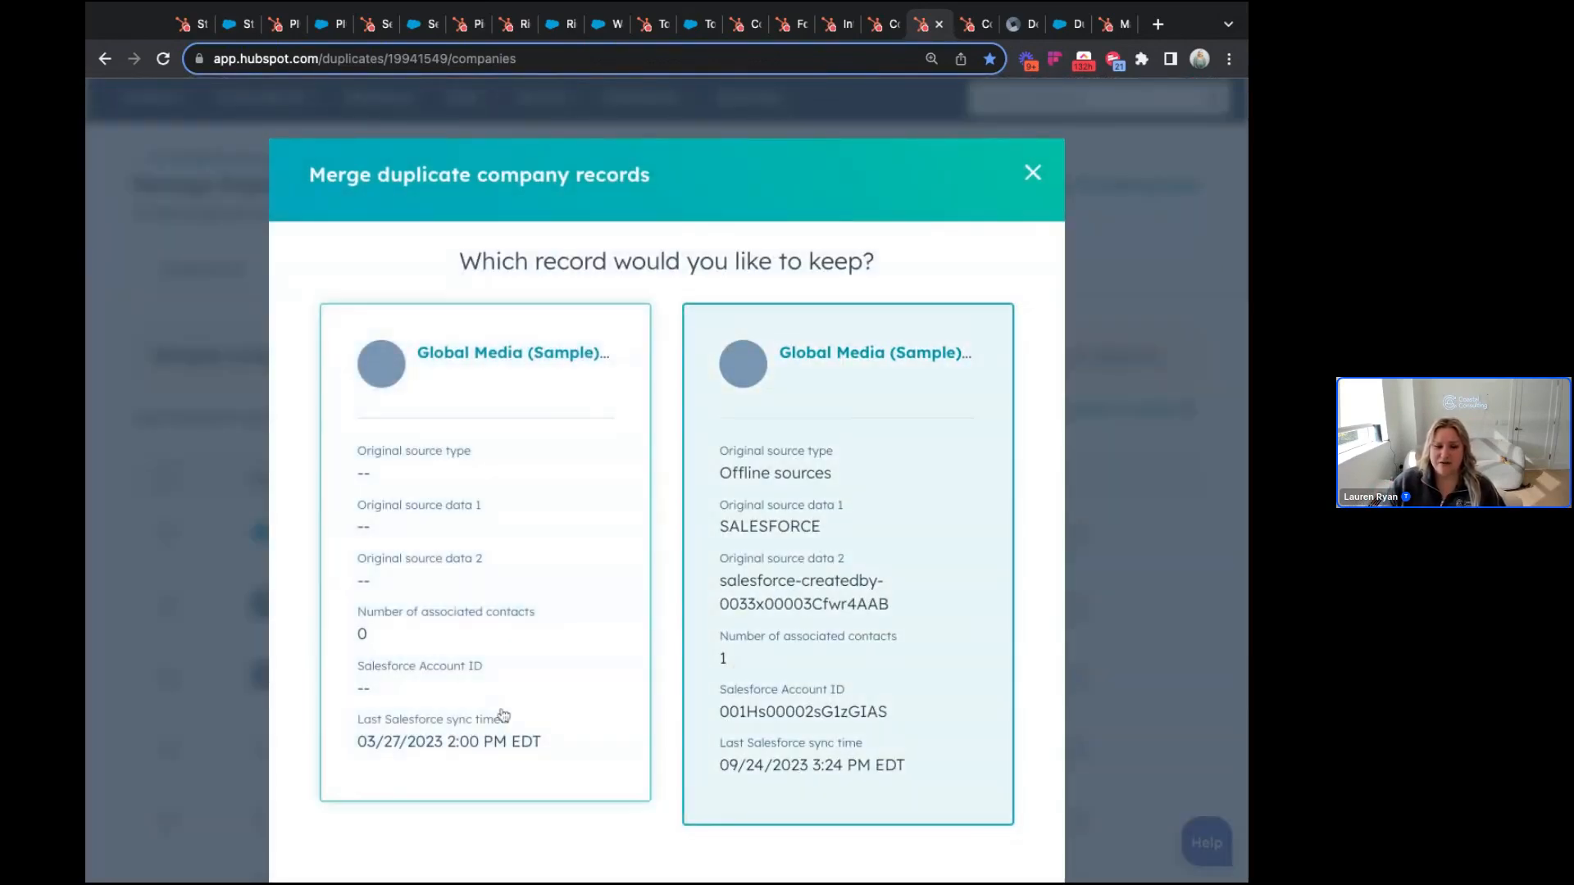
pyautogui.click(455, 683)
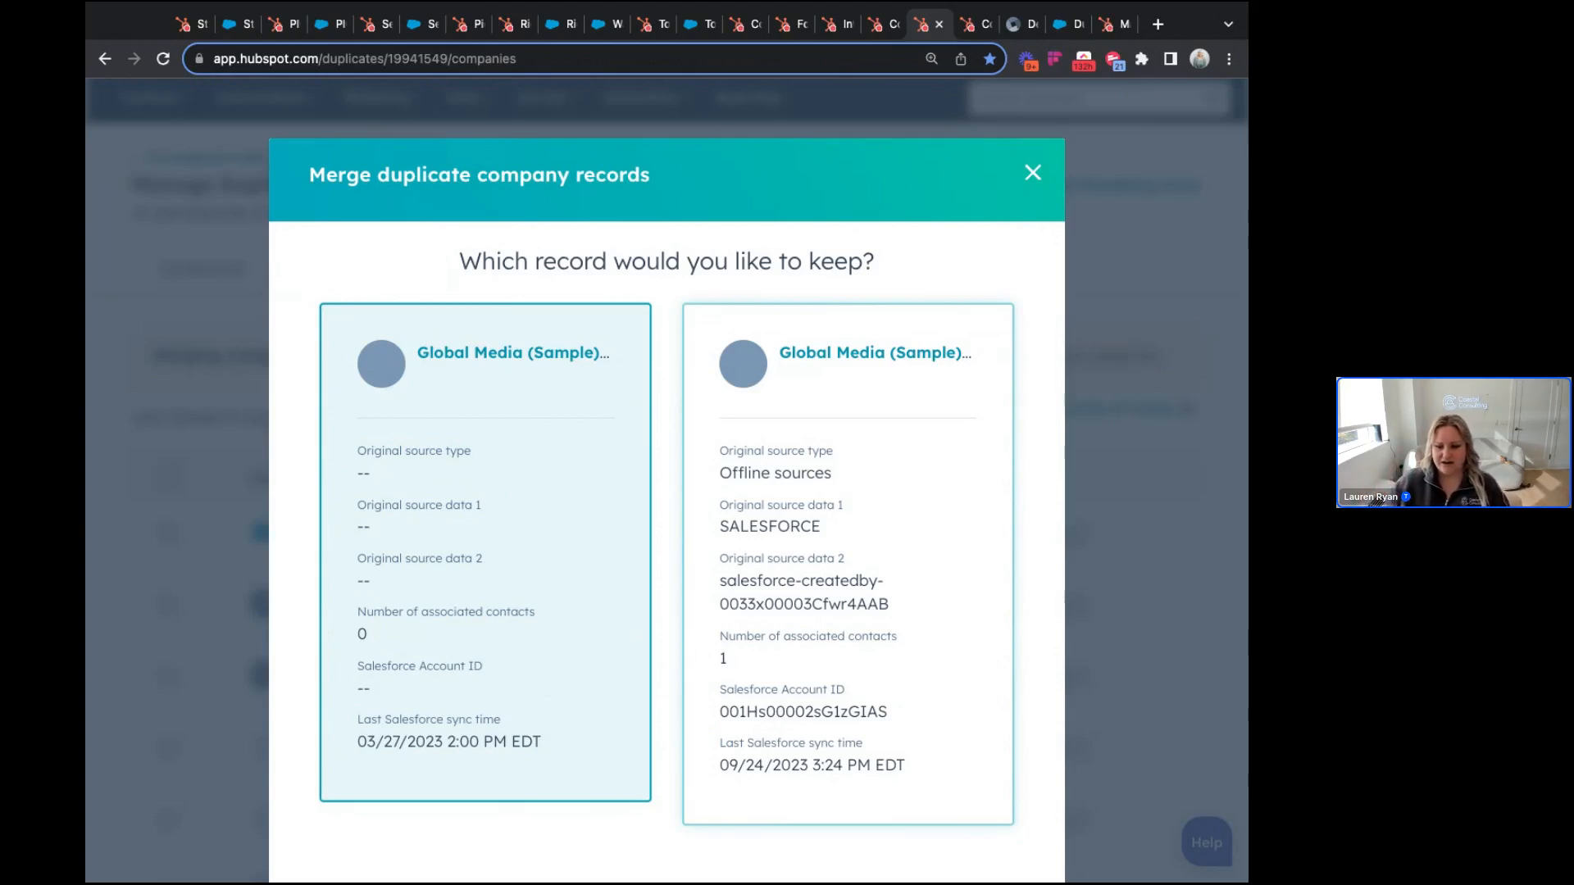
# Step: Switch among the open browser tabs to another duplicates page
pyautogui.click(1119, 25)
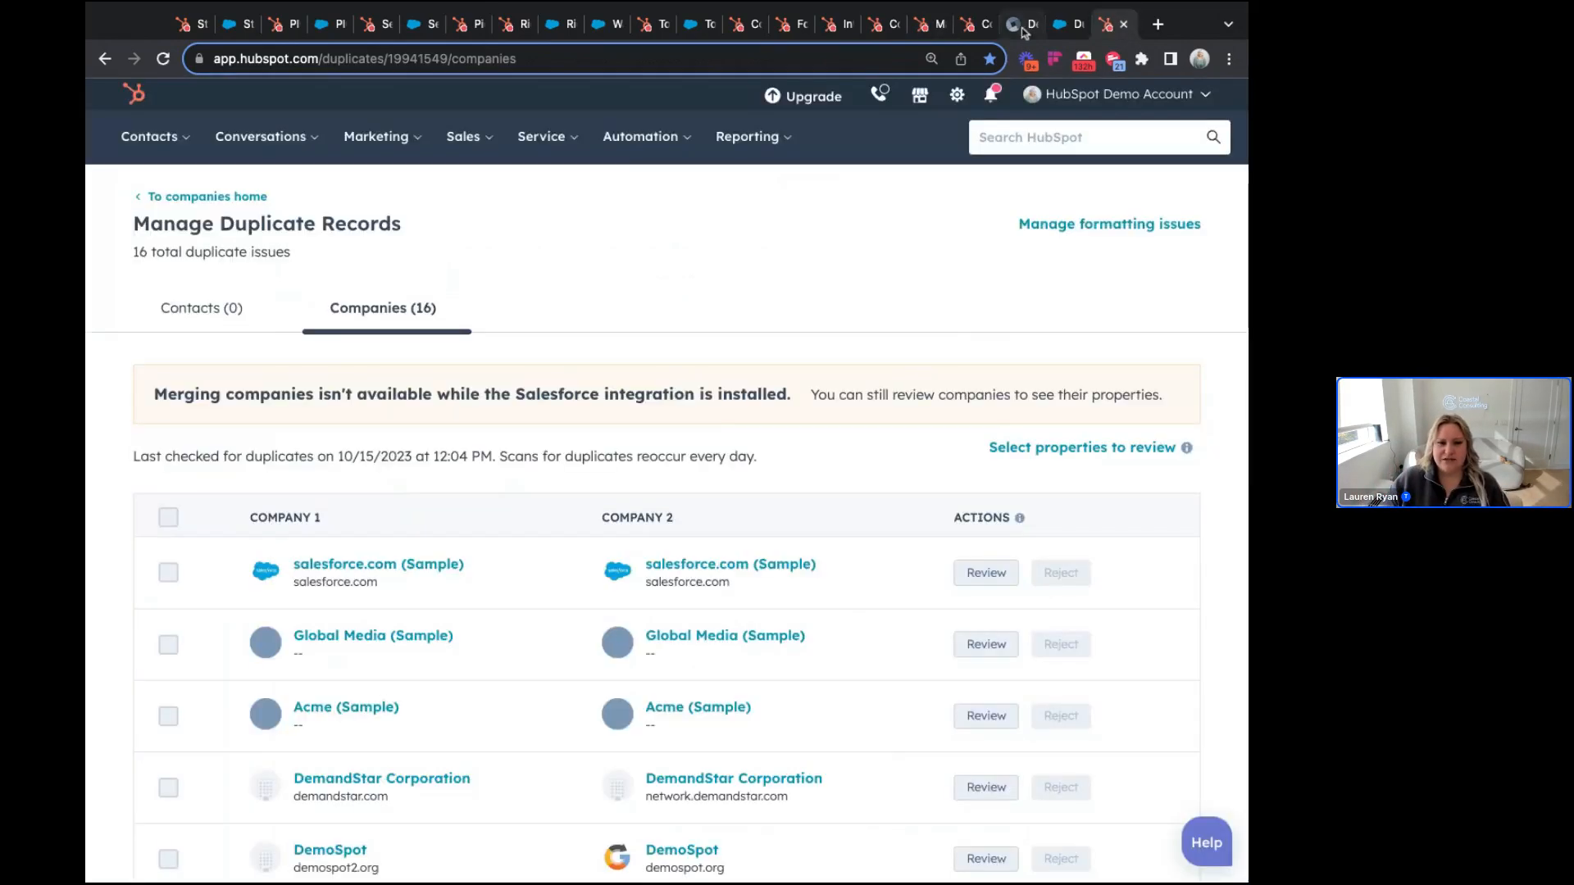
pyautogui.click(980, 27)
pyautogui.click(932, 31)
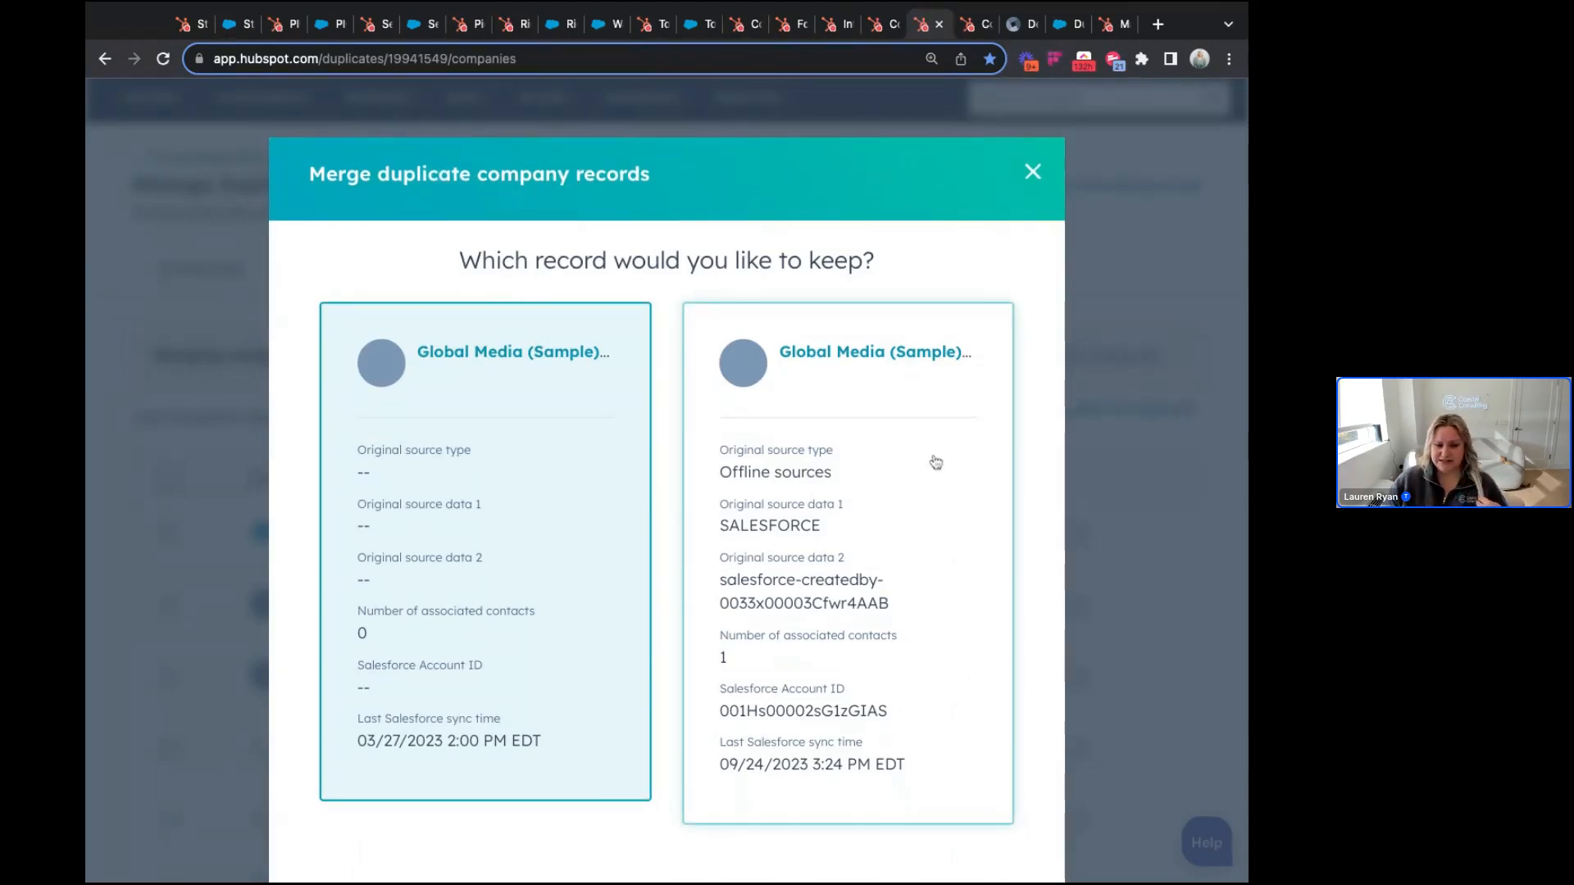
# Step: Close the Global Media merge comparison to return to the 16 company duplicate issues
pyautogui.scroll(-1, 527, 323)
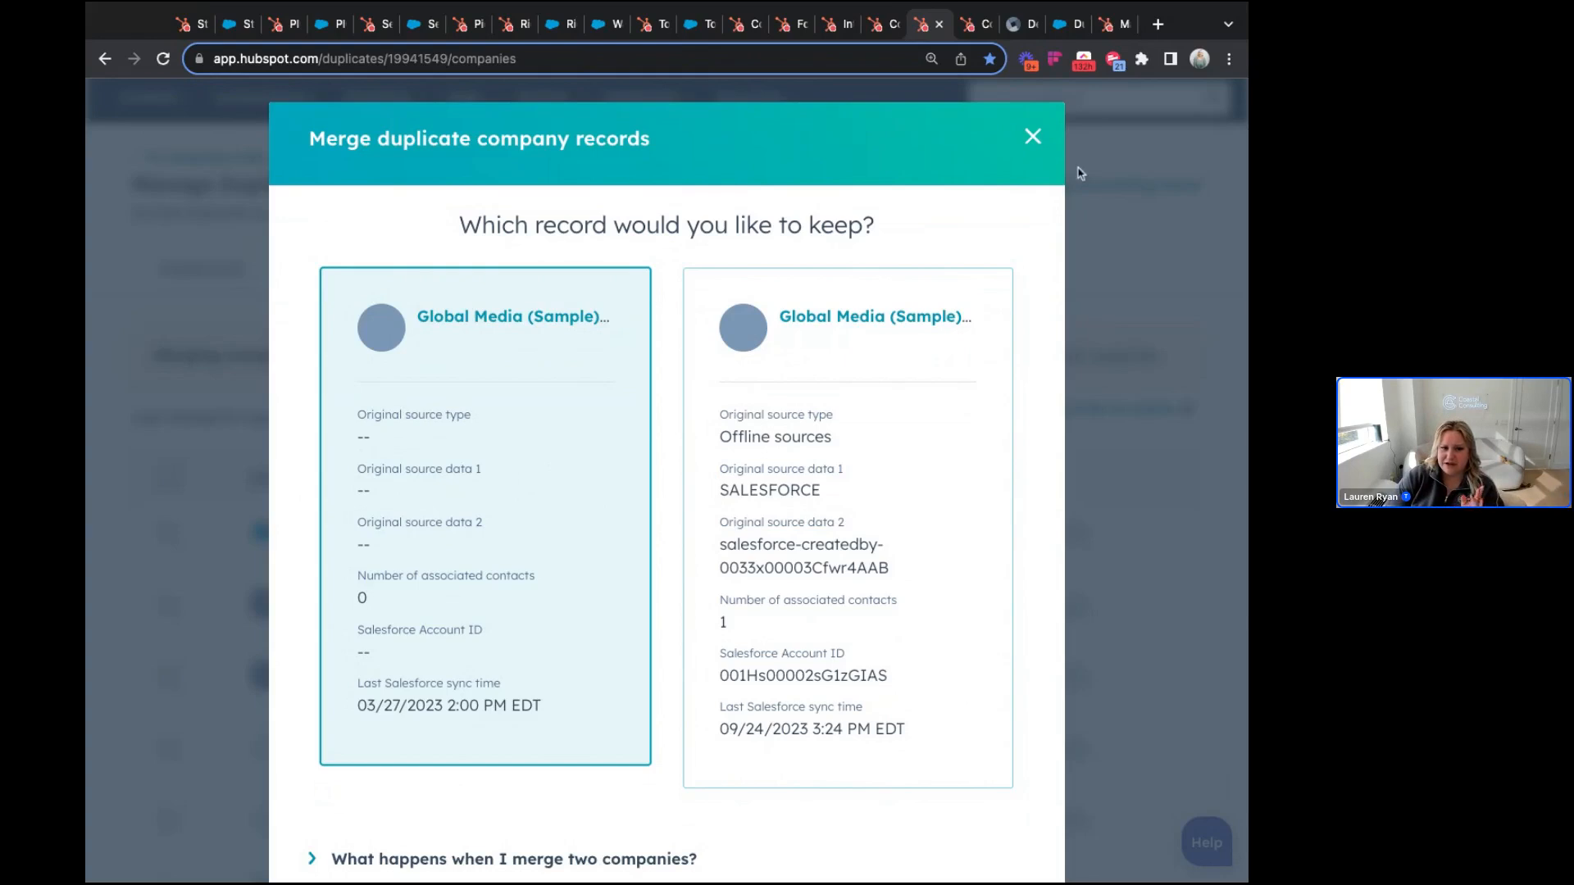
pyautogui.click(1033, 137)
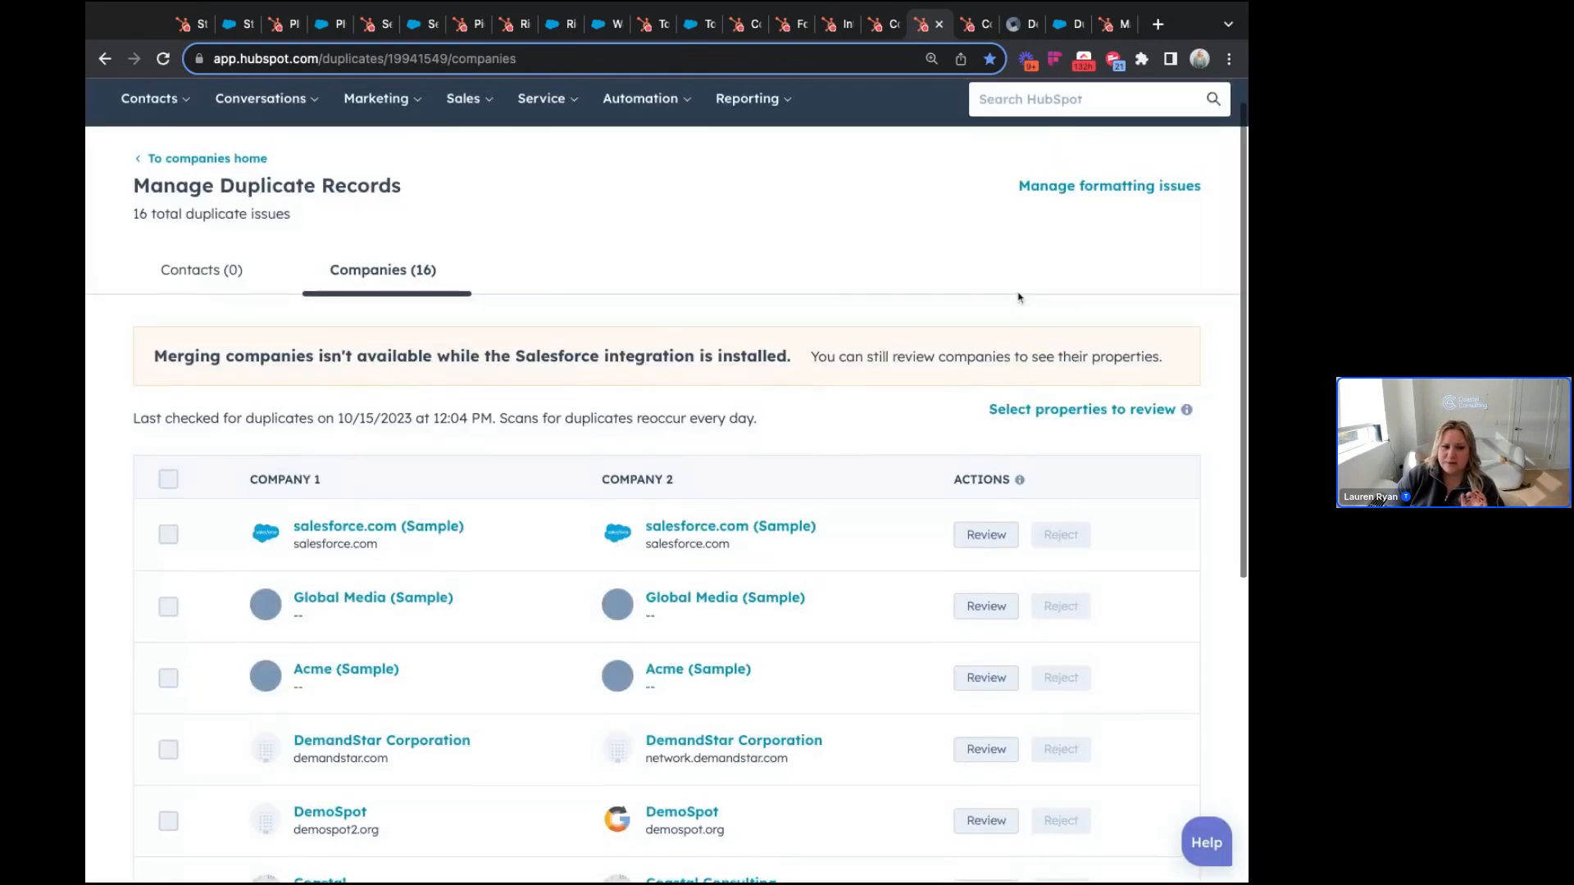
# Step: Check duplicate contacts, return to the 14 company duplicates, then go to the Companies settings tab
pyautogui.scroll(2, 1019, 297)
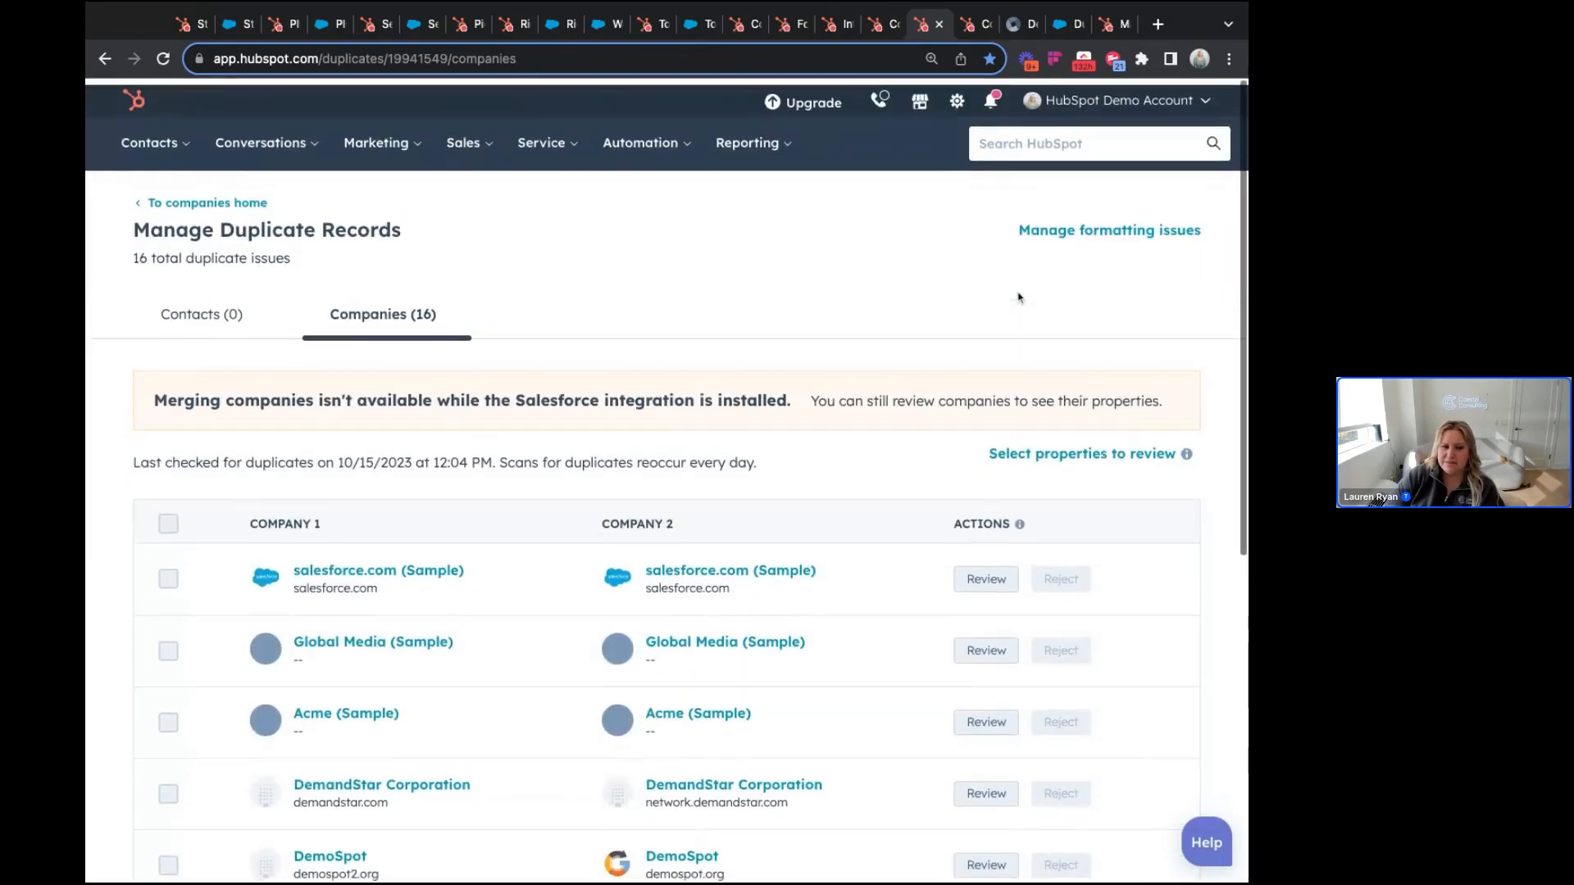
pyautogui.click(184, 308)
pyautogui.click(405, 309)
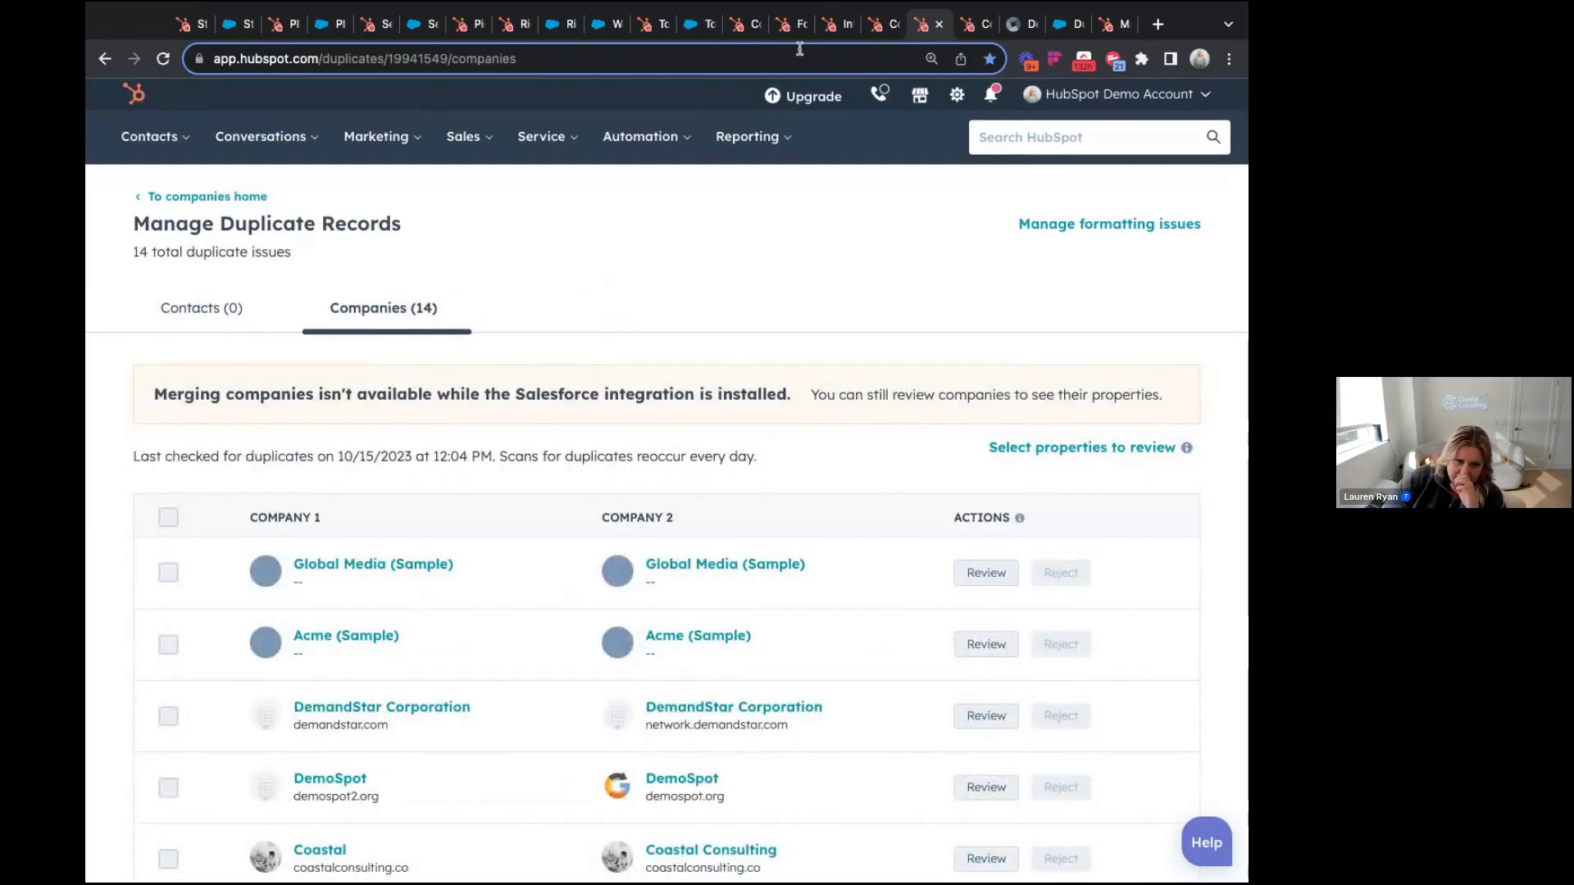
pyautogui.click(981, 26)
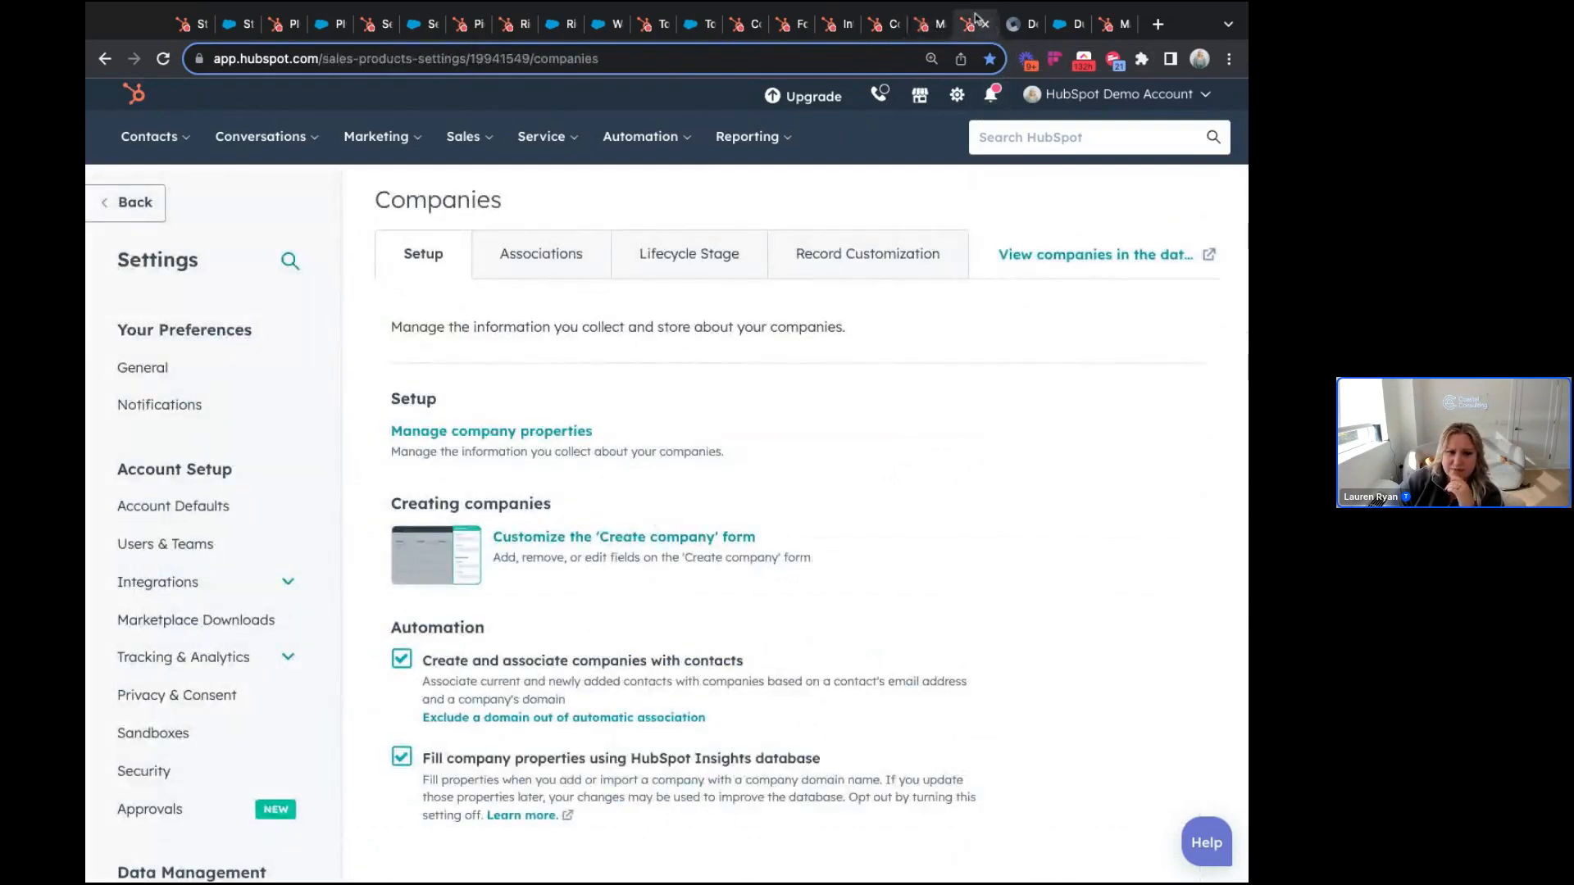
# Step: Bring up the Insycle 'Deduplicate HubSpot Companies and Salesforce Accounts' help article tab
pyautogui.click(1016, 25)
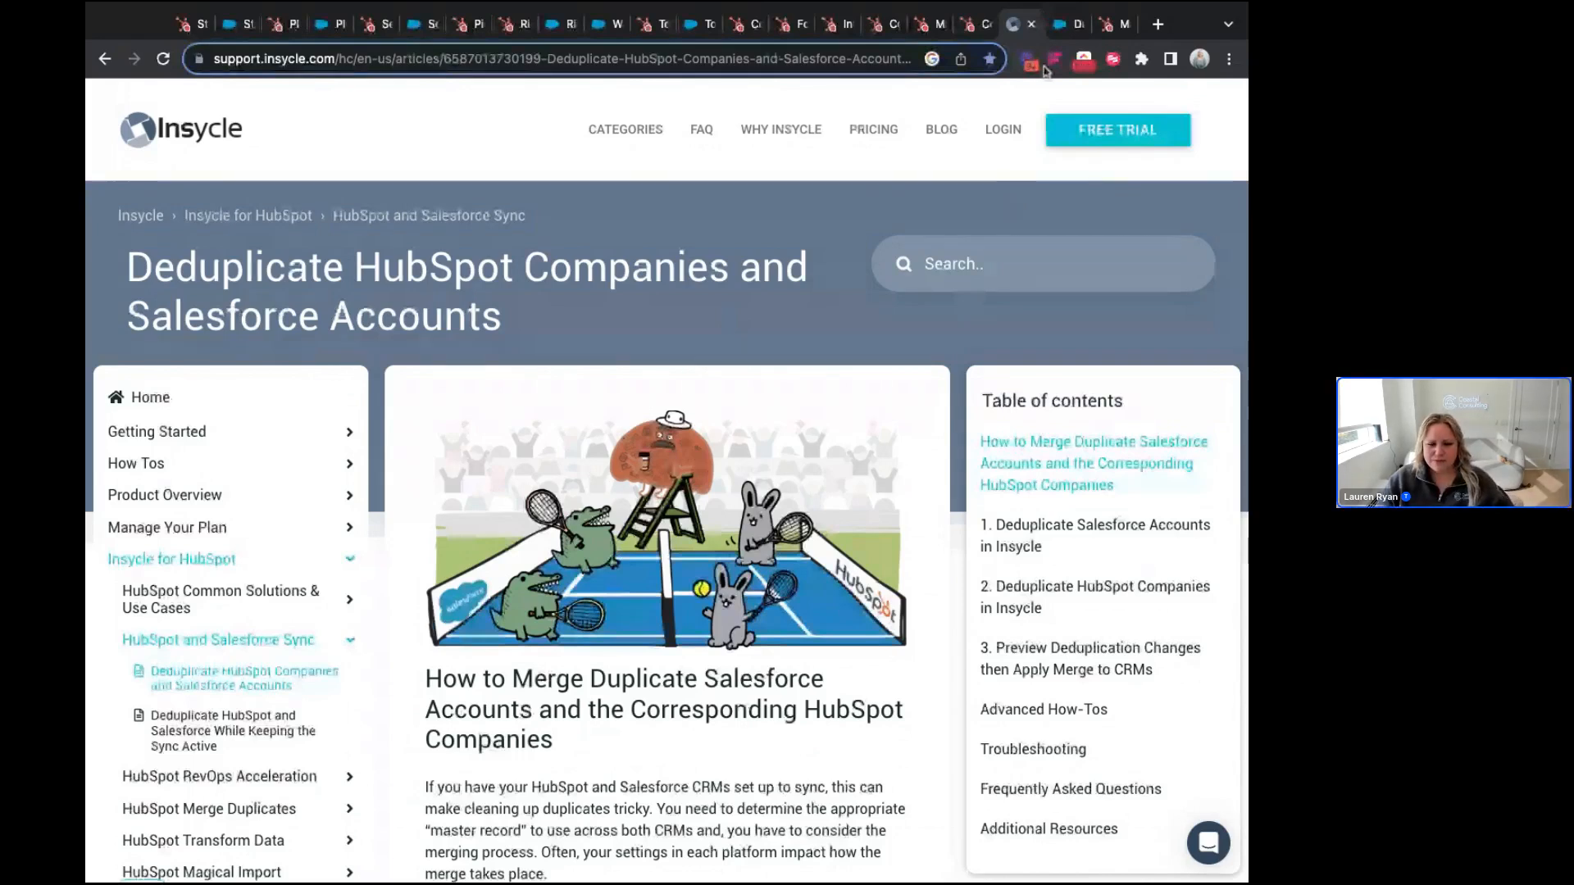
# Step: Bring up the Salesforce Duplicate Contacts report tab showing 6 records
pyautogui.click(1056, 31)
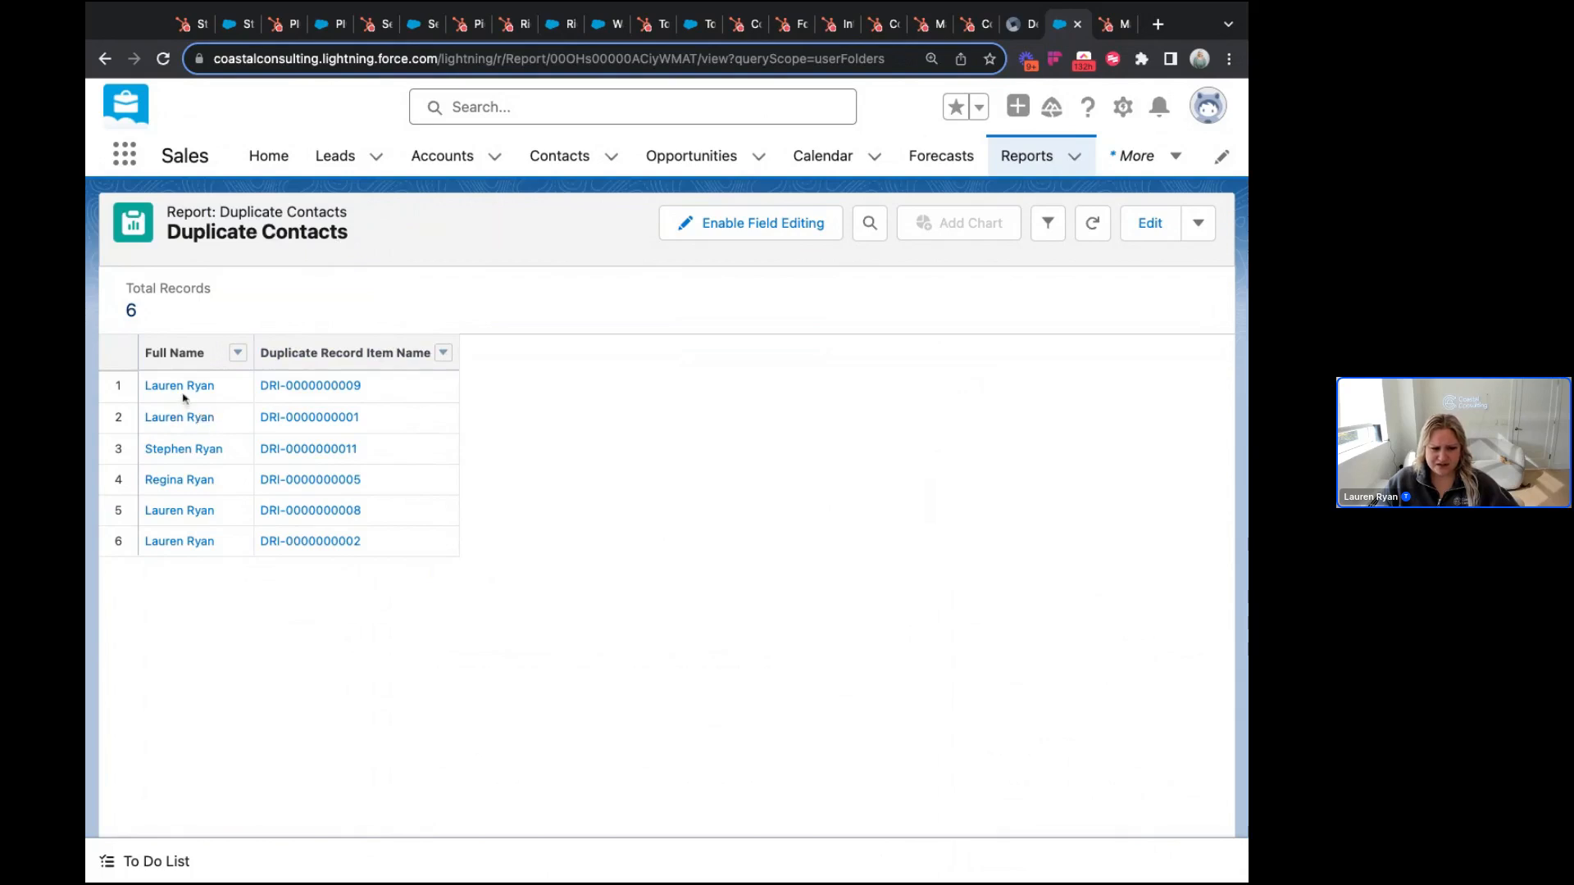
pyautogui.click(297, 398)
pyautogui.moveTo(324, 470)
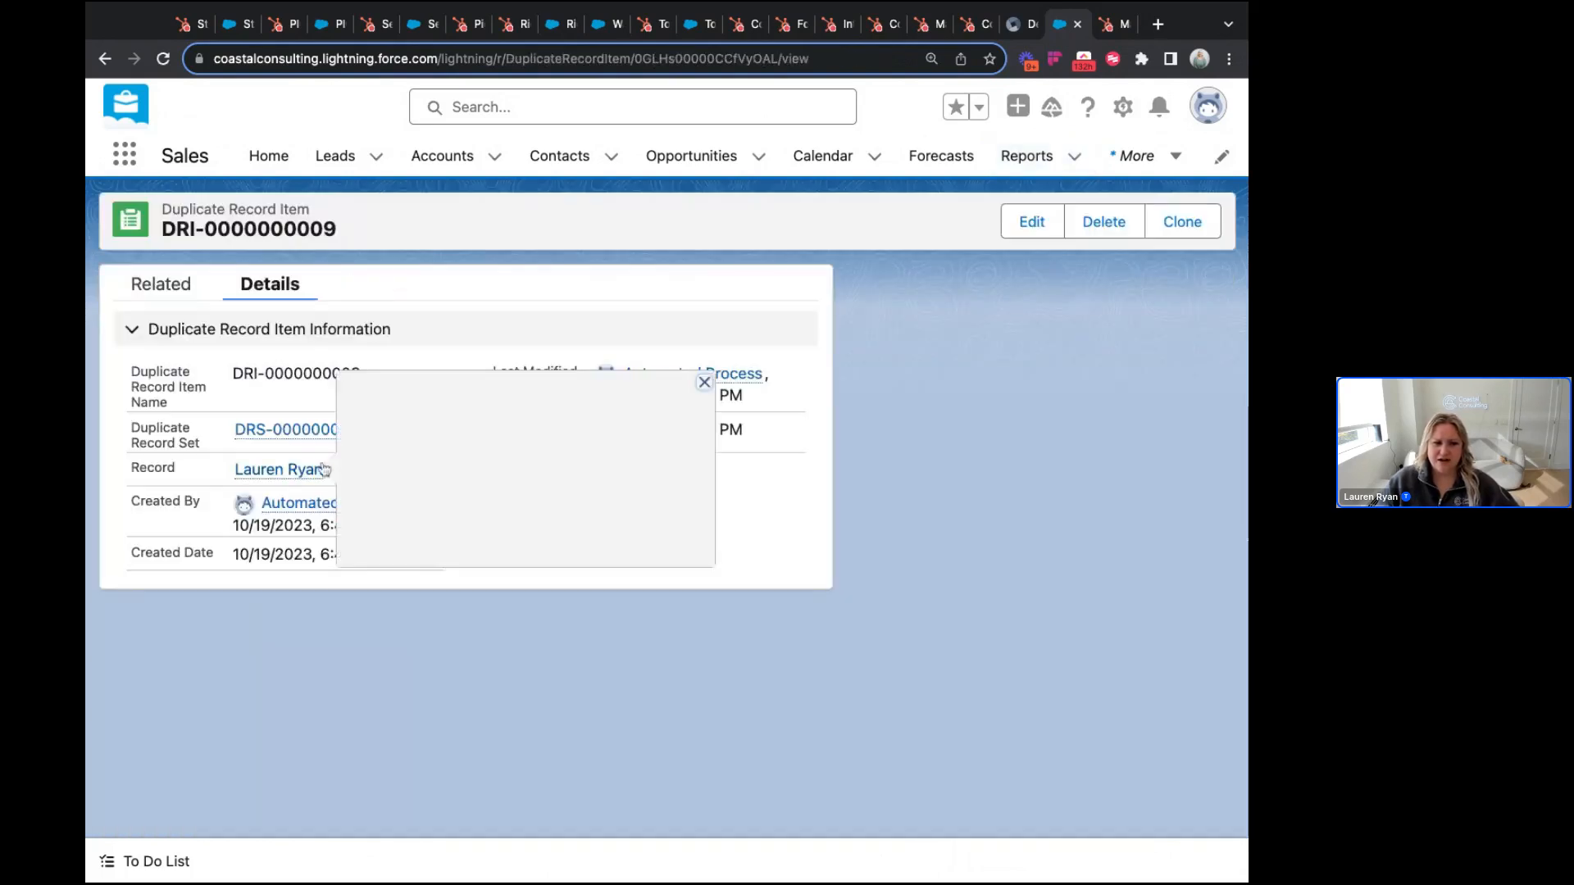
pyautogui.click(264, 429)
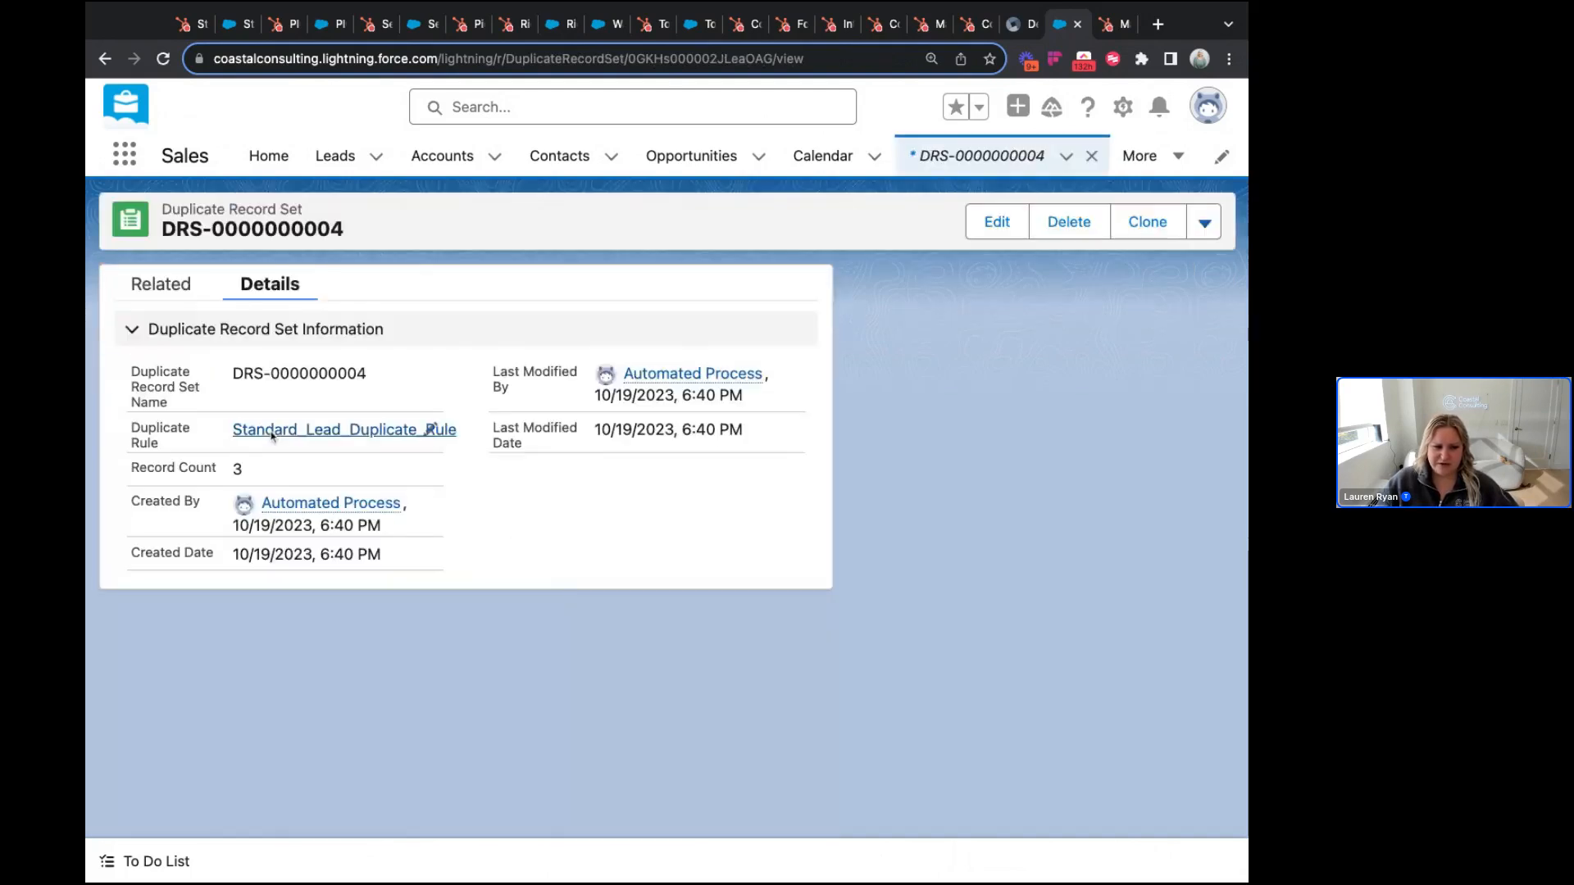
pyautogui.click(176, 297)
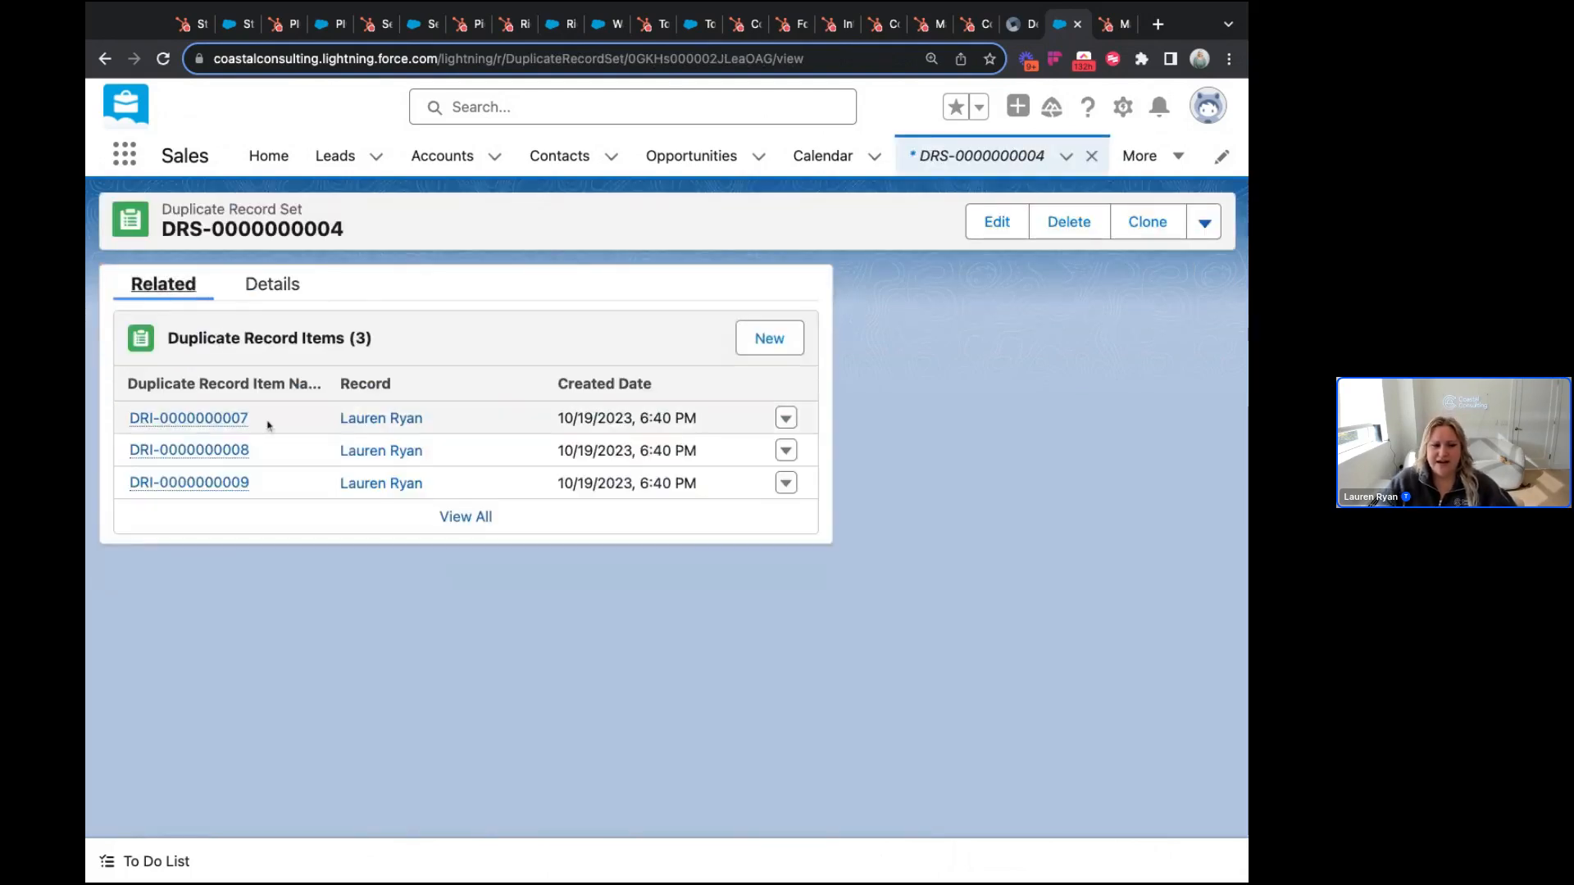
pyautogui.keyDown('super'); pyautogui.click(398, 450); pyautogui.keyUp('super')
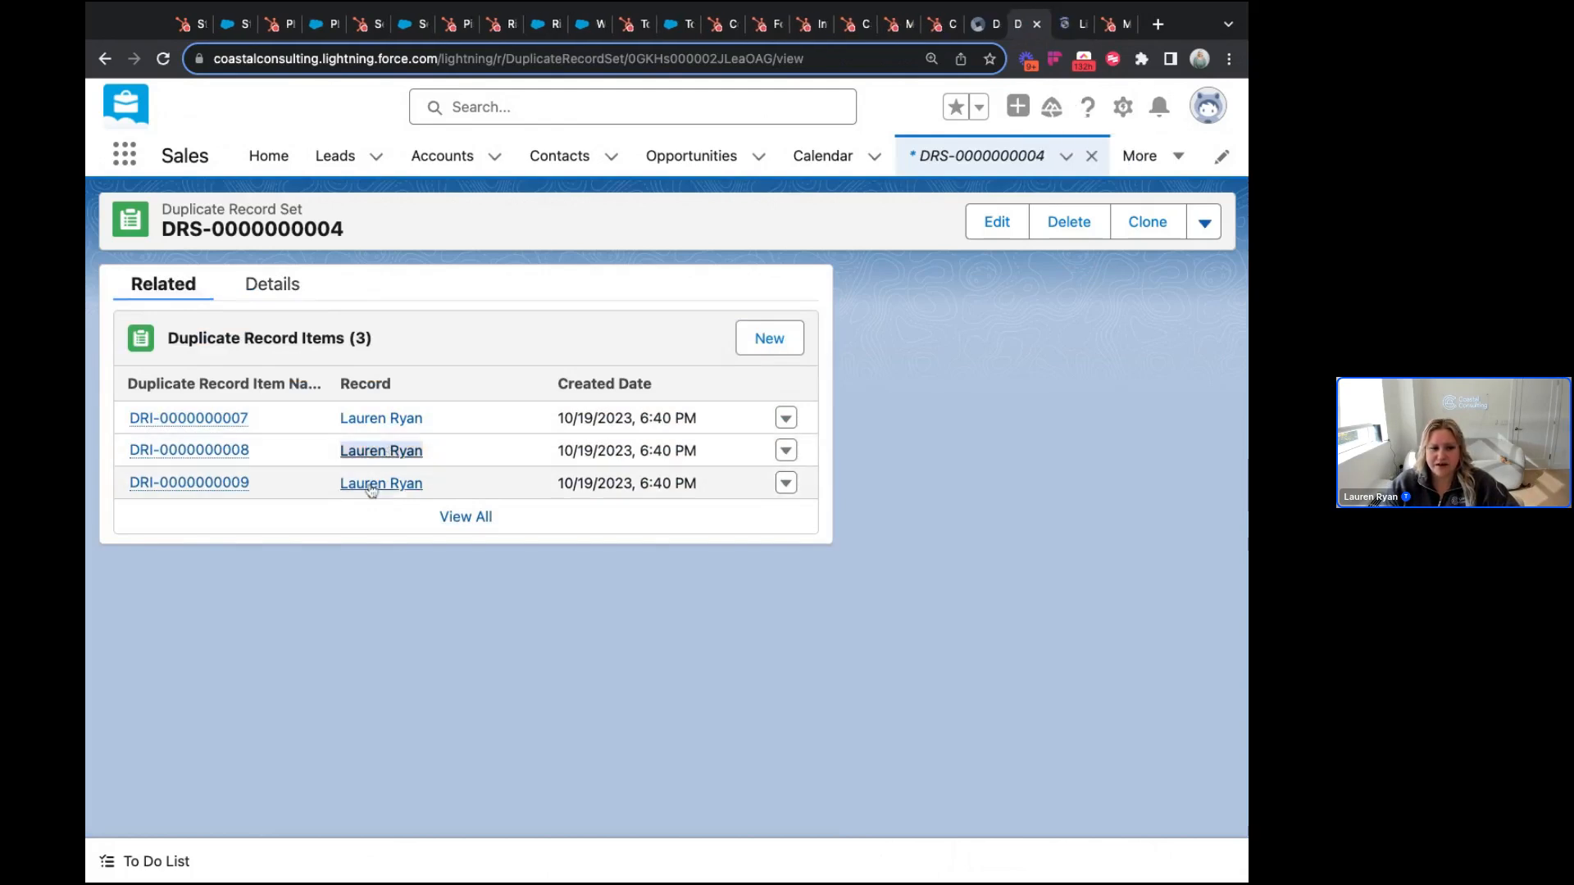
pyautogui.keyDown('super'); pyautogui.click(382, 483); pyautogui.keyUp('super')
# Step: Review both duplicate contact tabs, then return to the Duplicate Contacts report via Reports
pyautogui.click(1051, 27)
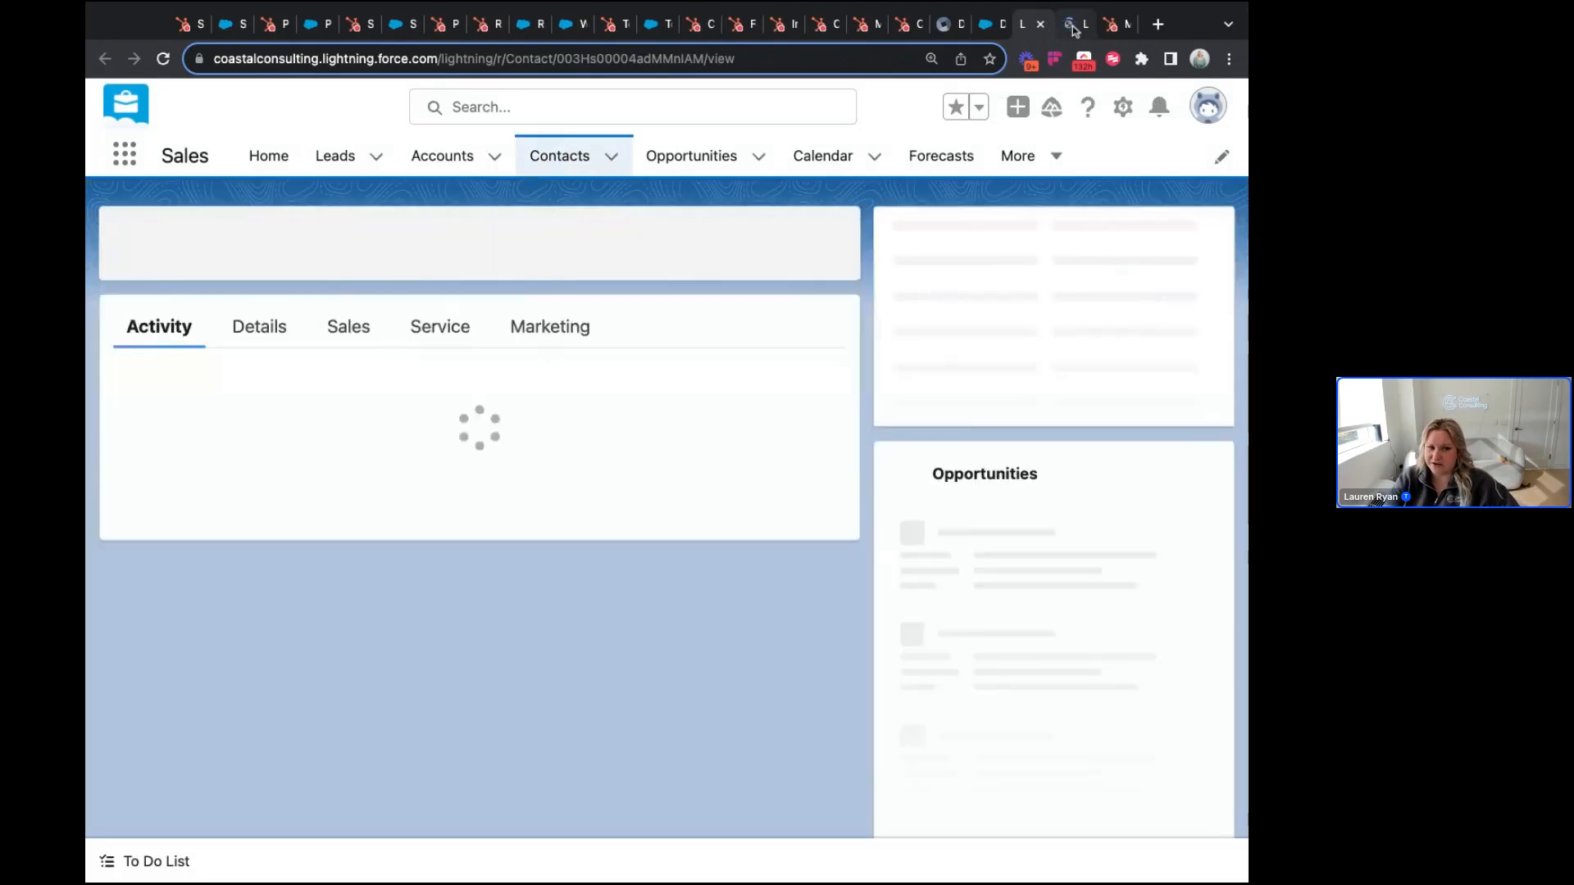
pyautogui.click(1075, 28)
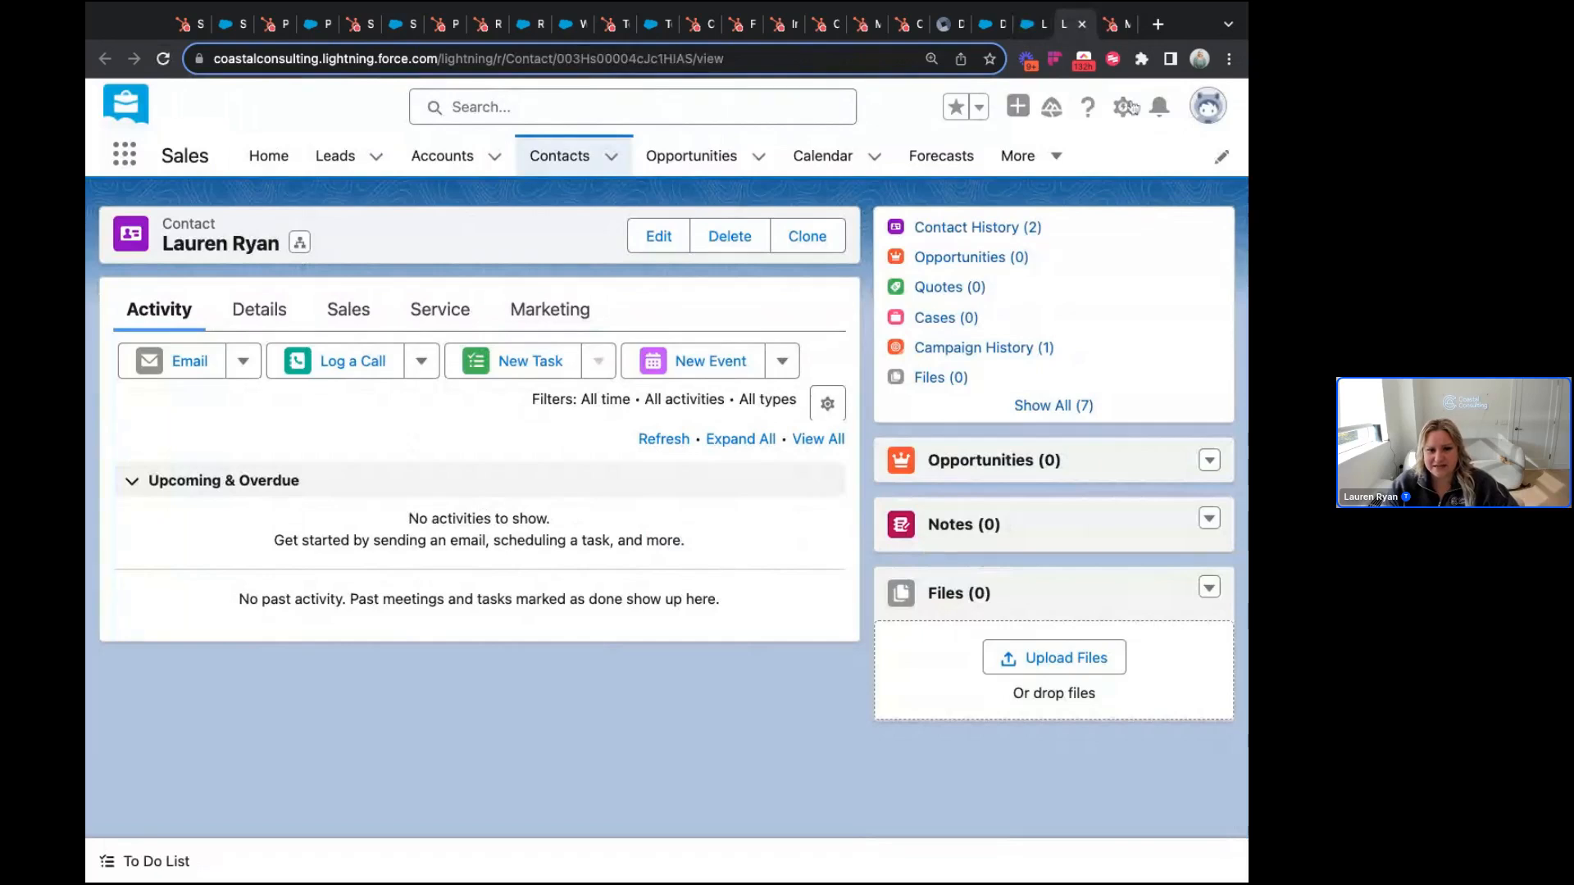
pyautogui.click(998, 31)
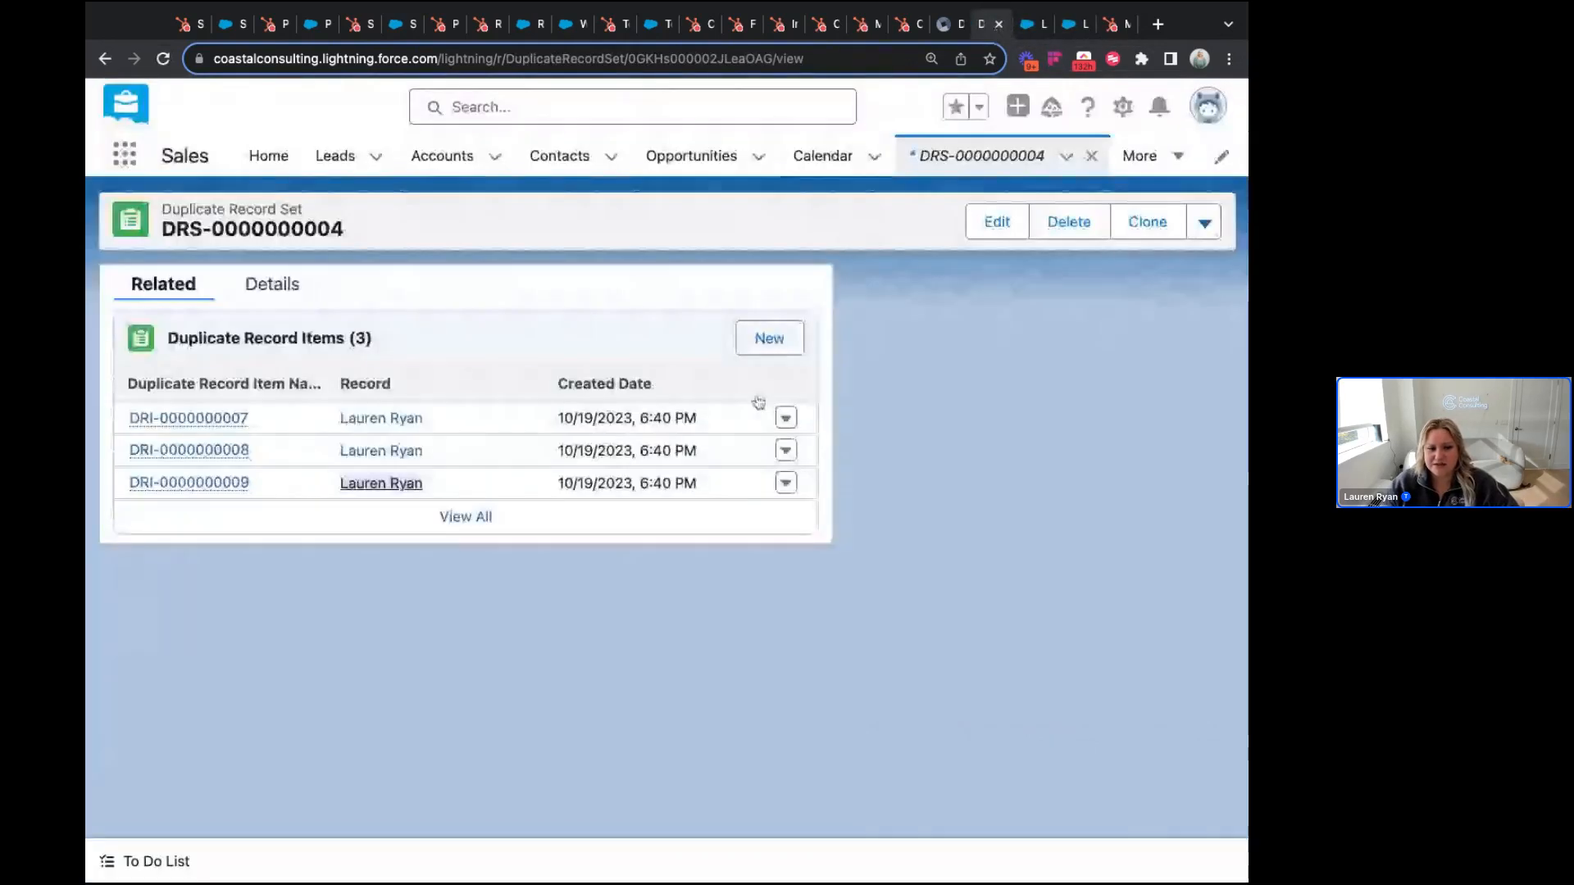
pyautogui.click(1091, 156)
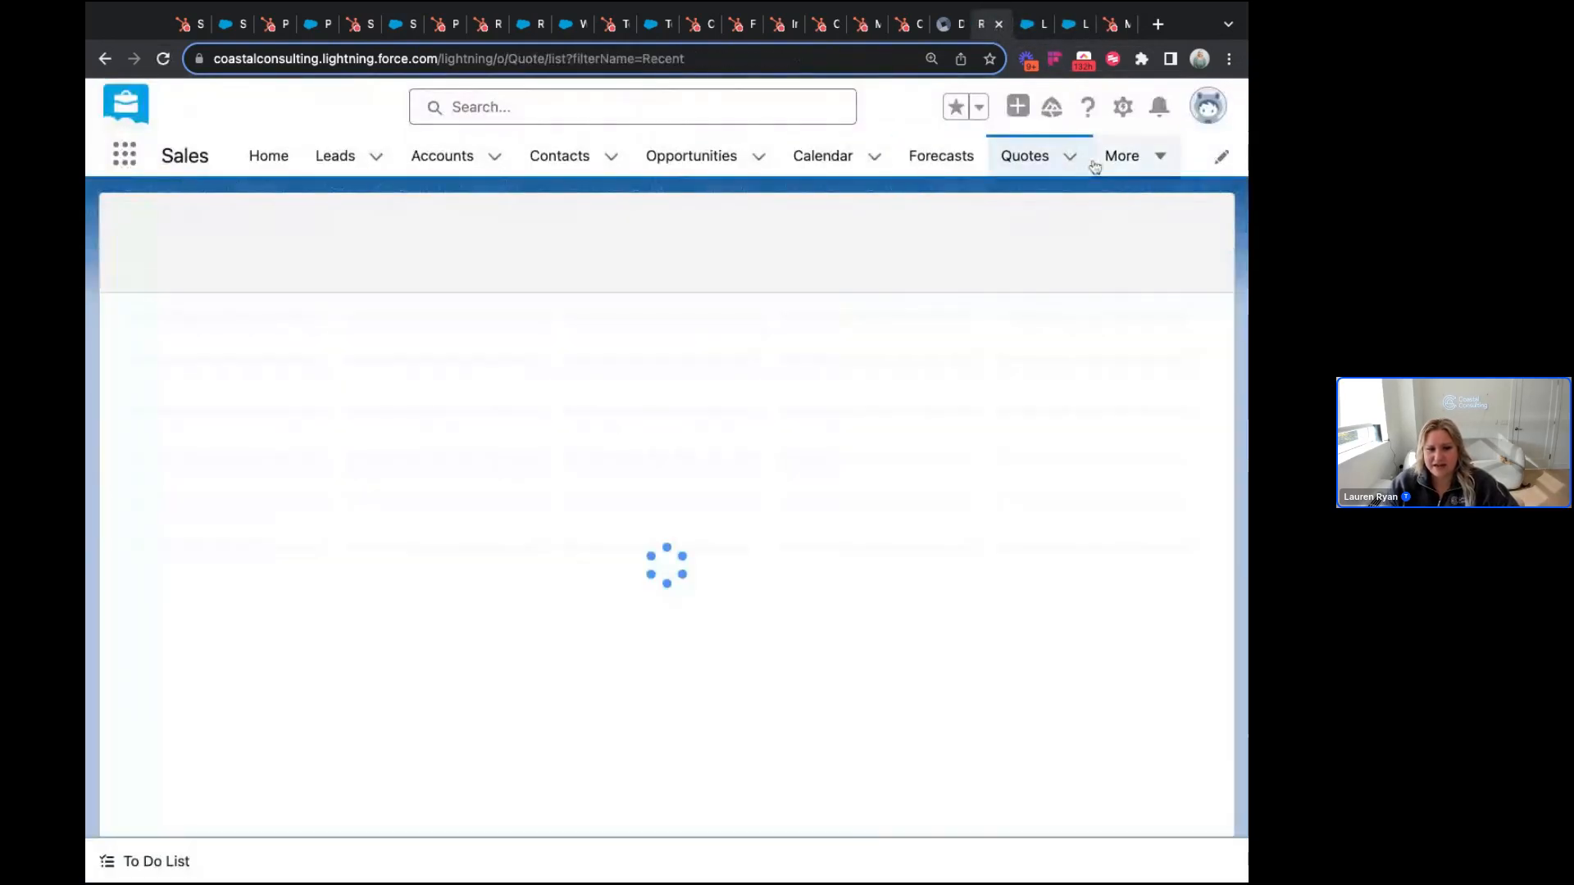
pyautogui.click(1157, 158)
pyautogui.click(1128, 237)
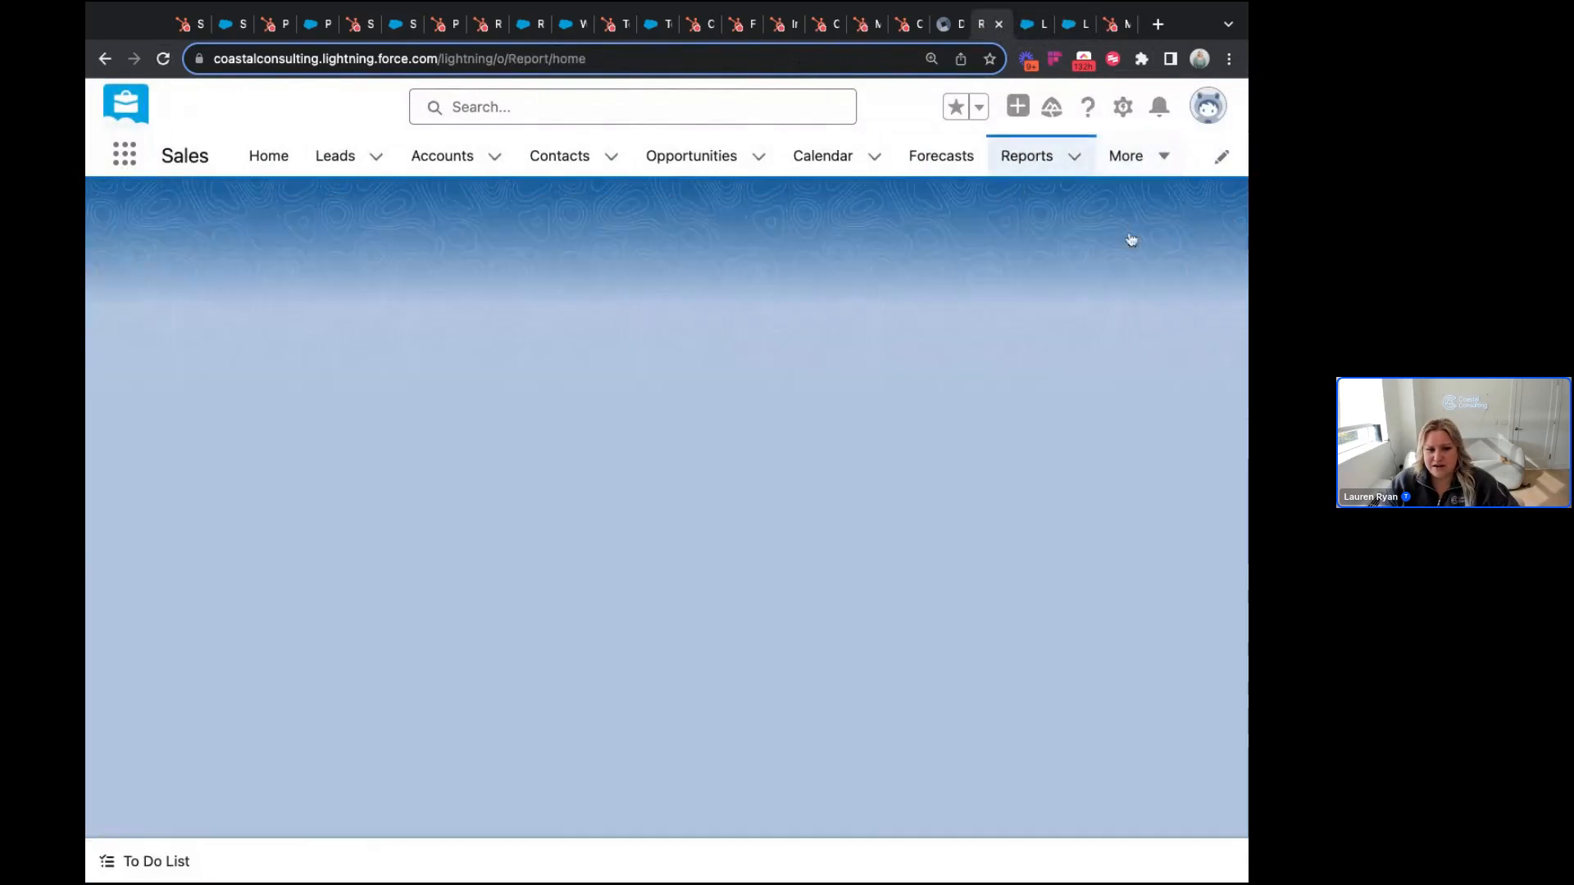
pyautogui.click(375, 346)
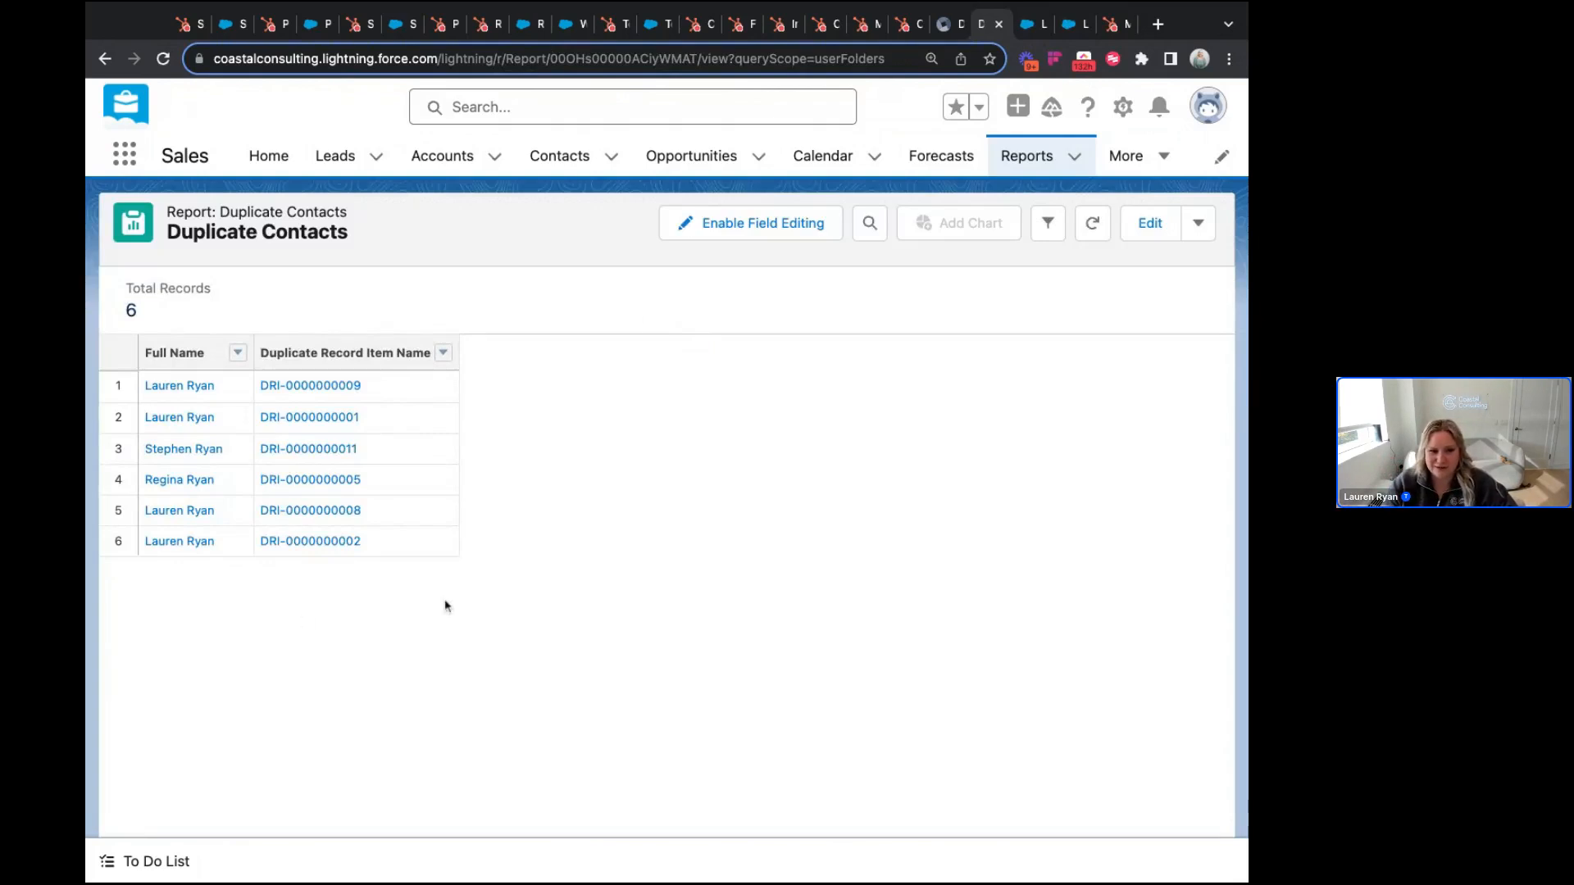
# Step: Run a Salesforce global search for the contact's e-mail address
pyautogui.click(584, 107)
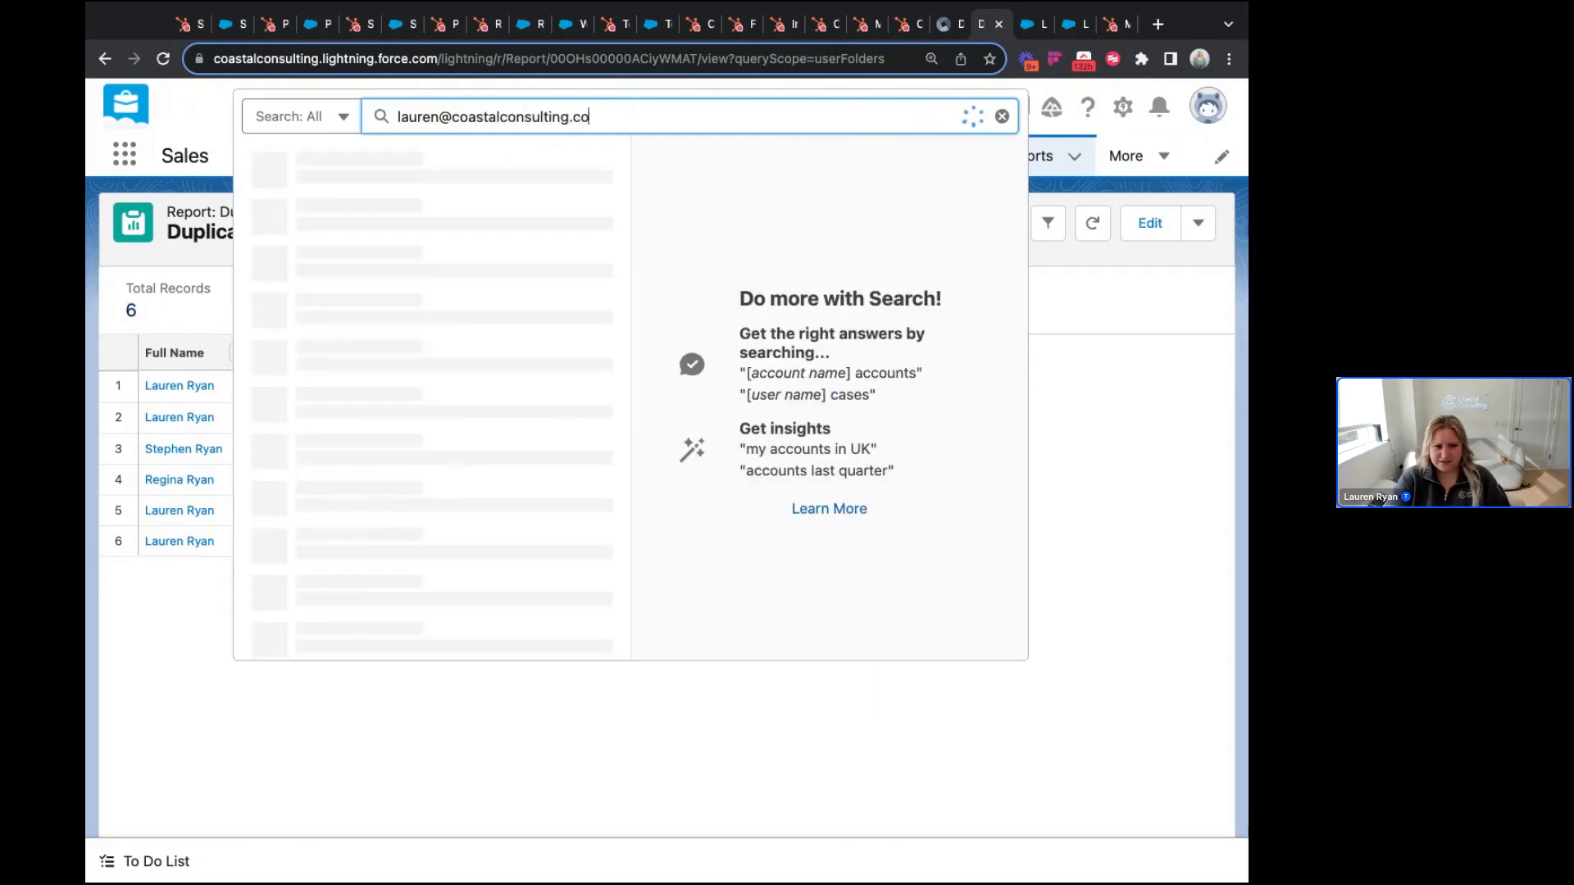
pyautogui.press('Return')
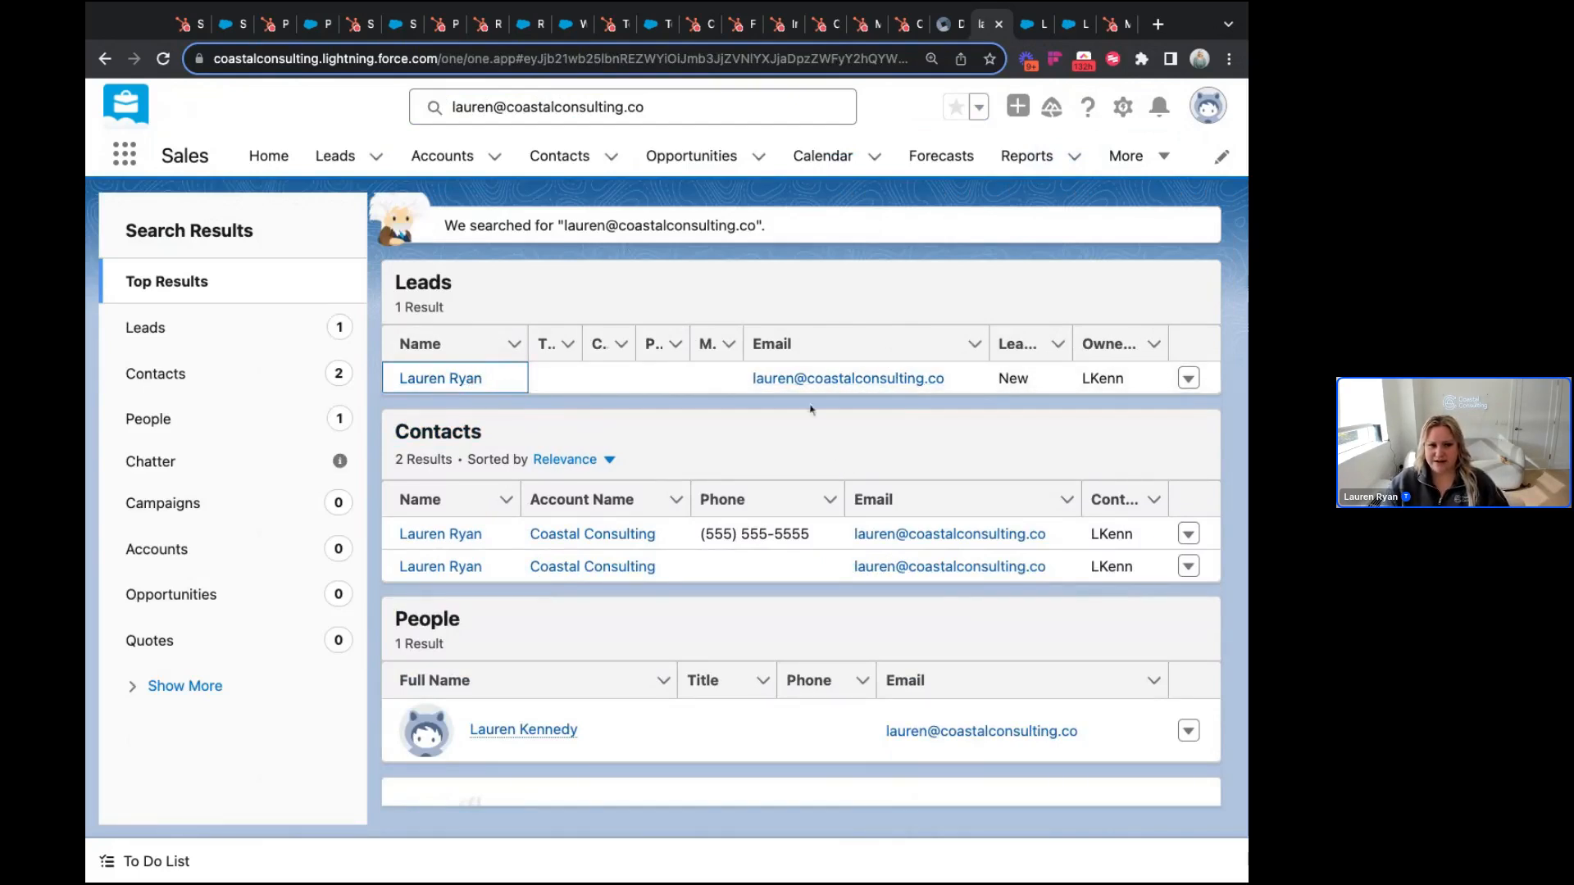
# Step: Inspect the matching lead and two contact results, then reload the page
pyautogui.click(447, 382)
pyautogui.click(471, 540)
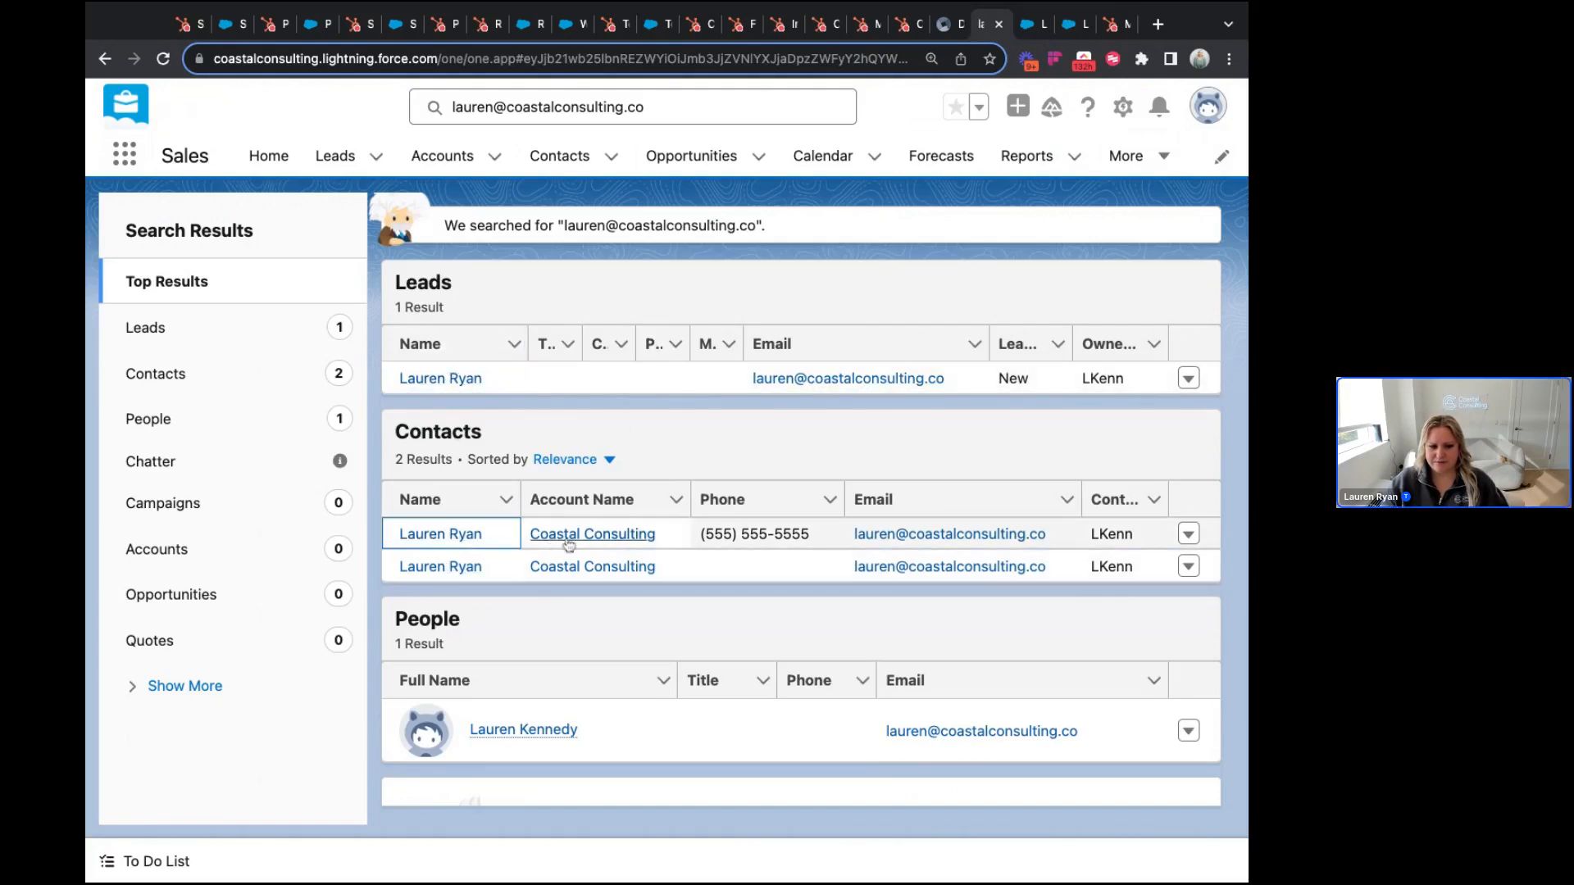
pyautogui.click(446, 567)
pyautogui.click(446, 379)
pyautogui.click(163, 59)
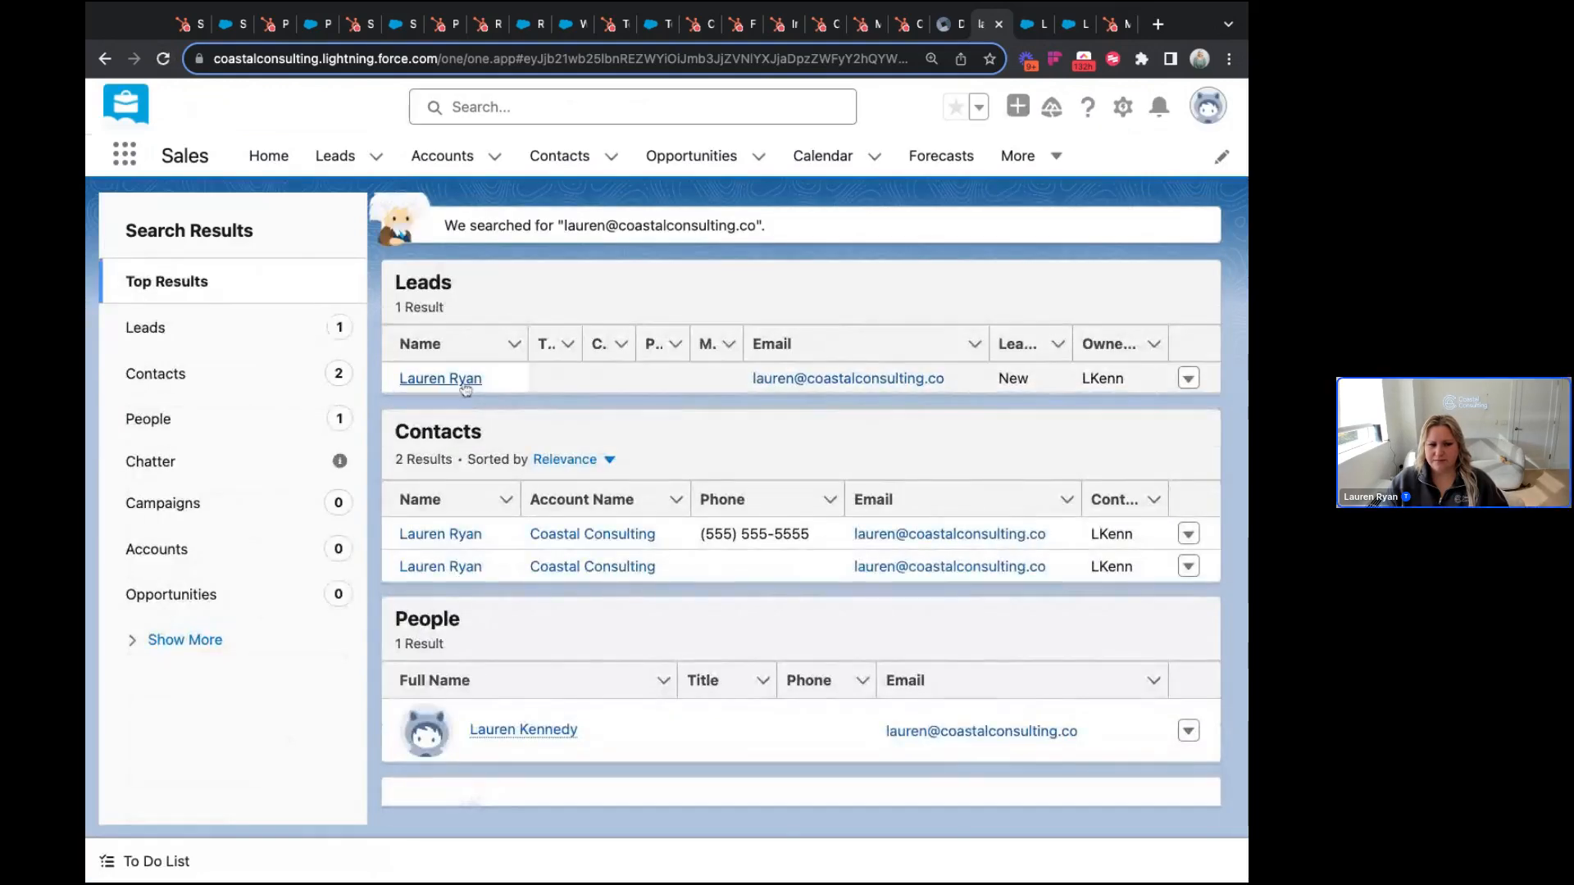
# Step: Open the matching lead record and review its potential duplicates: 1 lead and 2 contacts
pyautogui.click(465, 388)
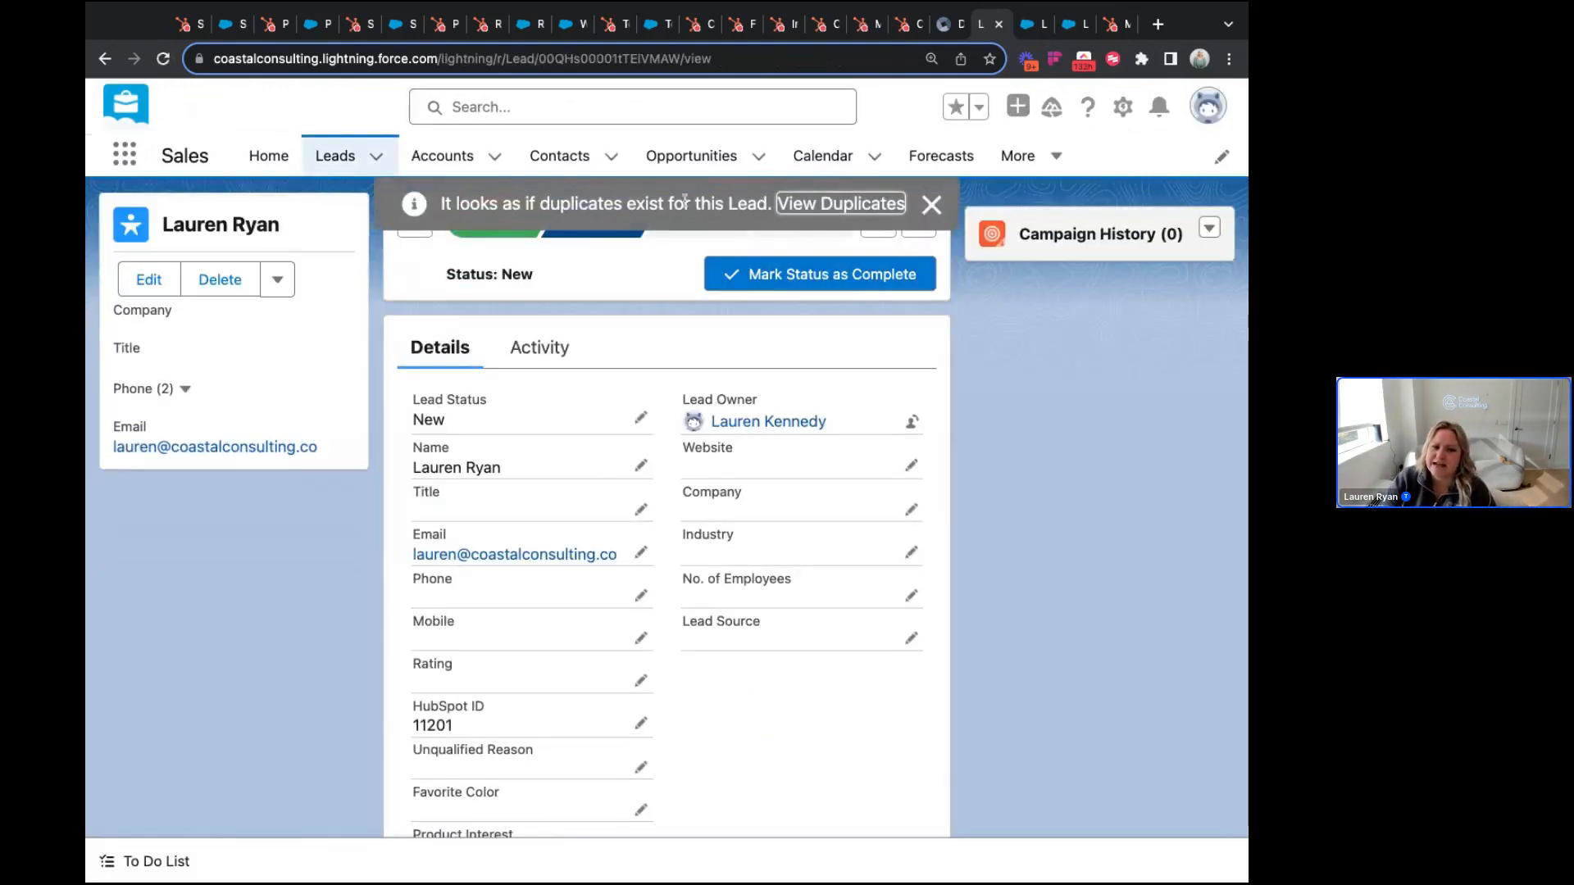
pyautogui.click(845, 205)
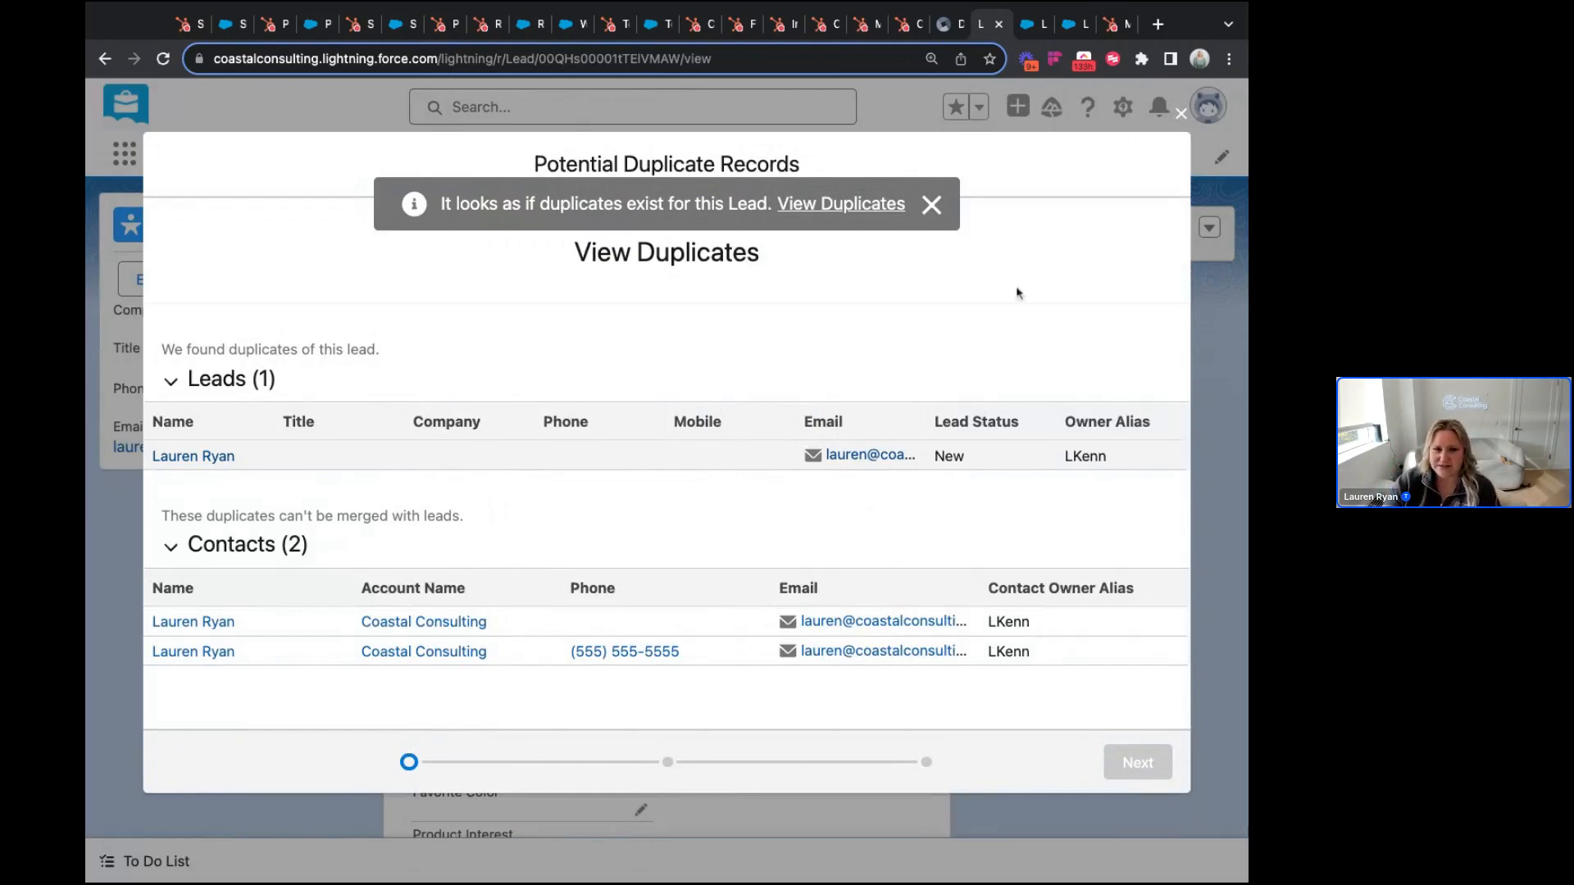
pyautogui.click(1180, 116)
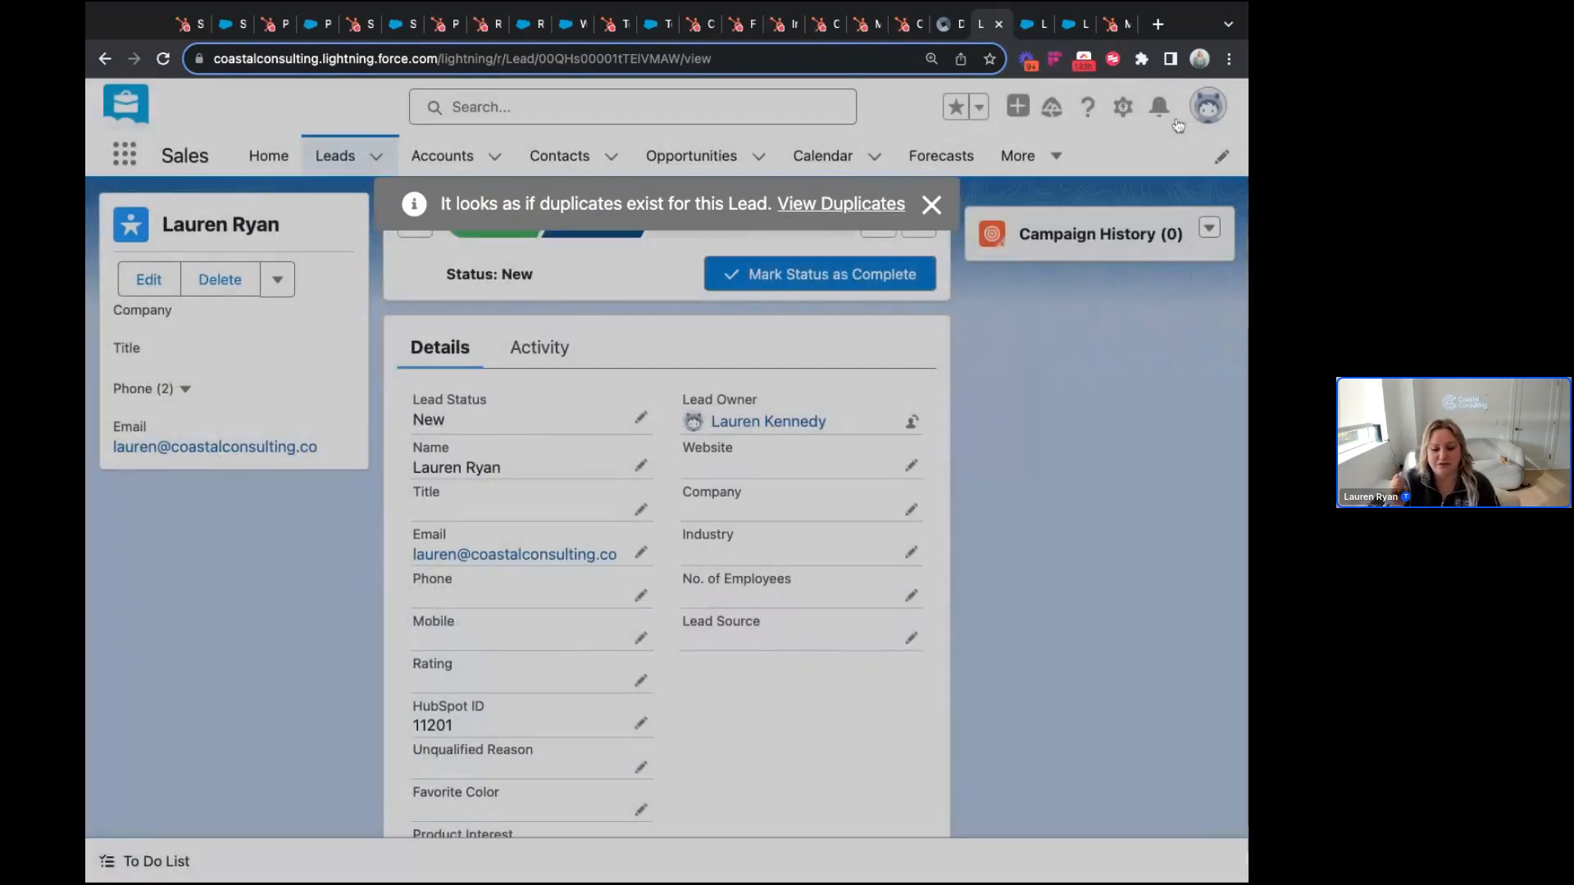